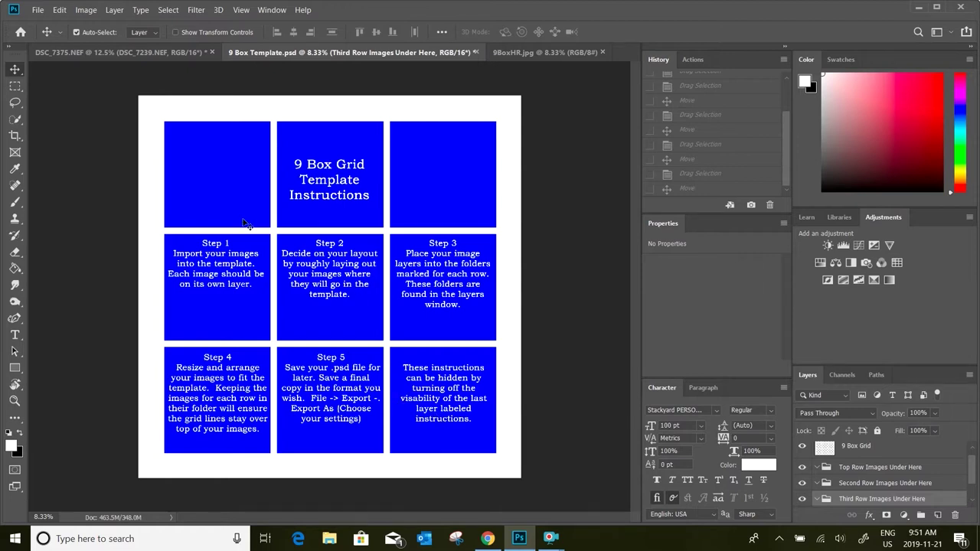
- Check the finished nine-photo grid example, then bring up the layered DSC_7375.NEF photo document
{"action": "left_click", "coordinate": [548, 52]}
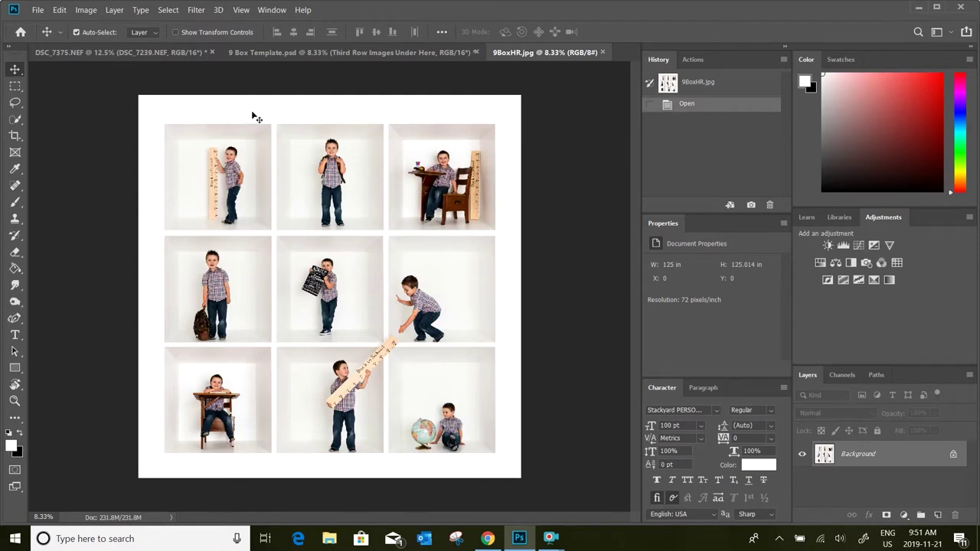
{"action": "left_click", "coordinate": [271, 55]}
{"action": "left_click", "coordinate": [133, 52]}
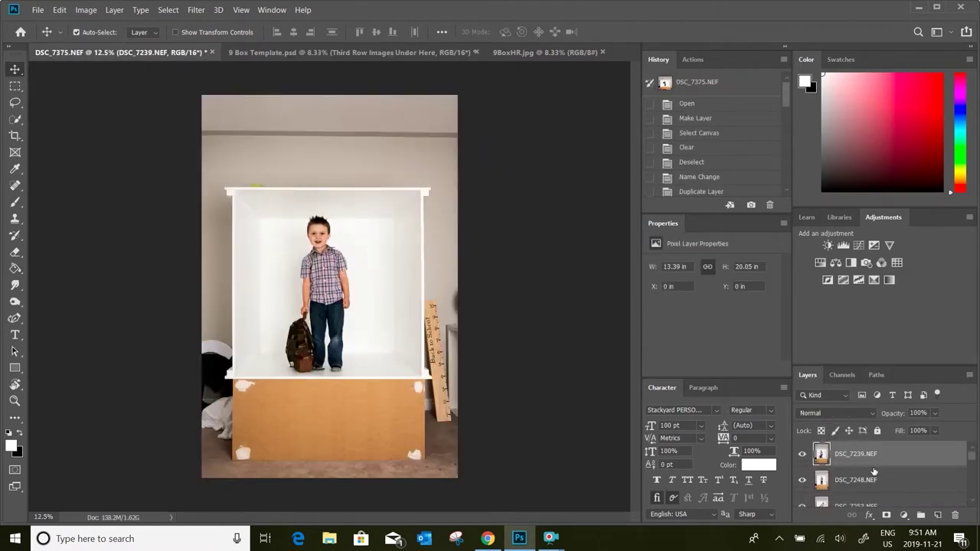
{"action": "scroll", "coordinate": [876, 474], "scroll_direction": "down", "scroll_amount": 5}
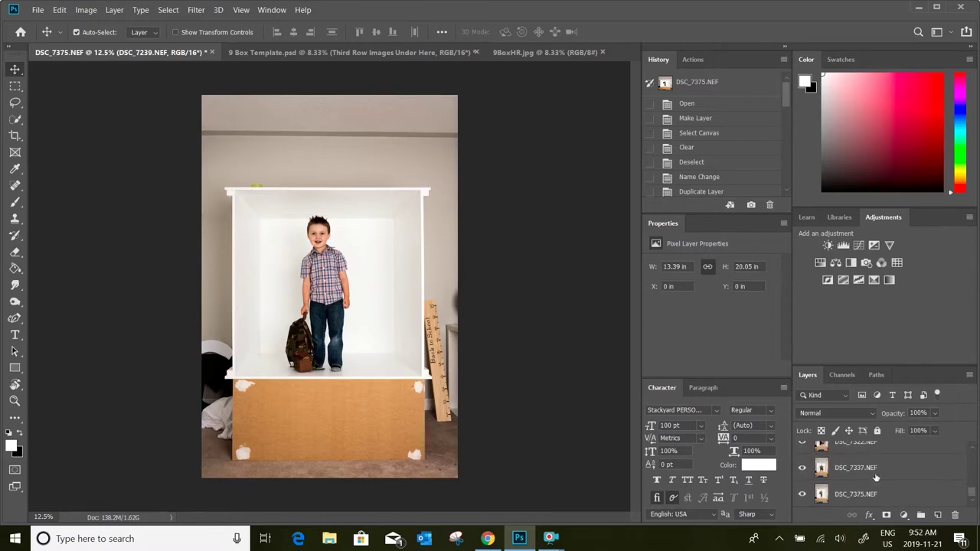
{"action": "scroll", "coordinate": [875, 476], "scroll_direction": "up", "scroll_amount": 5}
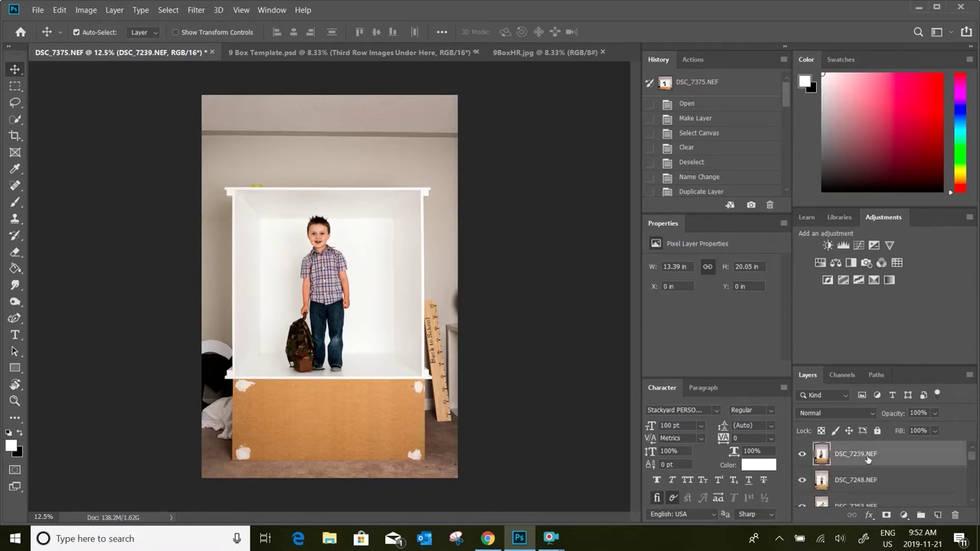
- Marquee-select the white box around the boy and drag it toward the 9 Box Template
{"action": "left_click", "coordinate": [15, 89]}
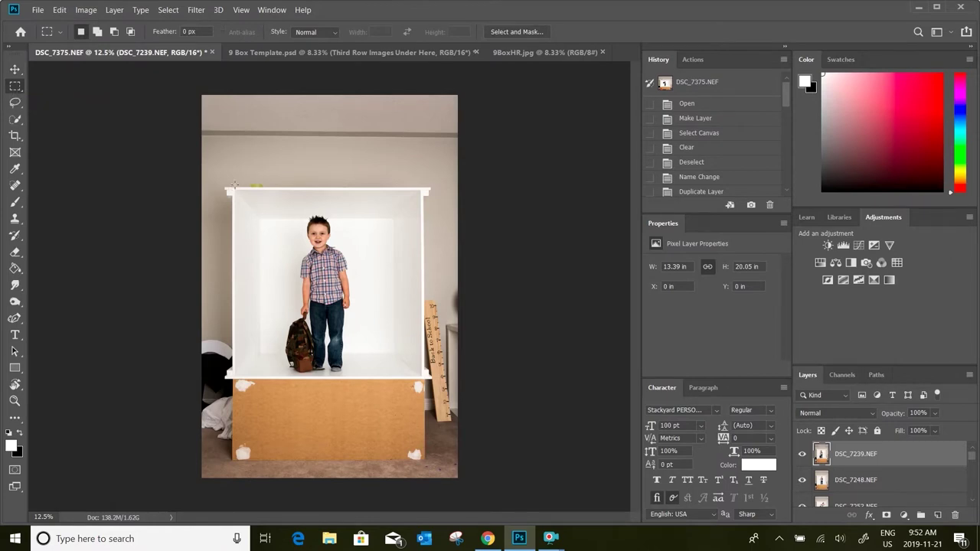
{"action": "left_click_drag", "start_coordinate": [233, 187], "coordinate": [425, 375]}
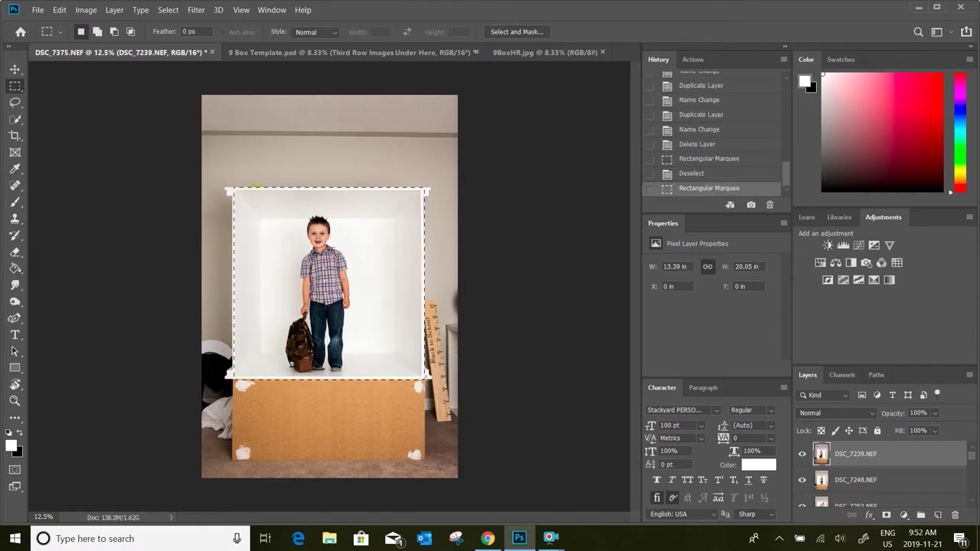
{"action": "left_click", "coordinate": [15, 71]}
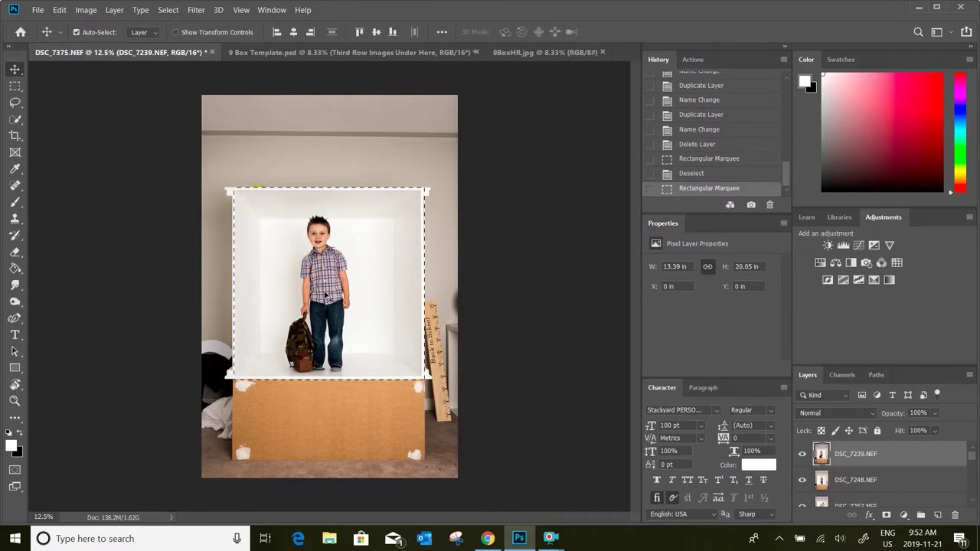
{"action": "left_click_drag", "start_coordinate": [324, 294], "coordinate": [216, 187]}
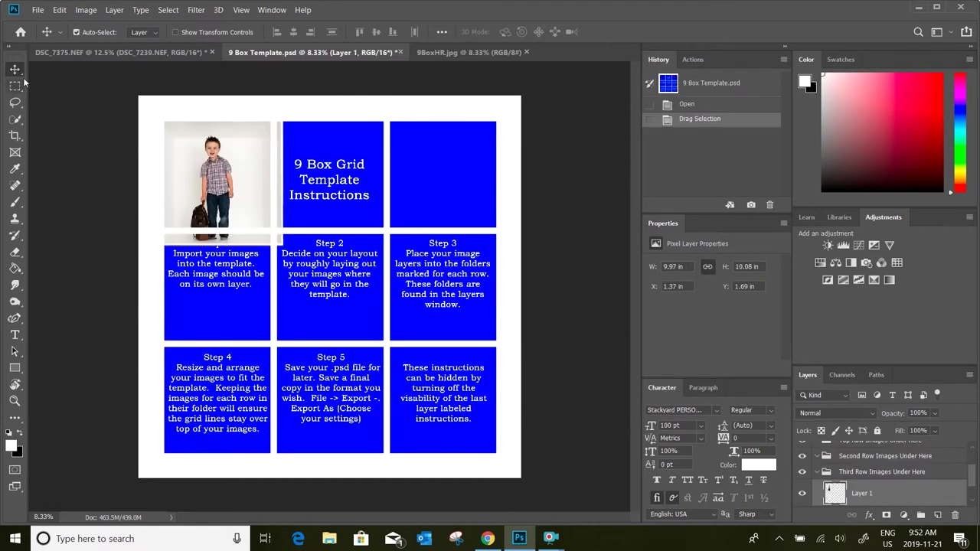
- Drop the boy-with-backpack photo into the template's bottom-left square and return to DSC_7375.NEF
{"action": "left_click_drag", "start_coordinate": [215, 175], "coordinate": [218, 397]}
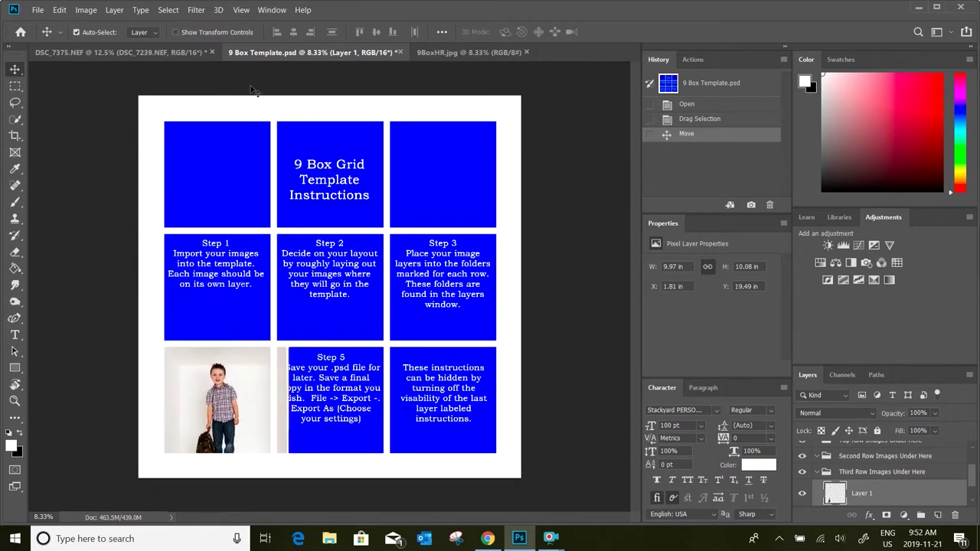
{"action": "left_click", "coordinate": [132, 52]}
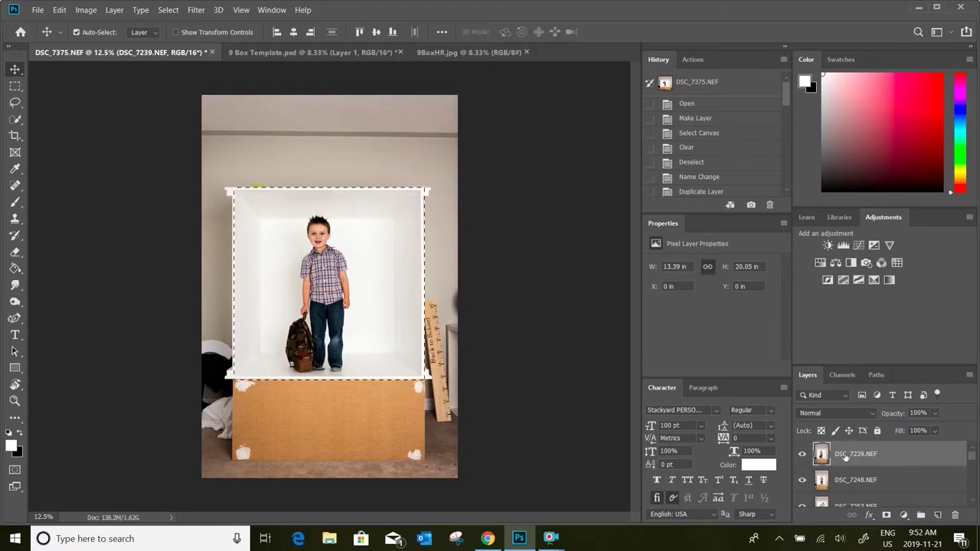
- Hide DSC_7239, select DSC_7248, and drag the standing-boy photo into the template's top-middle square
{"action": "left_click", "coordinate": [803, 457]}
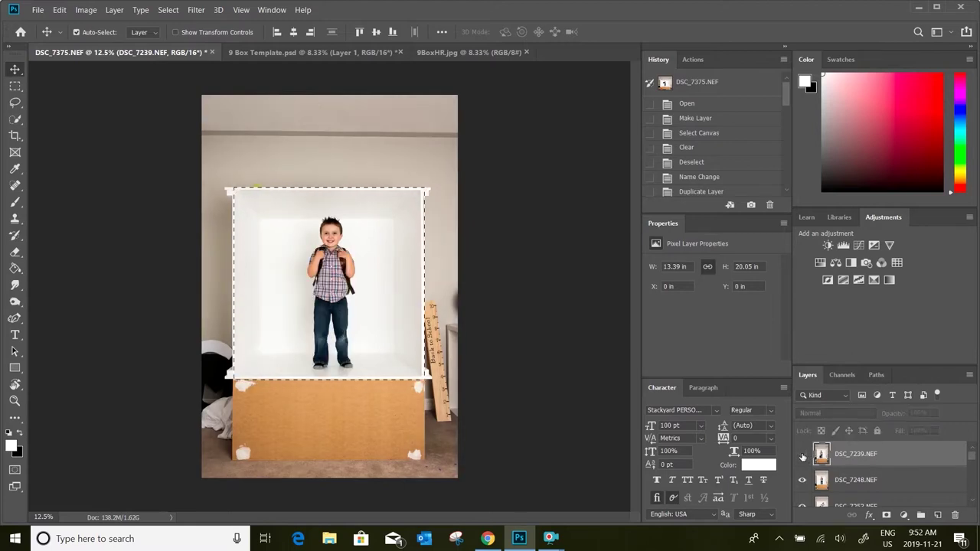
{"action": "left_click", "coordinate": [855, 483]}
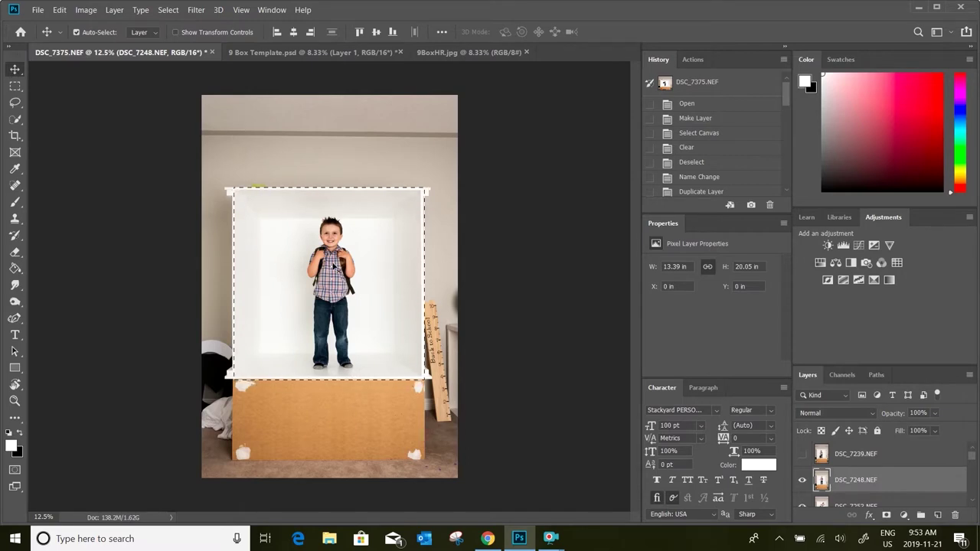
{"action": "left_click_drag", "start_coordinate": [319, 292], "coordinate": [339, 183]}
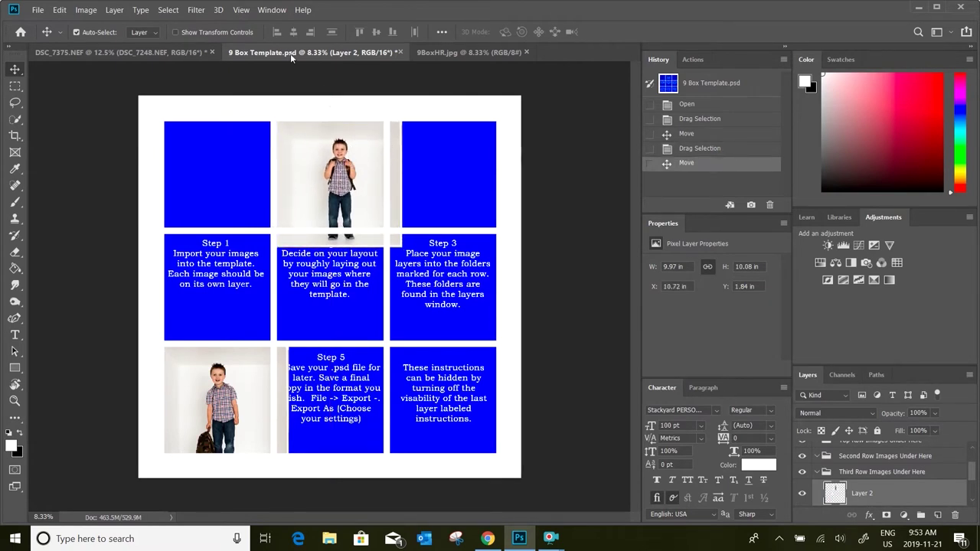
{"action": "left_click", "coordinate": [157, 54]}
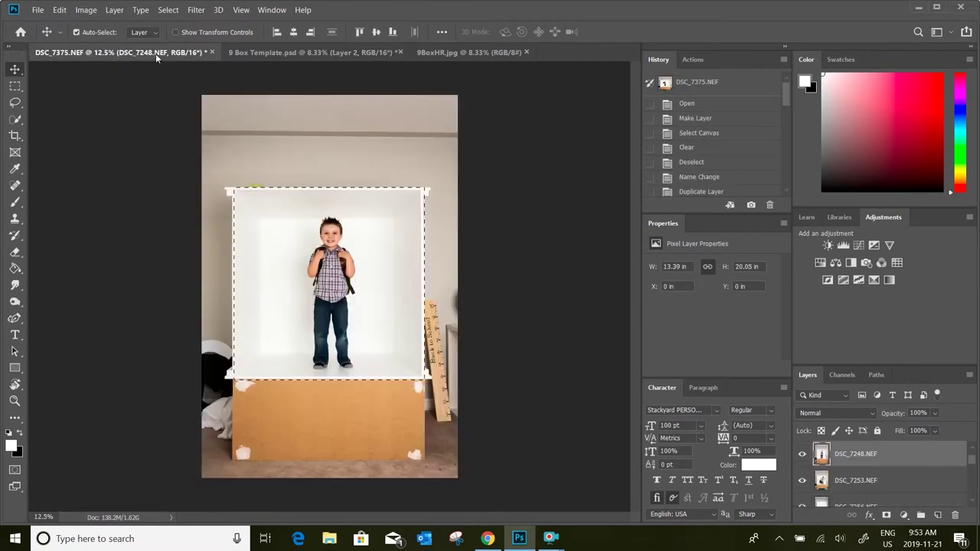
- Delete the used DSC_7248 layer, hide DSC_7253, and place the DSC_7256 globe photo middle-left
{"action": "left_click", "coordinate": [802, 454]}
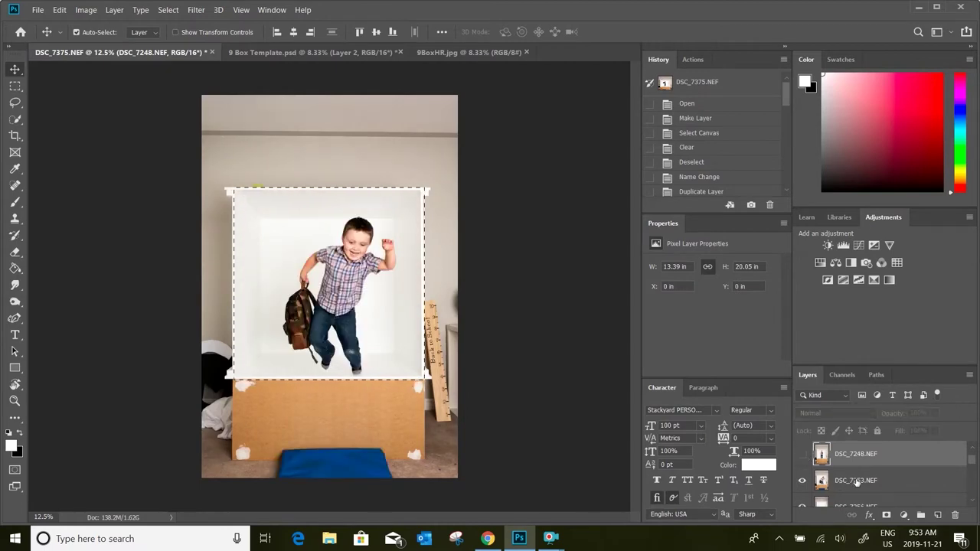
{"action": "key", "text": "Delete"}
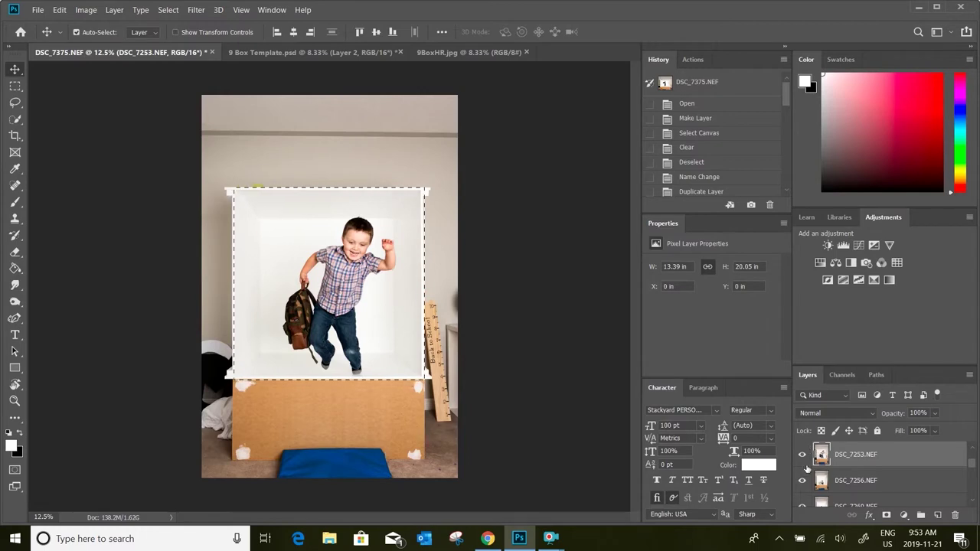
{"action": "left_click", "coordinate": [802, 455]}
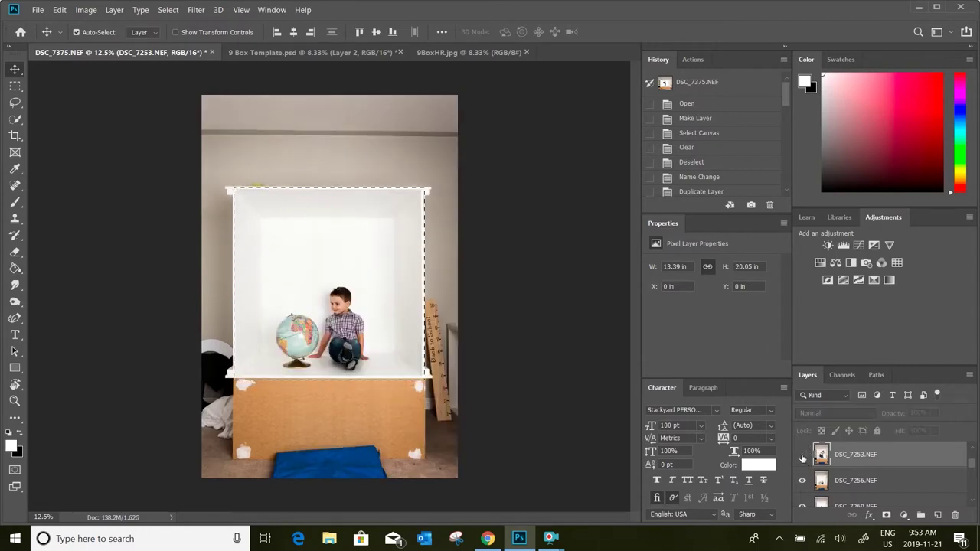
{"action": "left_click", "coordinate": [853, 484]}
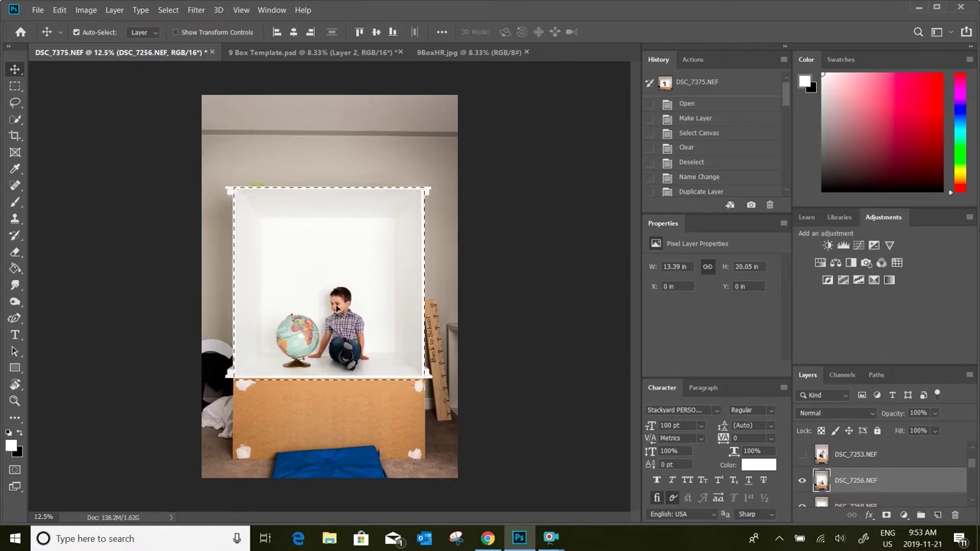
{"action": "left_click_drag", "start_coordinate": [336, 308], "coordinate": [224, 297]}
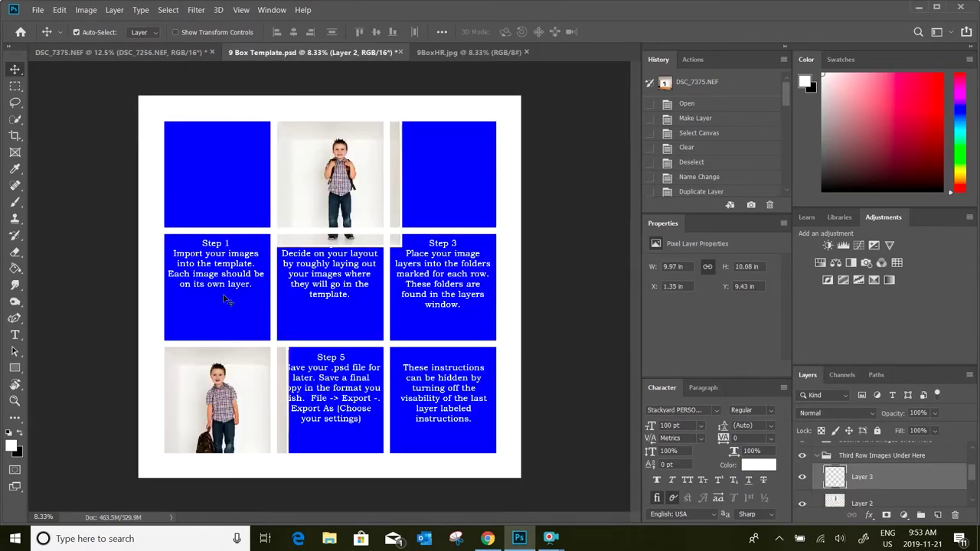
{"action": "left_click", "coordinate": [114, 51]}
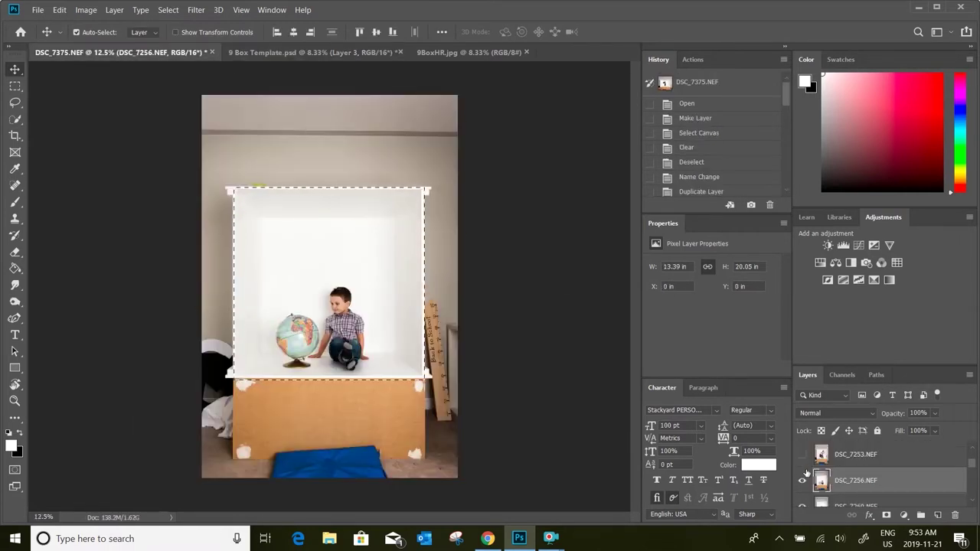
- Hide DSC_7256 and place the DSC_7269 boy-hugging-globe photo in the bottom-middle square
{"action": "left_click", "coordinate": [803, 480]}
{"action": "scroll", "coordinate": [855, 482], "scroll_direction": "down", "scroll_amount": 1}
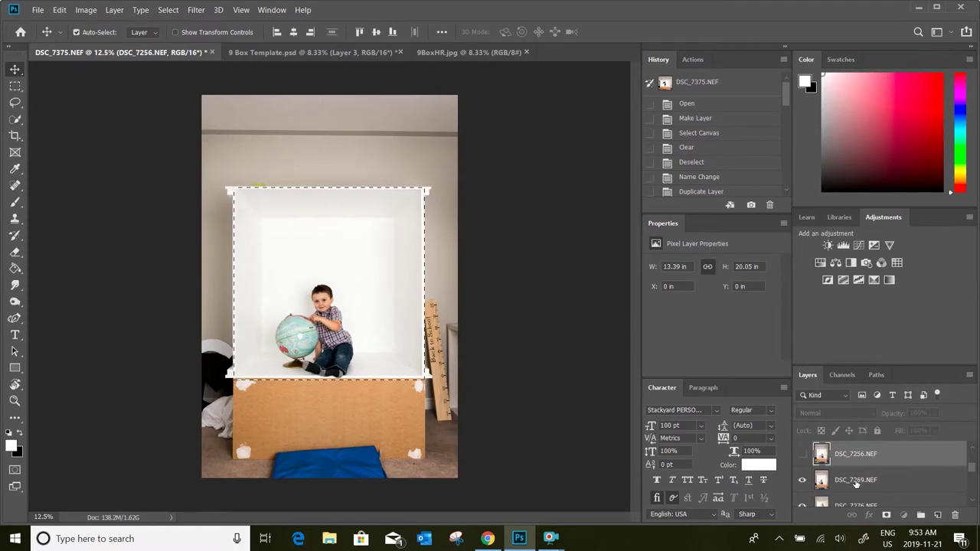
{"action": "left_click", "coordinate": [856, 481]}
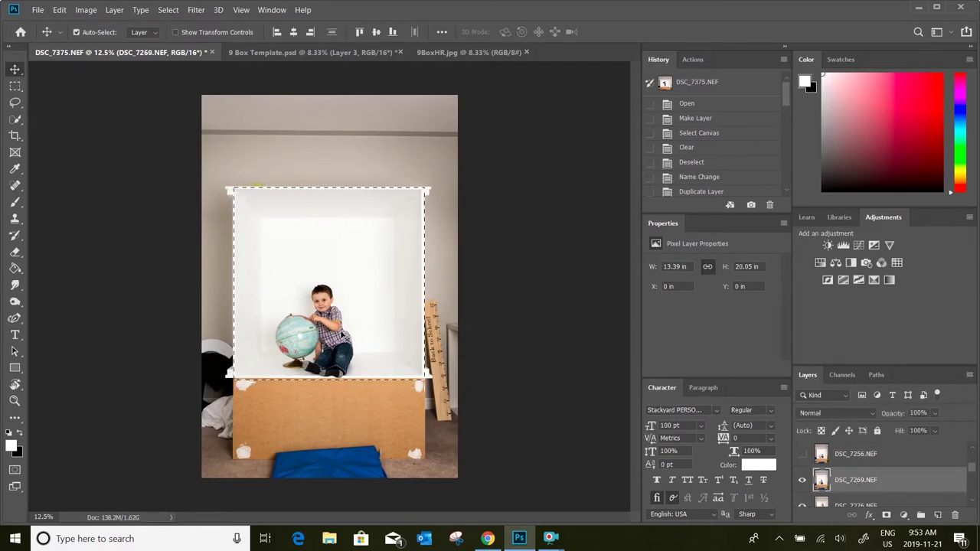
{"action": "left_click_drag", "start_coordinate": [329, 291], "coordinate": [348, 408]}
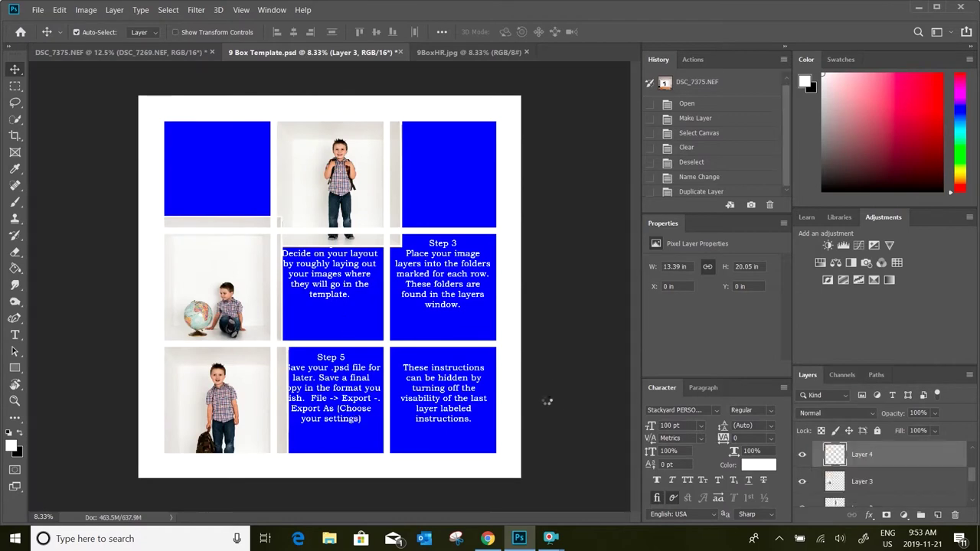
{"action": "left_click", "coordinate": [114, 53]}
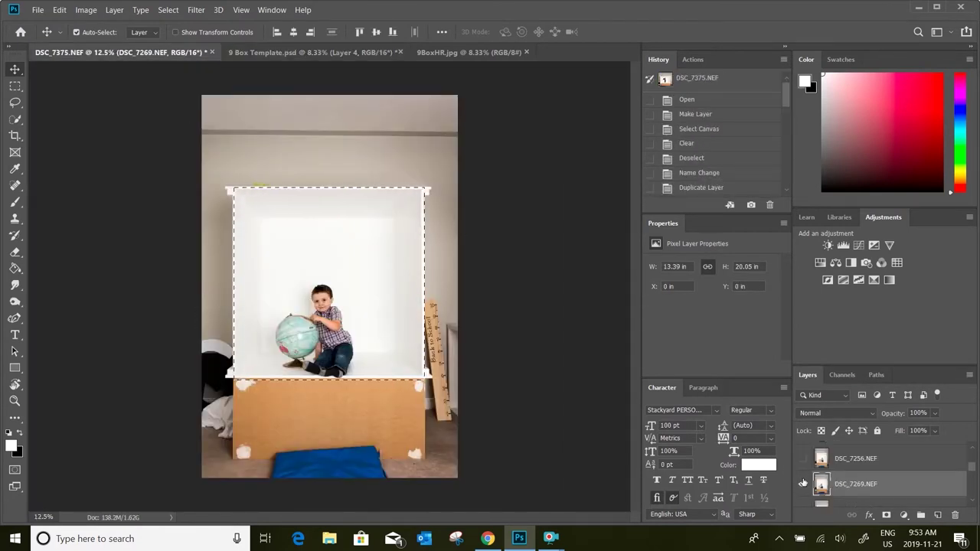
- Hide DSC_7269, select DSC_7276, and drag the boy-beside-ruler photo into the top-left square
{"action": "left_click", "coordinate": [802, 484]}
{"action": "scroll", "coordinate": [804, 483], "scroll_direction": "down", "scroll_amount": 1}
{"action": "left_click", "coordinate": [848, 486]}
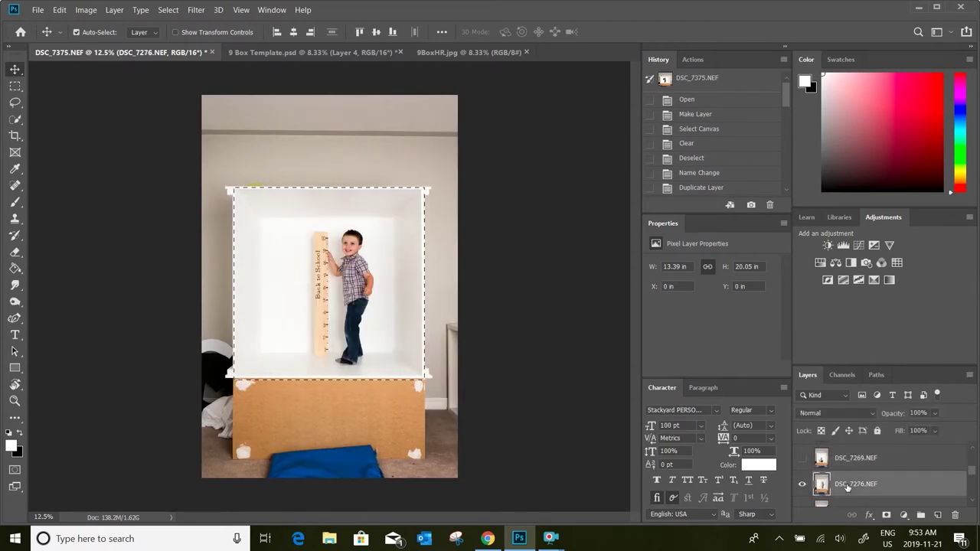
{"action": "left_click_drag", "start_coordinate": [316, 269], "coordinate": [219, 184]}
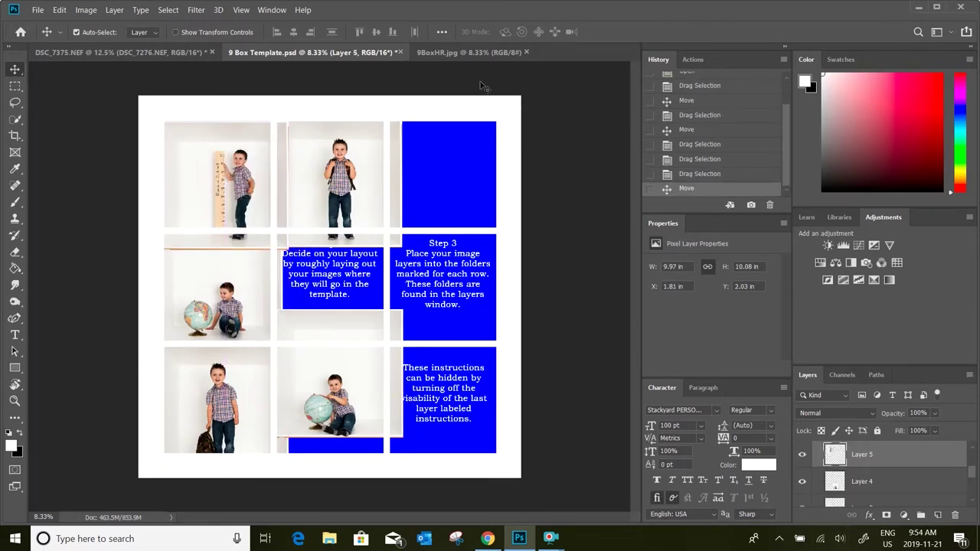
- Hide the used ruler photos, select DSC_7289, and drag the crouching boy into the middle-right box
{"action": "left_click", "coordinate": [152, 51]}
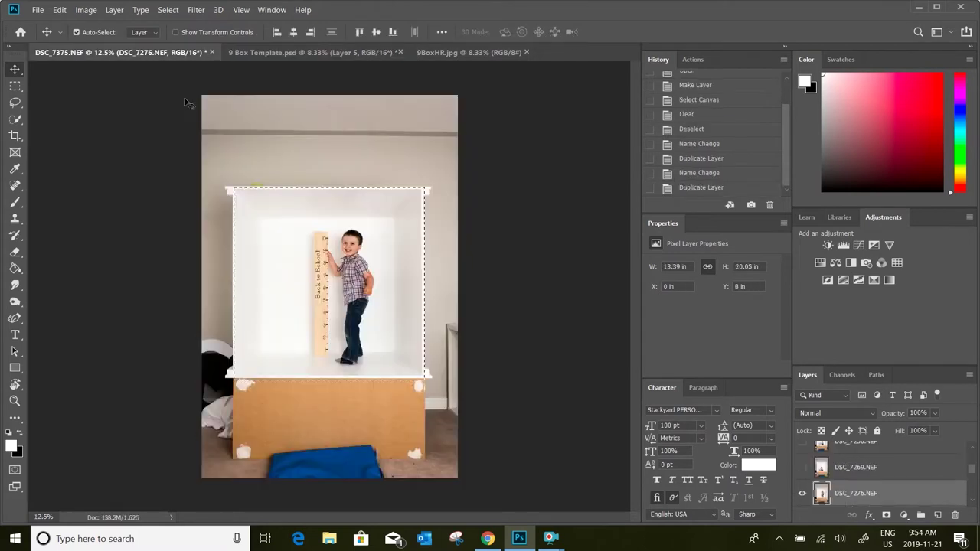
{"action": "left_click", "coordinate": [802, 494]}
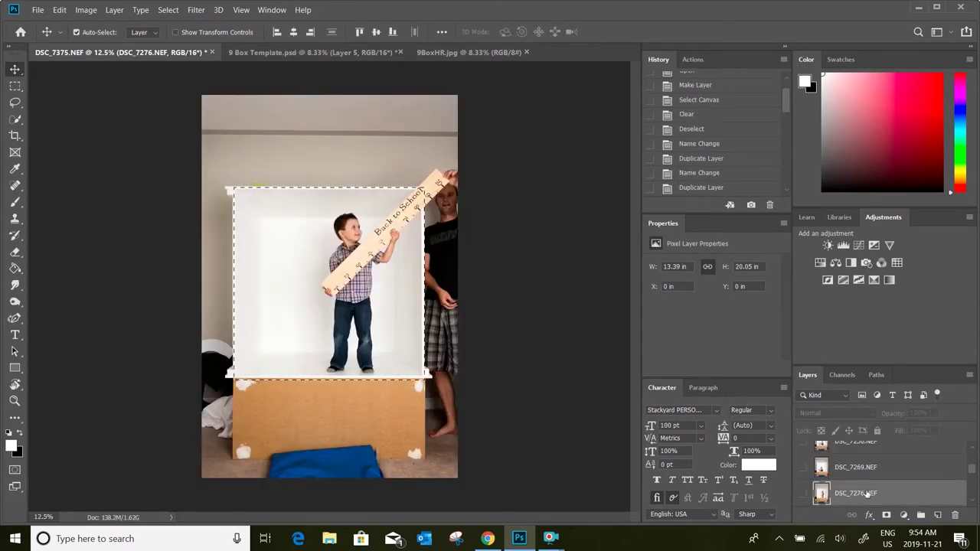
{"action": "scroll", "coordinate": [867, 494], "scroll_direction": "down", "scroll_amount": 2}
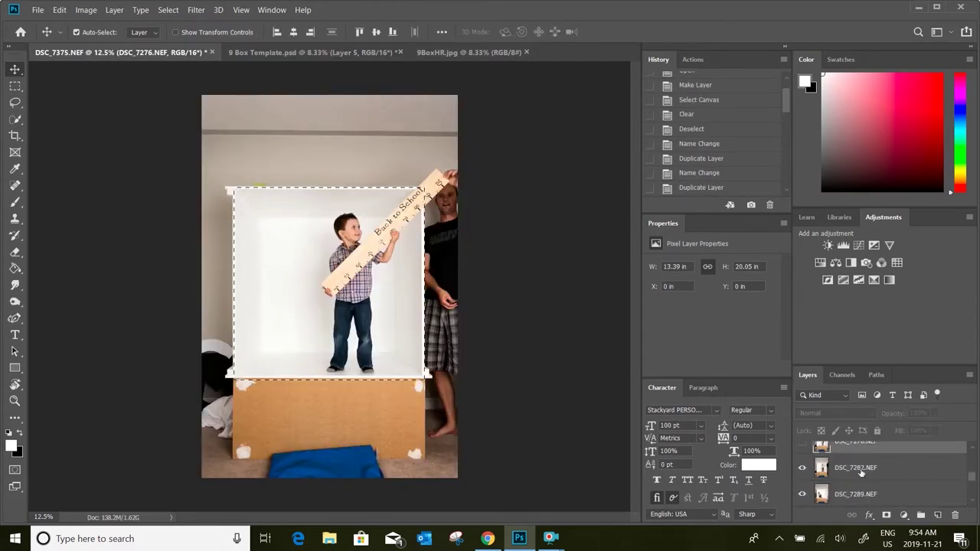
{"action": "left_click", "coordinate": [862, 472]}
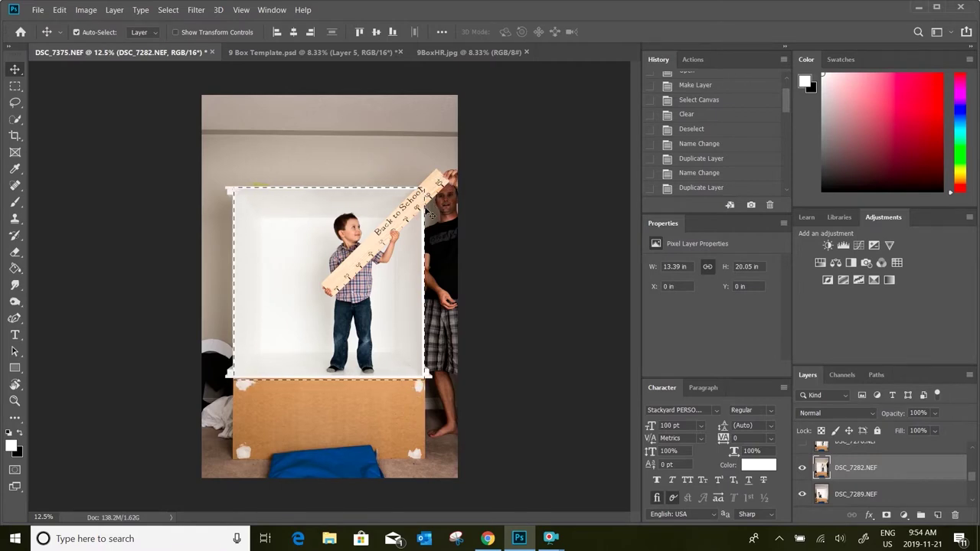
{"action": "left_click", "coordinate": [850, 496]}
{"action": "left_click", "coordinate": [801, 469]}
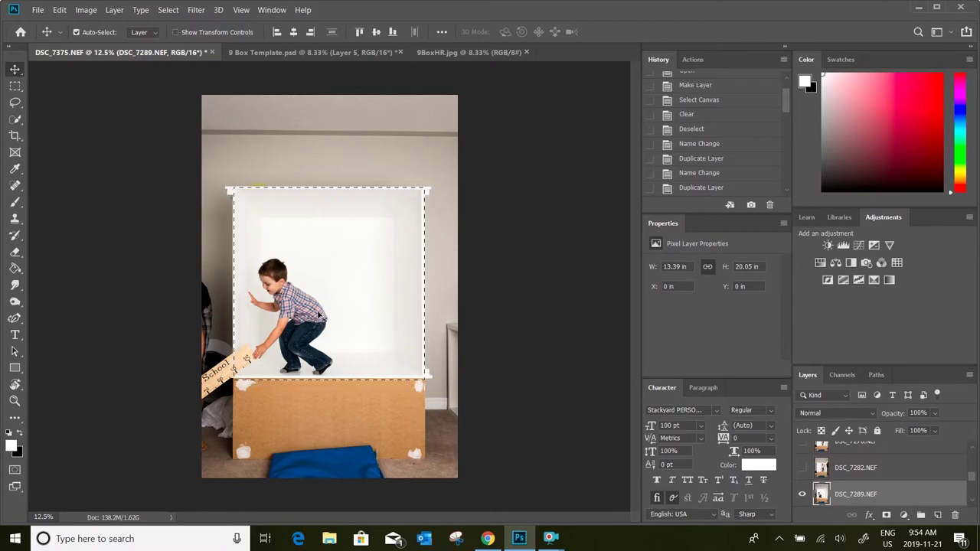
{"action": "left_click_drag", "start_coordinate": [302, 261], "coordinate": [375, 289]}
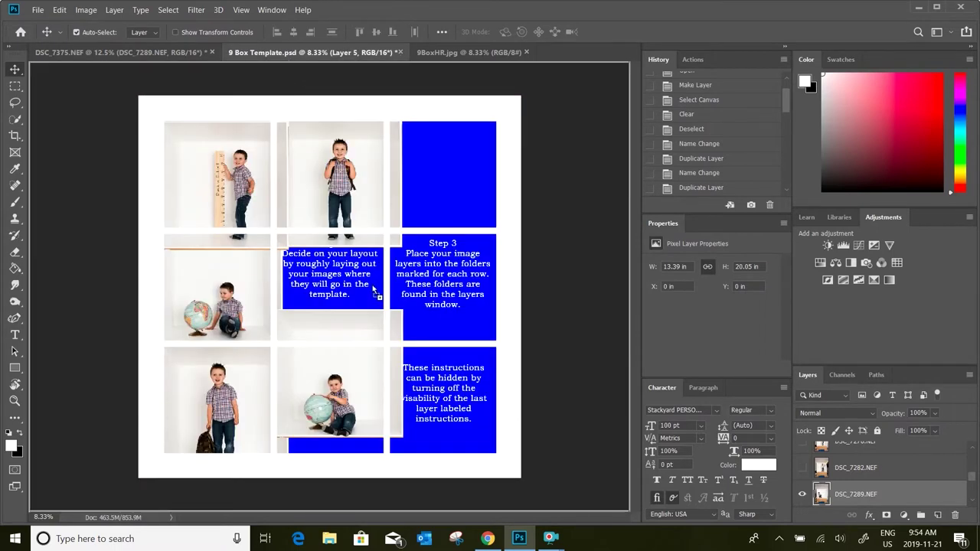
{"action": "left_click_drag", "start_coordinate": [415, 331], "coordinate": [444, 293]}
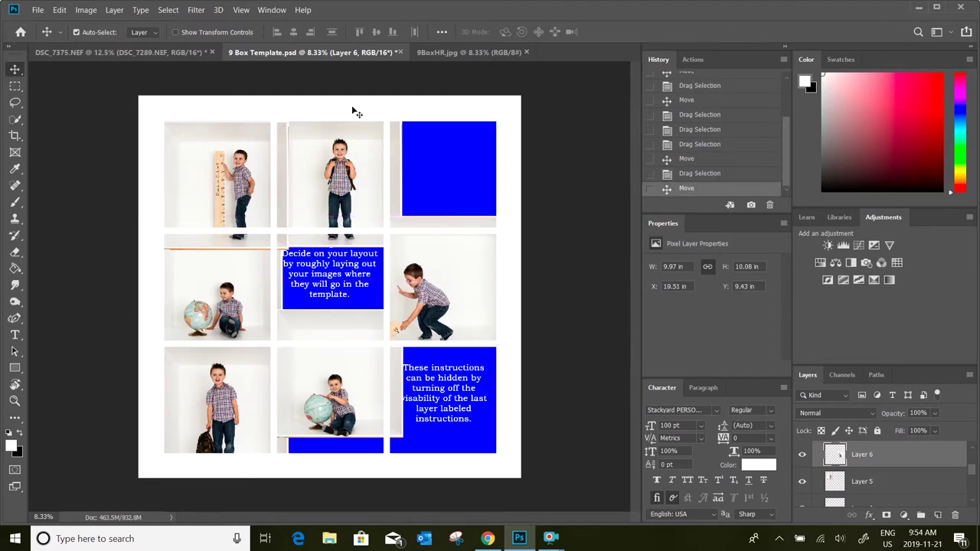
{"action": "left_click", "coordinate": [109, 53]}
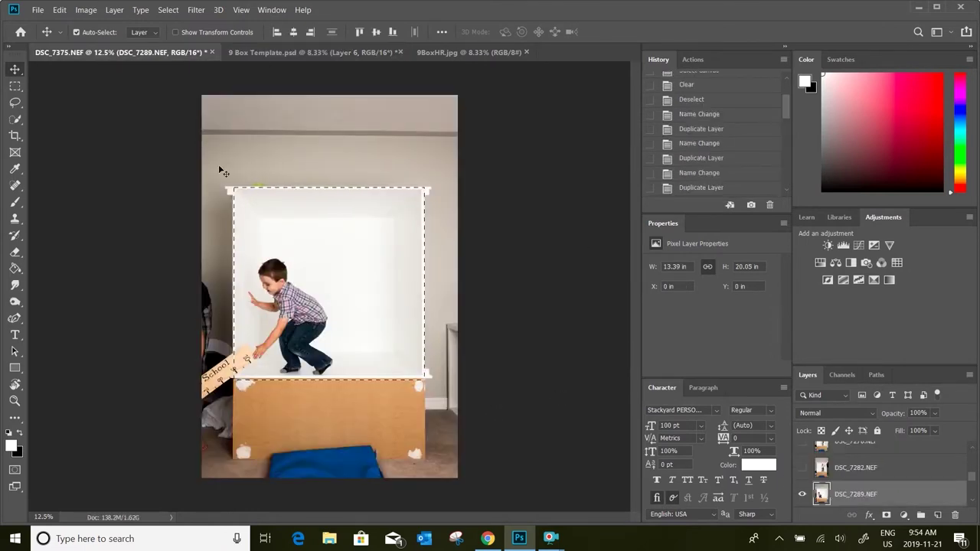
- Compare the DSC_7289 and DSC_7290 poses by toggling their layer visibility
{"action": "left_click", "coordinate": [802, 494]}
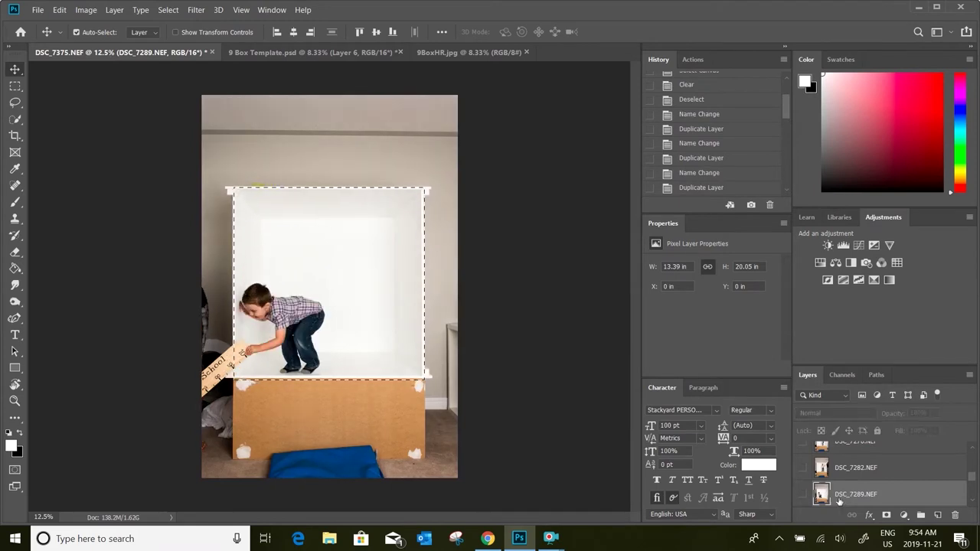
{"action": "scroll", "coordinate": [842, 496], "scroll_direction": "down", "scroll_amount": 1}
{"action": "scroll", "coordinate": [846, 493], "scroll_direction": "down", "scroll_amount": 1}
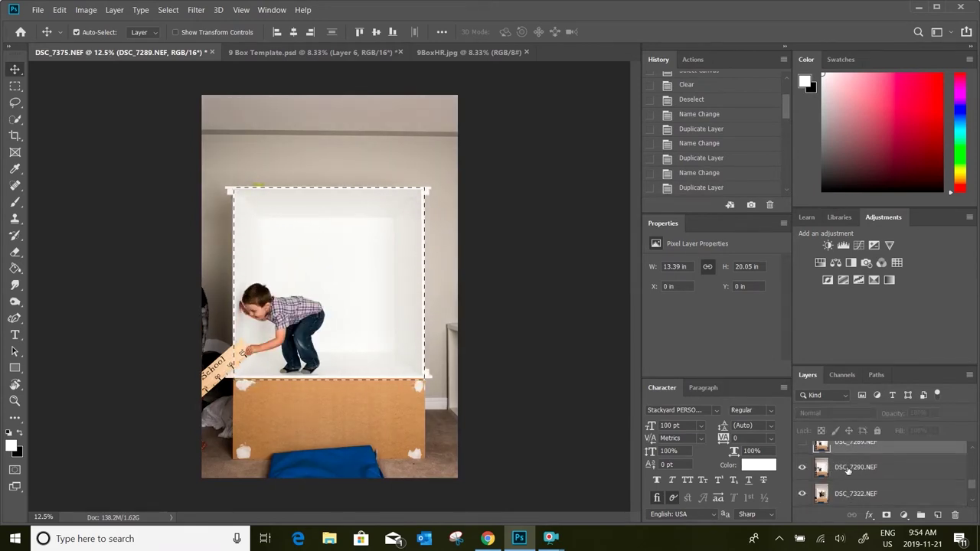
{"action": "left_click", "coordinate": [848, 470]}
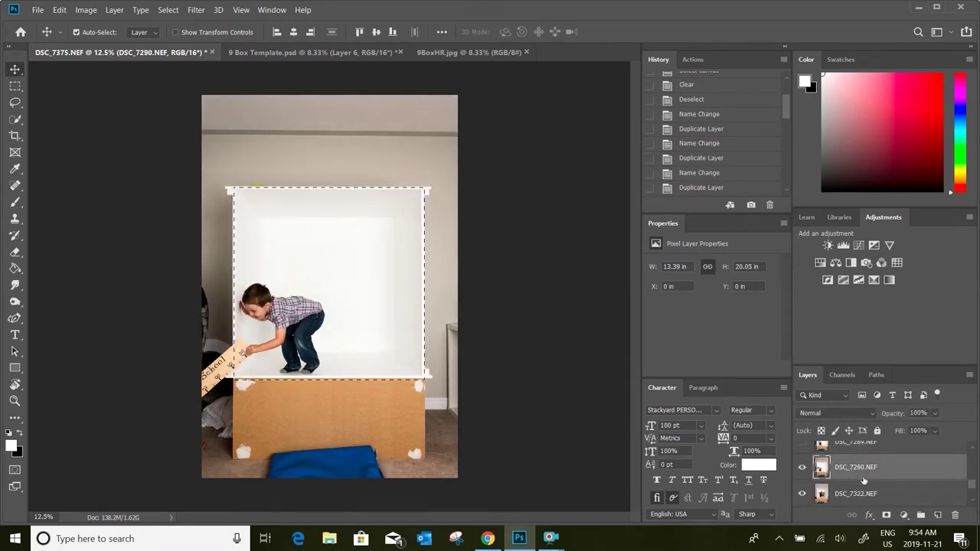
{"action": "scroll", "coordinate": [864, 480], "scroll_direction": "up", "scroll_amount": 1}
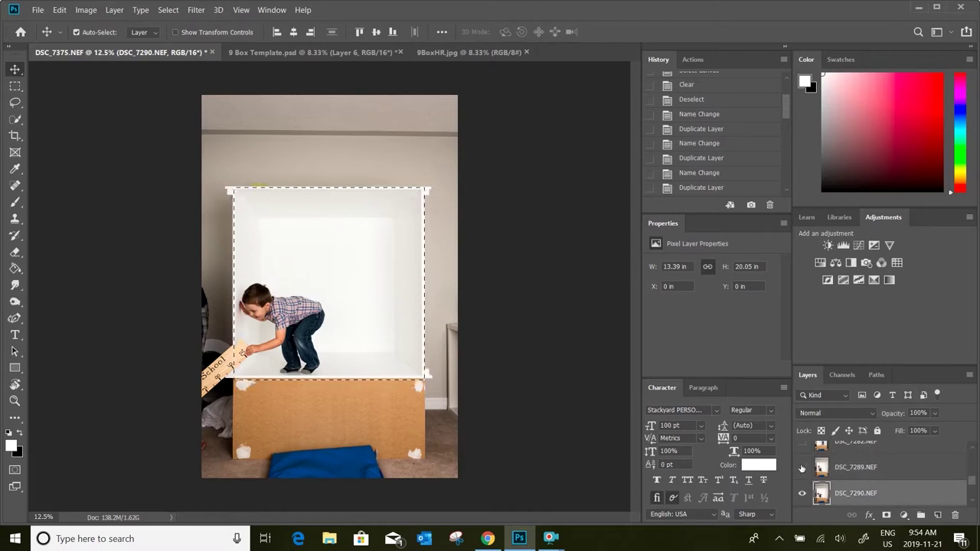
{"action": "scroll", "coordinate": [802, 467], "scroll_direction": "down", "scroll_amount": 1}
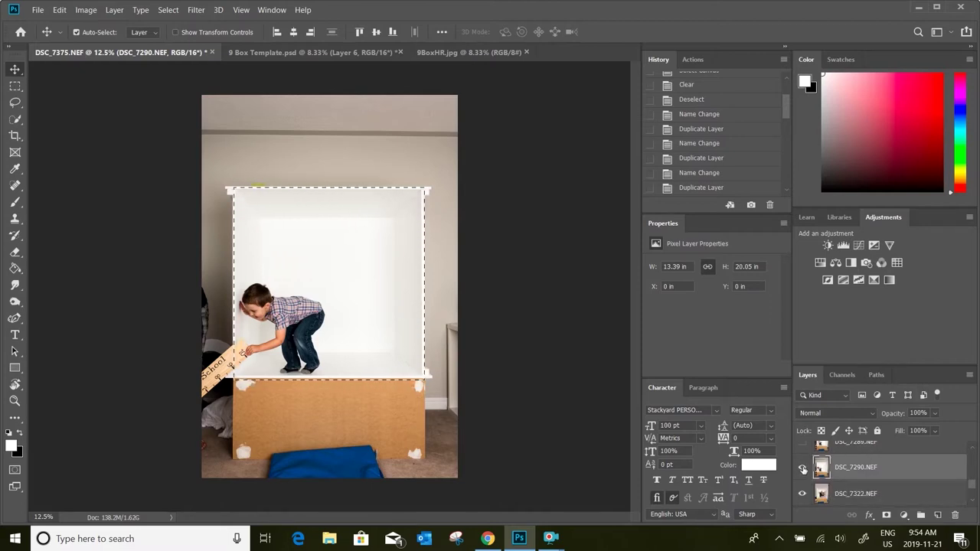
{"action": "scroll", "coordinate": [803, 469], "scroll_direction": "up", "scroll_amount": 1}
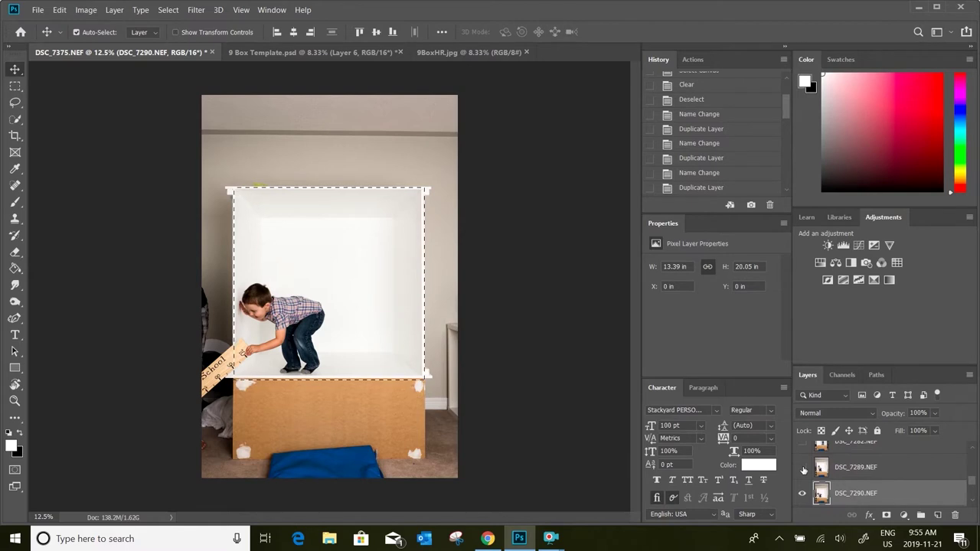
{"action": "left_click", "coordinate": [803, 469]}
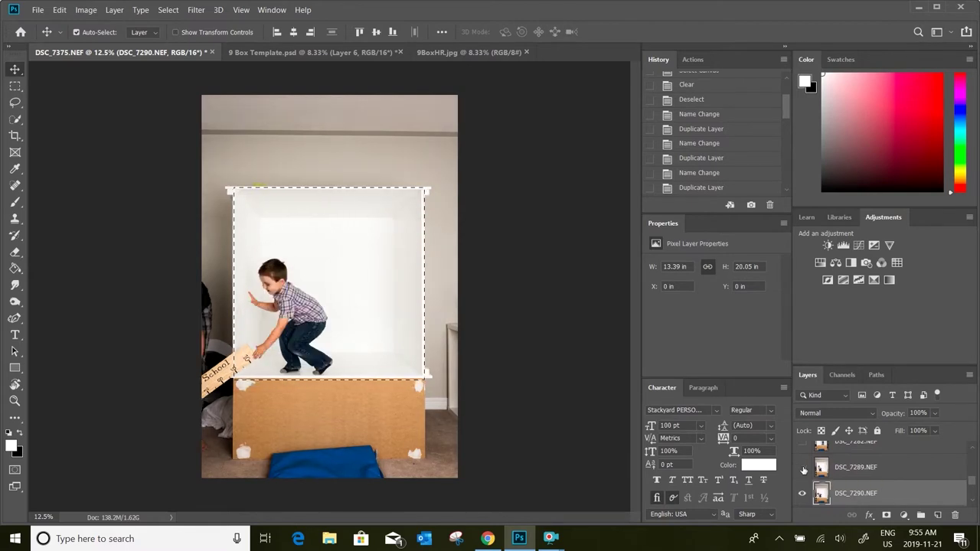
{"action": "left_click", "coordinate": [803, 468]}
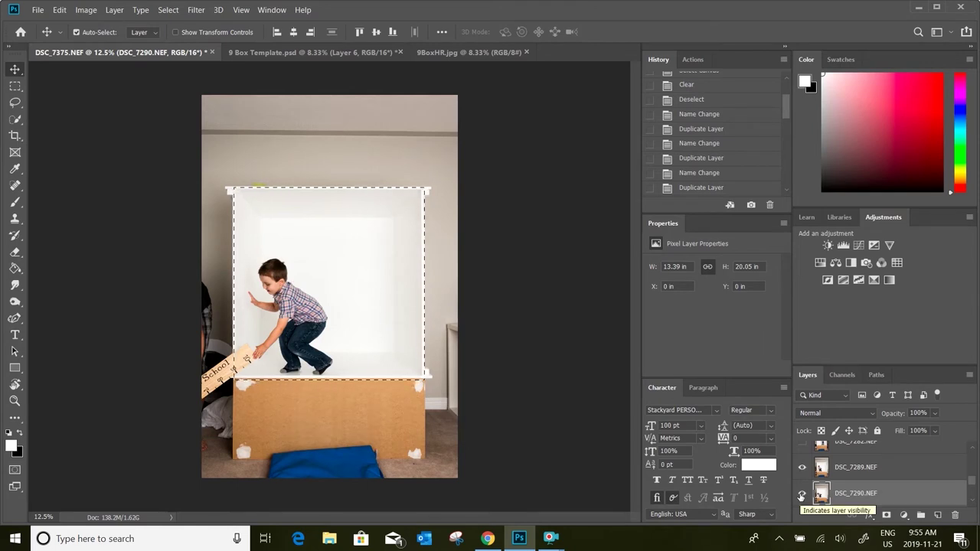
{"action": "left_click", "coordinate": [802, 468]}
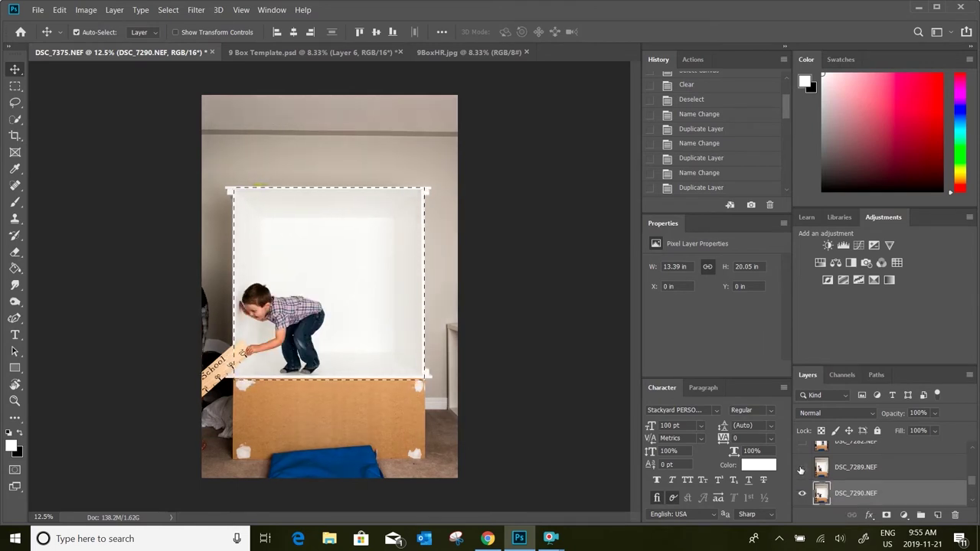
{"action": "left_click", "coordinate": [802, 468]}
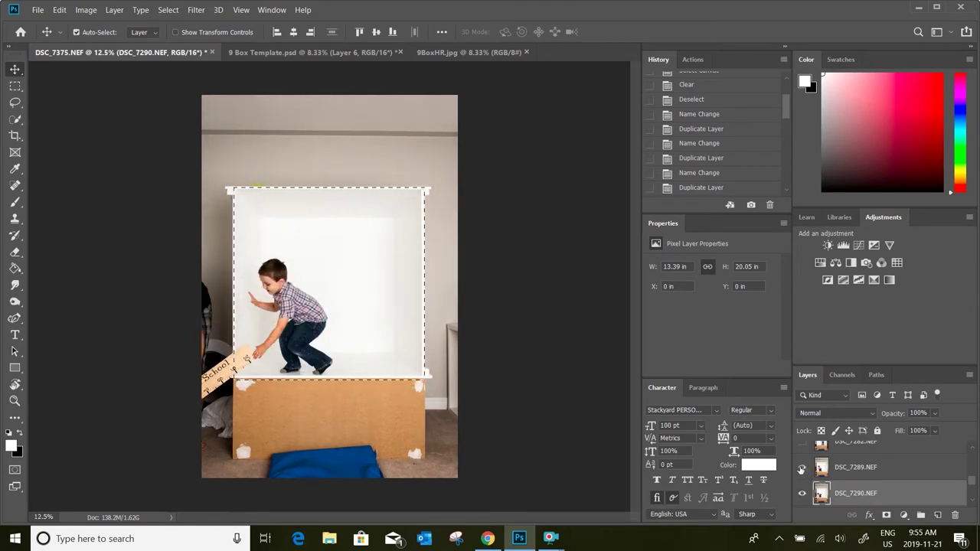
{"action": "left_click", "coordinate": [802, 468]}
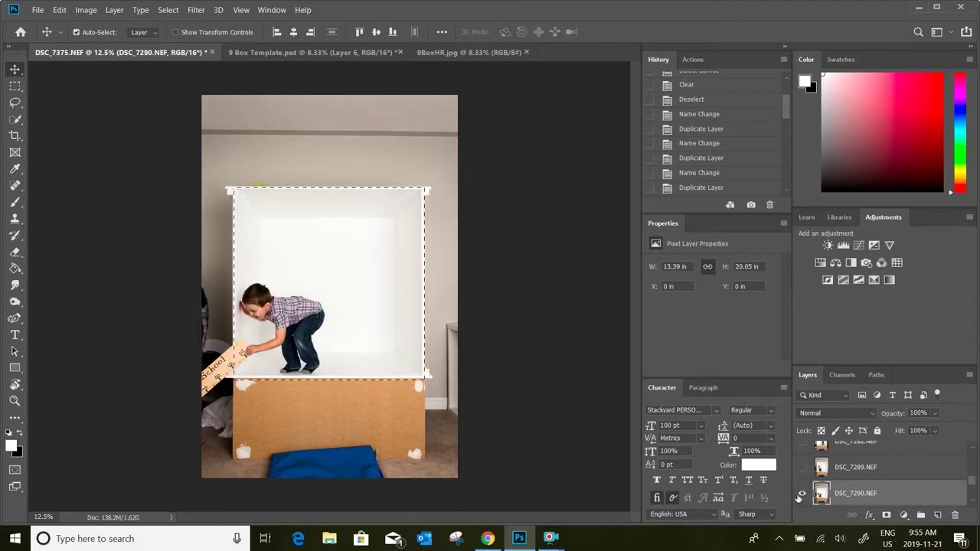
- Select the DSC_7322 desk photo and place it in the template's top-right box
{"action": "left_click", "coordinate": [802, 494]}
{"action": "scroll", "coordinate": [869, 494], "scroll_direction": "down", "scroll_amount": 1}
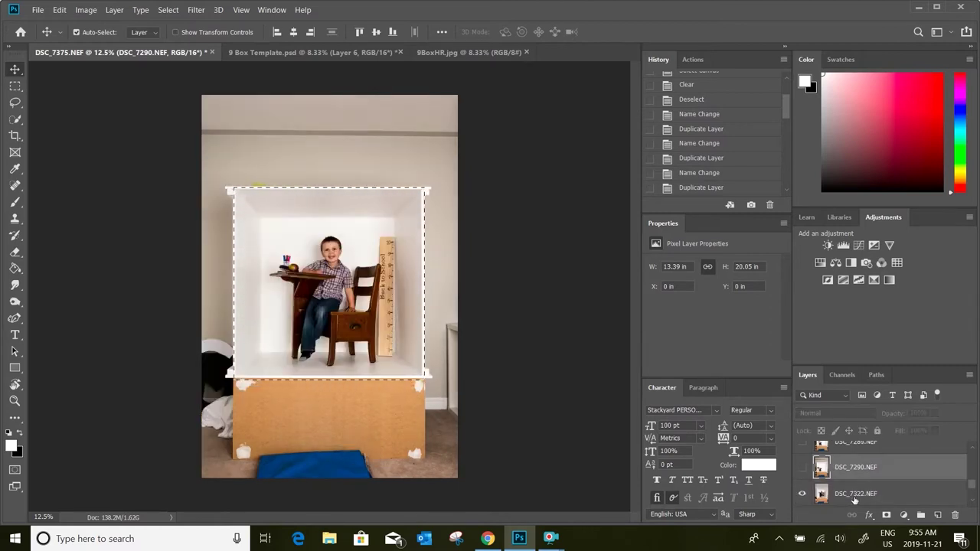
{"action": "left_click", "coordinate": [854, 500]}
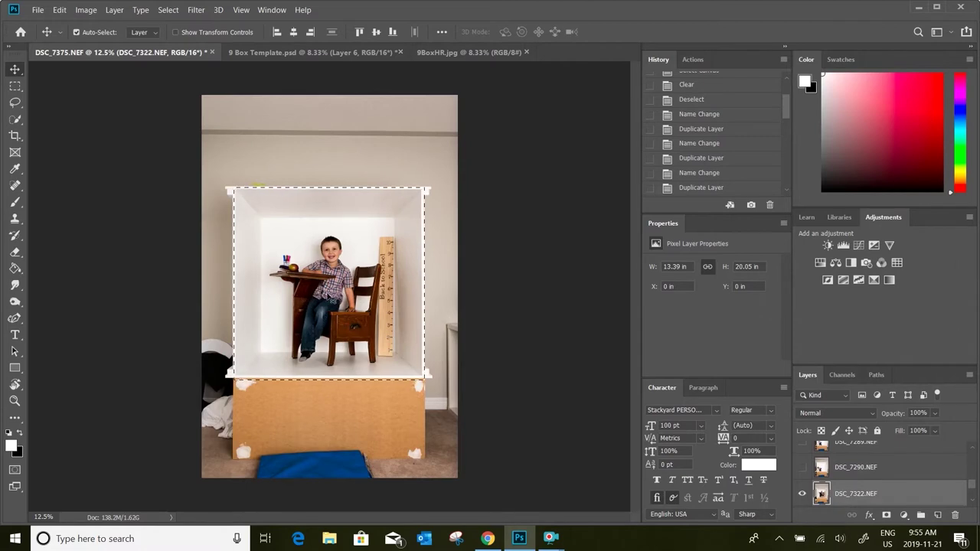
{"action": "left_click", "coordinate": [288, 52]}
{"action": "left_click_drag", "start_coordinate": [421, 178], "coordinate": [443, 176]}
- Move the globe photo to the bottom-right box and check it against the 9BoxHR.jpg reference
{"action": "left_click_drag", "start_coordinate": [327, 360], "coordinate": [439, 381]}
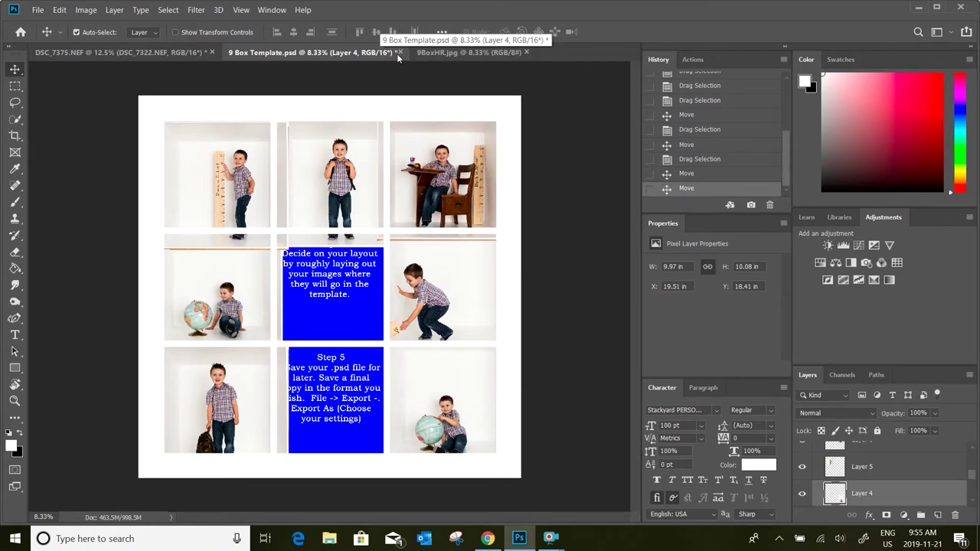
{"action": "left_click", "coordinate": [452, 52]}
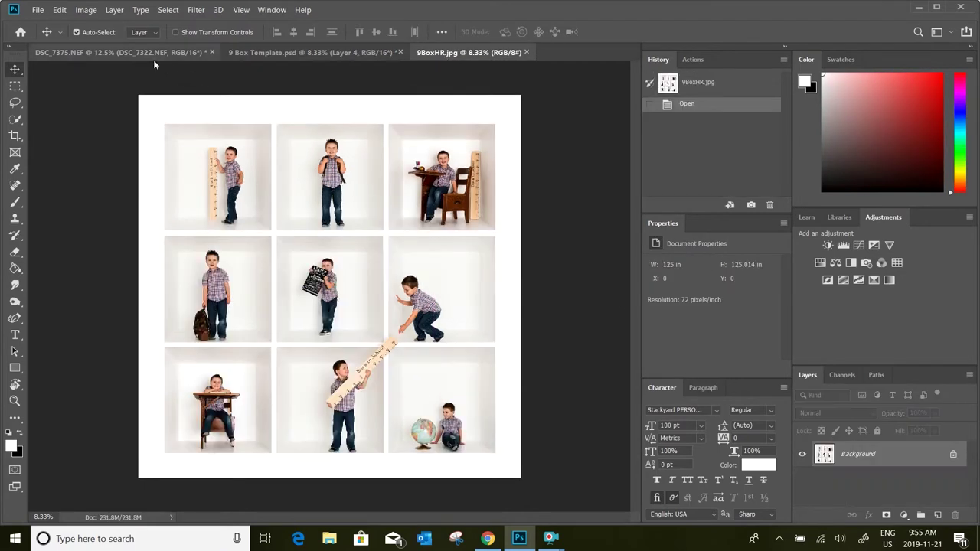
{"action": "left_click", "coordinate": [122, 52]}
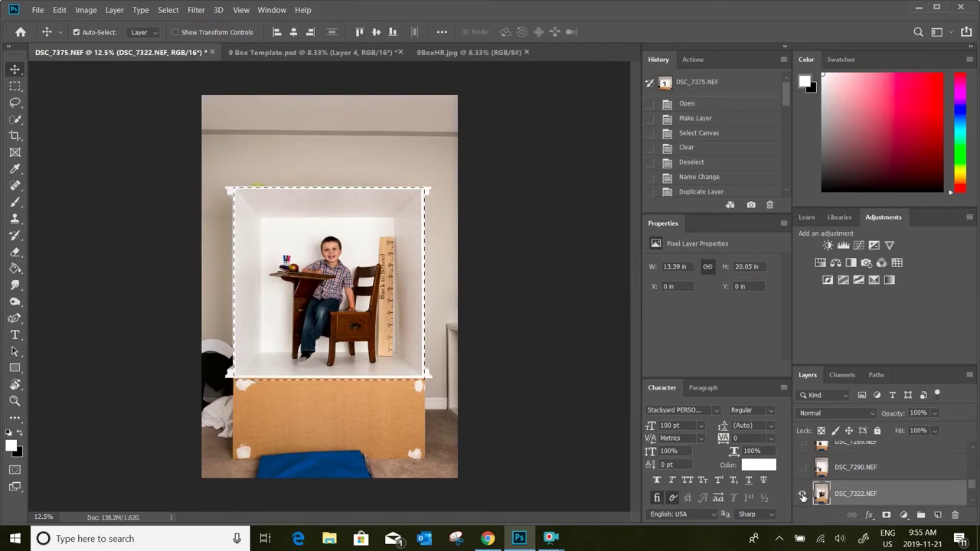
- Hide DSC_7322, select DSC_7337, and drag the tall-desk photo into the bottom-middle box
{"action": "left_click", "coordinate": [803, 495]}
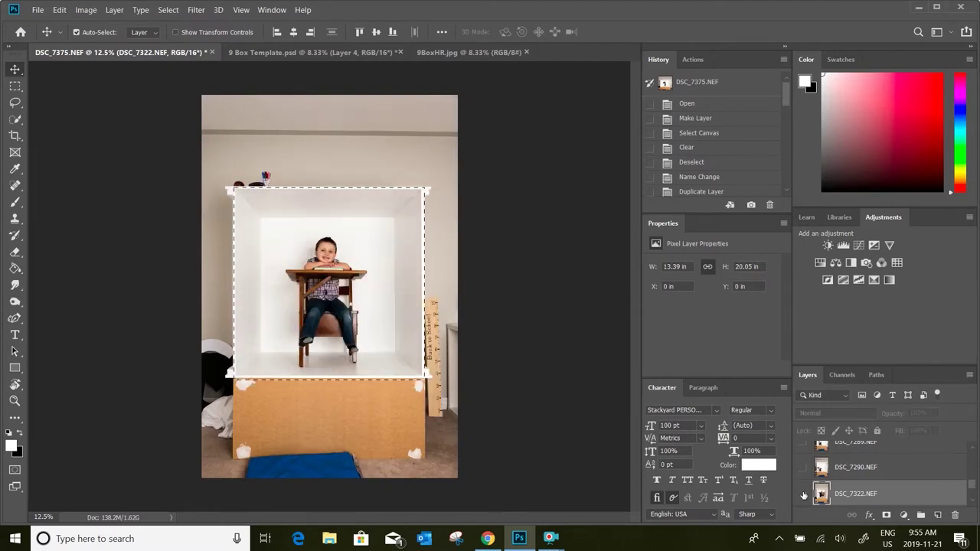
{"action": "scroll", "coordinate": [845, 495], "scroll_direction": "down", "scroll_amount": 1}
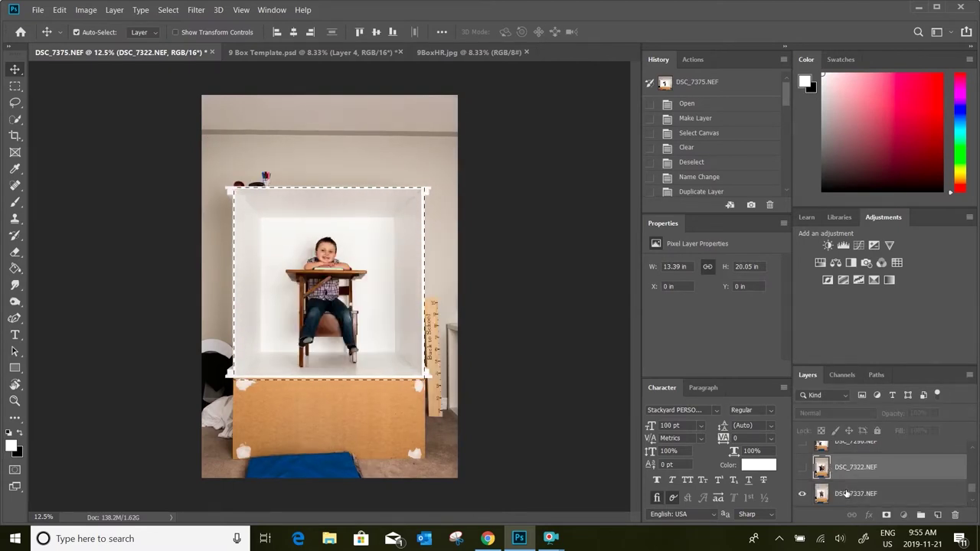
{"action": "left_click", "coordinate": [844, 495]}
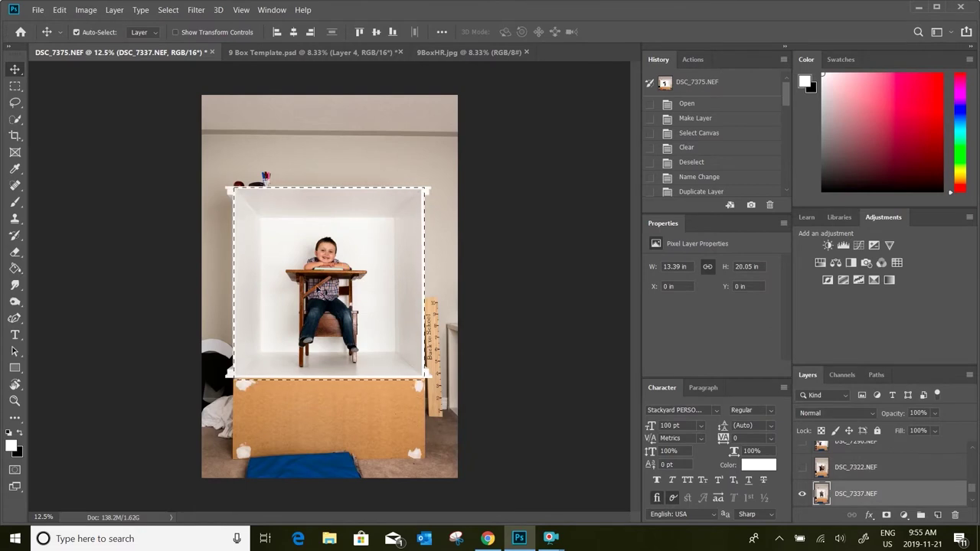
{"action": "left_click_drag", "start_coordinate": [322, 289], "coordinate": [314, 236]}
{"action": "left_click_drag", "start_coordinate": [320, 197], "coordinate": [337, 405]}
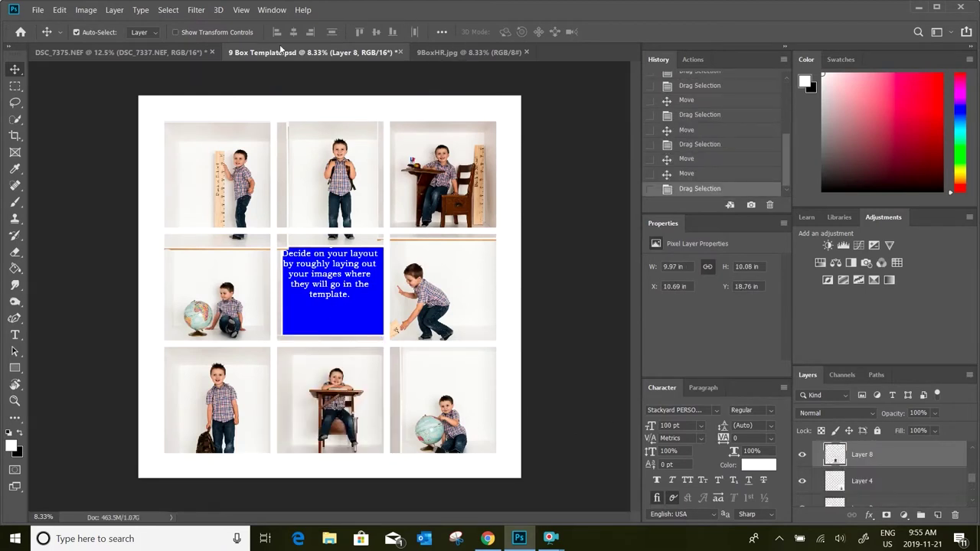
- Hide DSC_7337, select DSC_7375, and fit the sign-holding boy photo into the centre box
{"action": "left_click", "coordinate": [122, 52]}
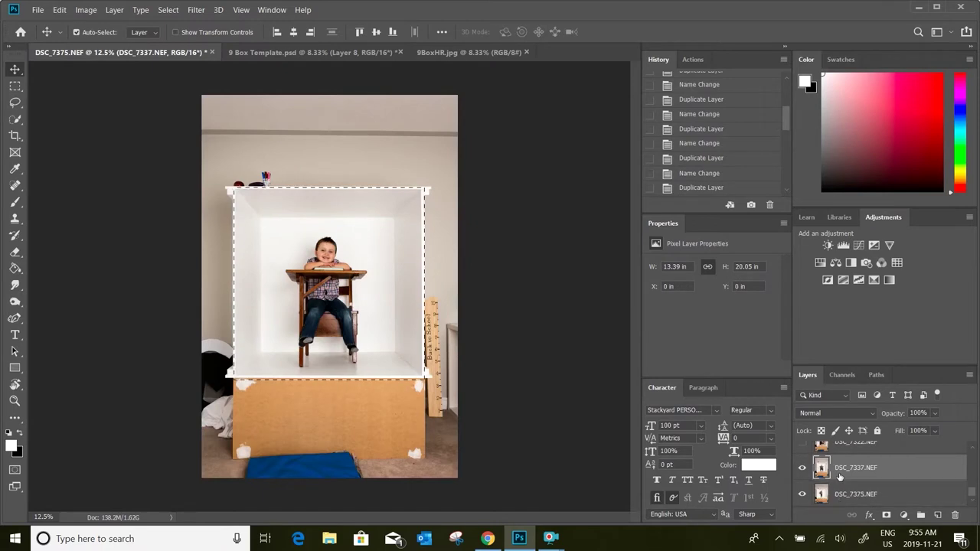
{"action": "left_click", "coordinate": [803, 468]}
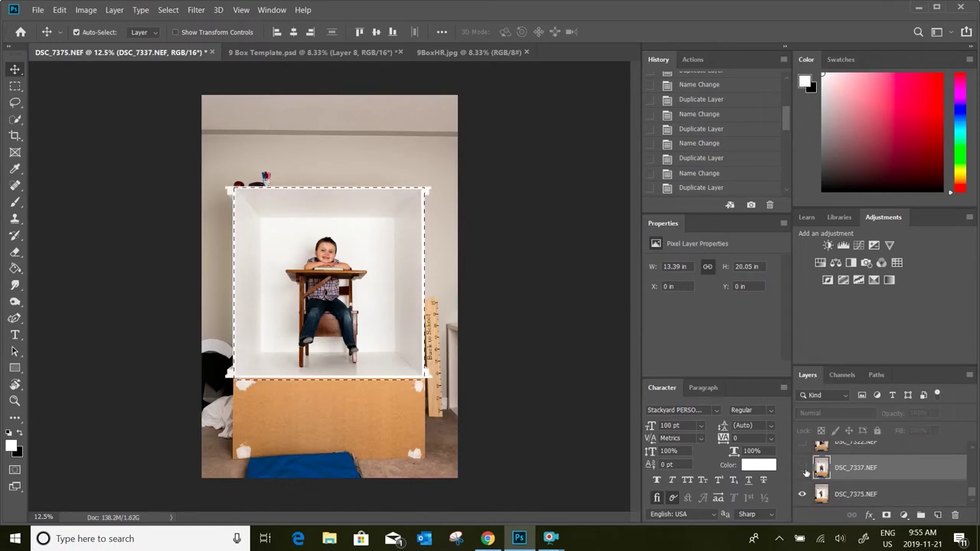
{"action": "left_click", "coordinate": [862, 497]}
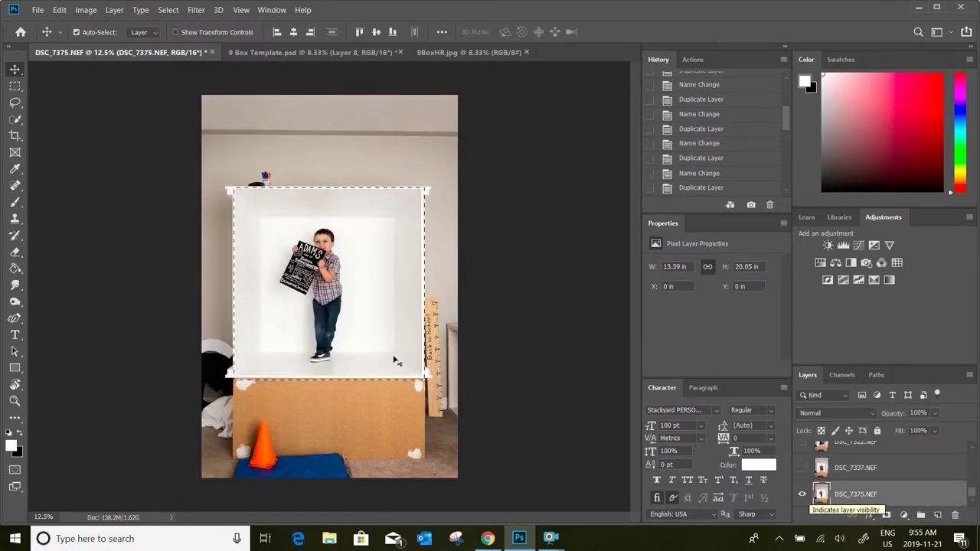
{"action": "mouse_move", "coordinate": [328, 315]}
{"action": "left_mouse_down"}
{"action": "mouse_move", "coordinate": [312, 58]}
{"action": "mouse_move", "coordinate": [314, 302]}
{"action": "left_mouse_up"}
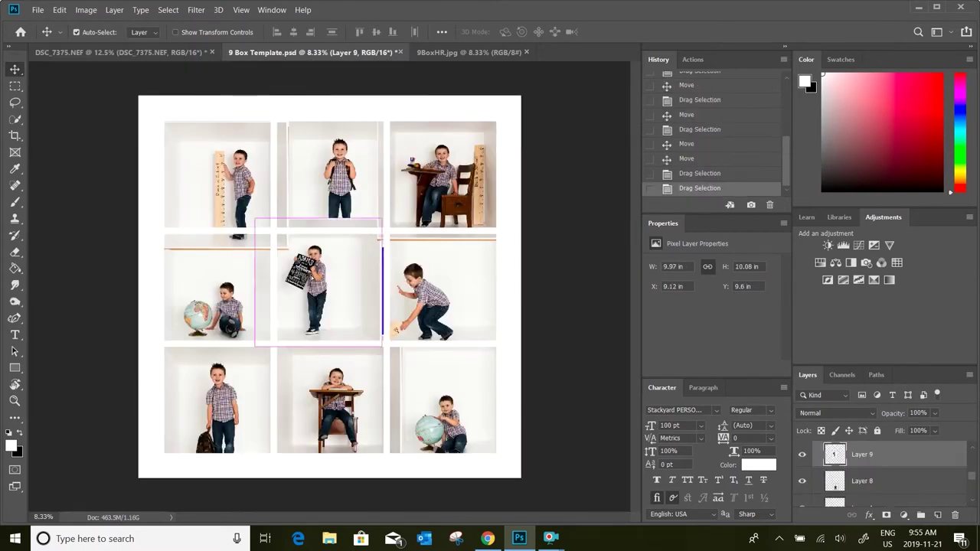
{"action": "left_click_drag", "start_coordinate": [337, 252], "coordinate": [347, 265]}
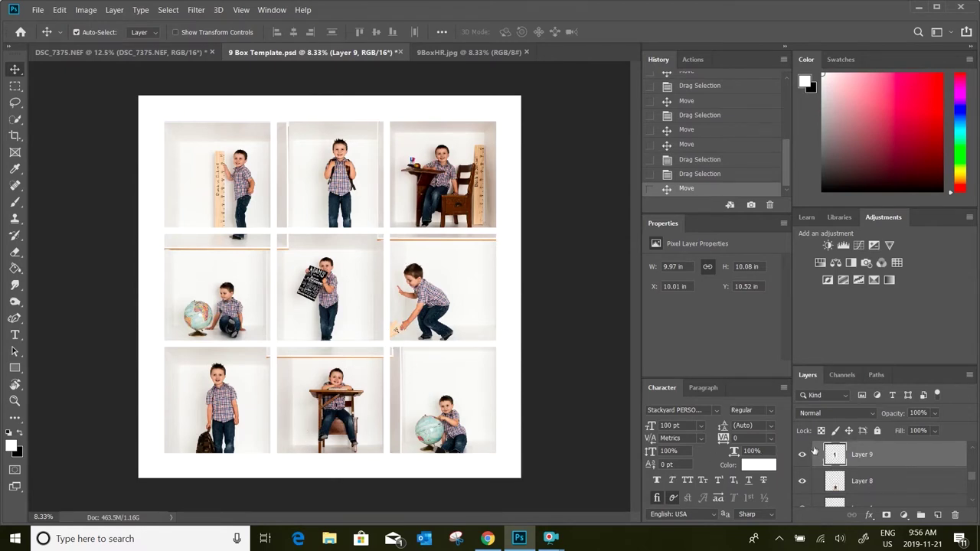
- Delete the used DSC_7375 layer and show the DSC_7282 'Back to School' ruler photo
{"action": "left_click", "coordinate": [135, 51]}
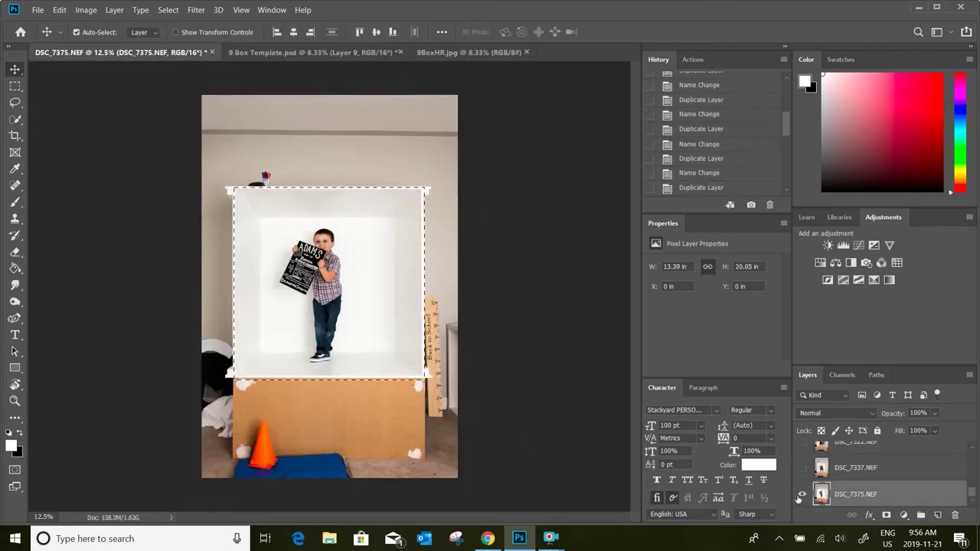
{"action": "key", "text": "Delete"}
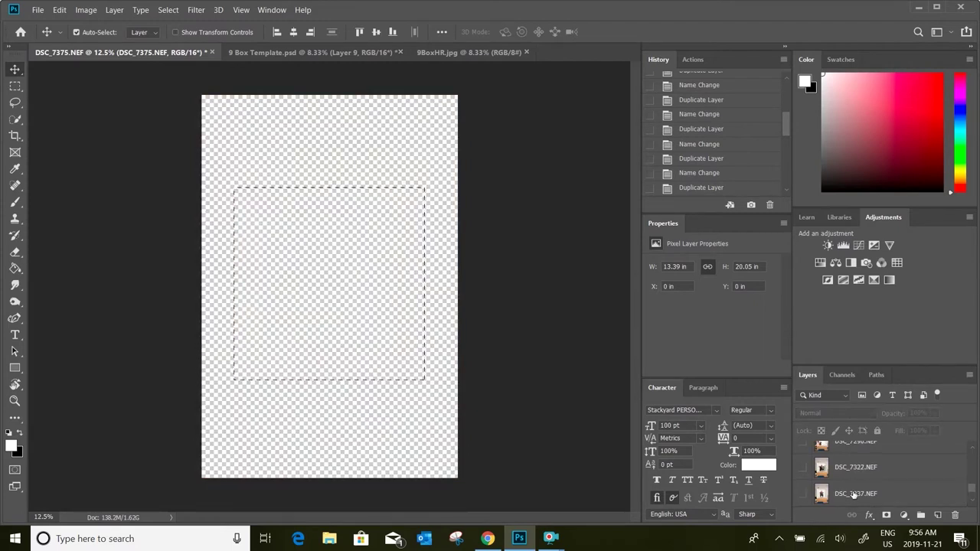
{"action": "scroll", "coordinate": [854, 495], "scroll_direction": "up", "scroll_amount": 1}
{"action": "scroll", "coordinate": [855, 495], "scroll_direction": "up", "scroll_amount": 2}
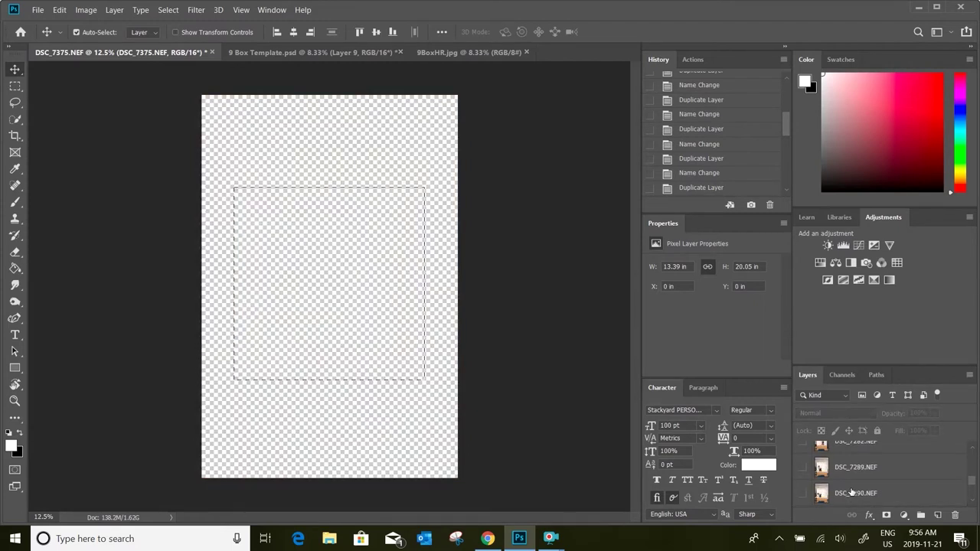
{"action": "left_click", "coordinate": [802, 467]}
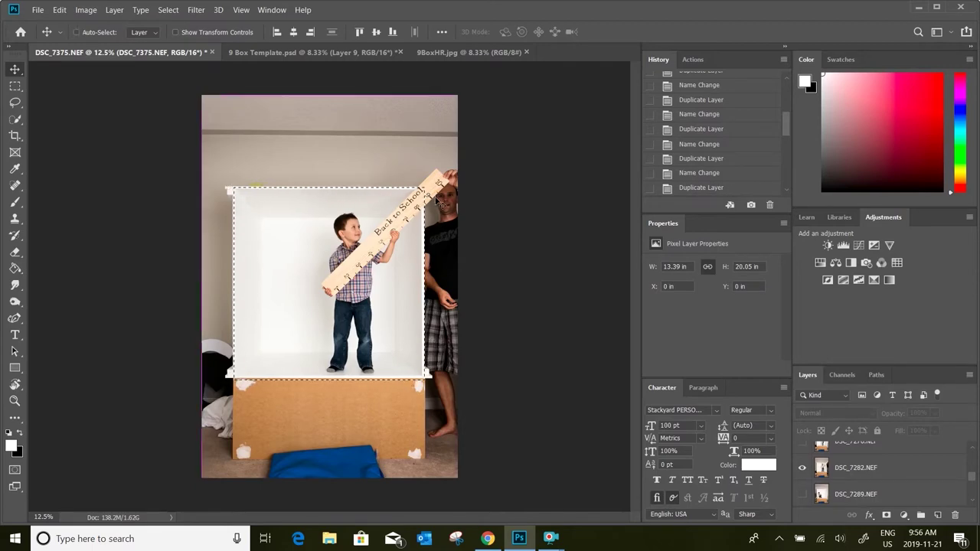
- Zoom in and, with a 134 px Quick Selection brush, add the ruler's top to the selection
{"action": "key", "text": "ctrl+plus"}
{"action": "key", "text": "ctrl+plus"}
{"action": "key", "text": "ctrl+plus"}
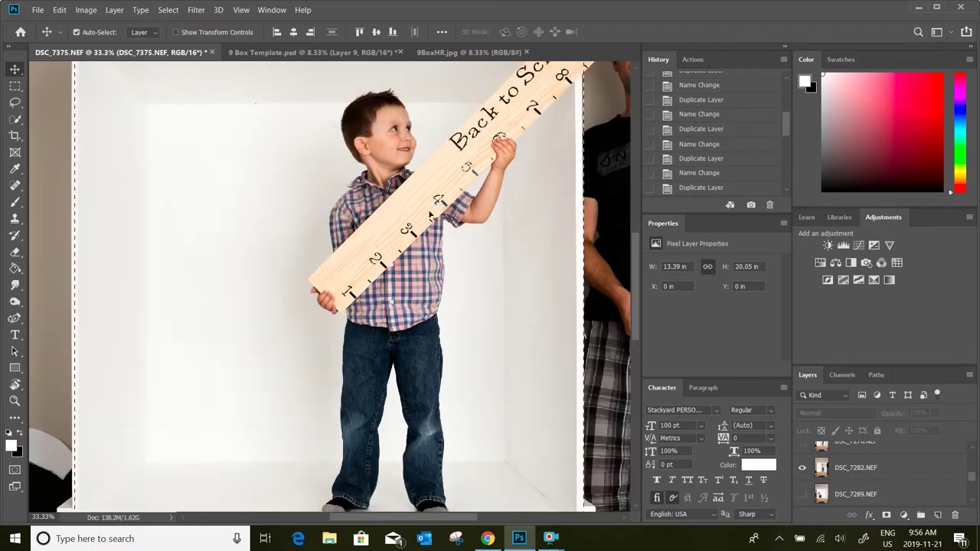
{"action": "left_click_drag", "start_coordinate": [396, 523], "coordinate": [423, 523]}
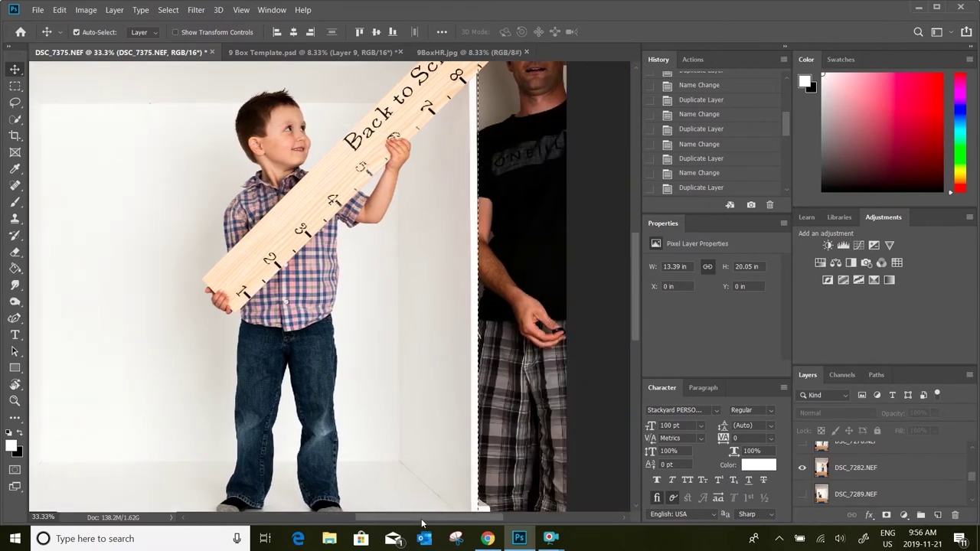
{"action": "scroll", "coordinate": [453, 230], "scroll_direction": "up", "scroll_amount": 4}
{"action": "scroll", "coordinate": [481, 213], "scroll_direction": "up", "scroll_amount": 3}
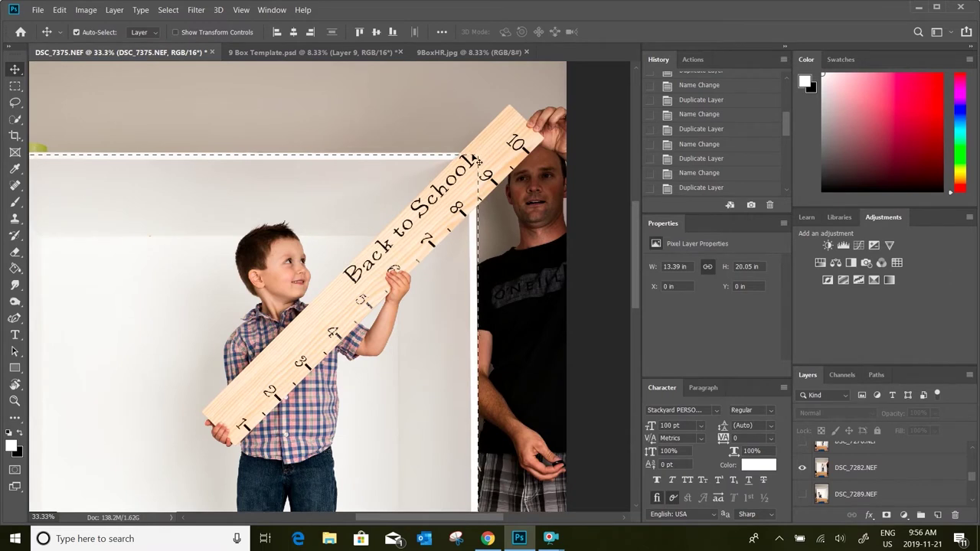
{"action": "left_click", "coordinate": [17, 121]}
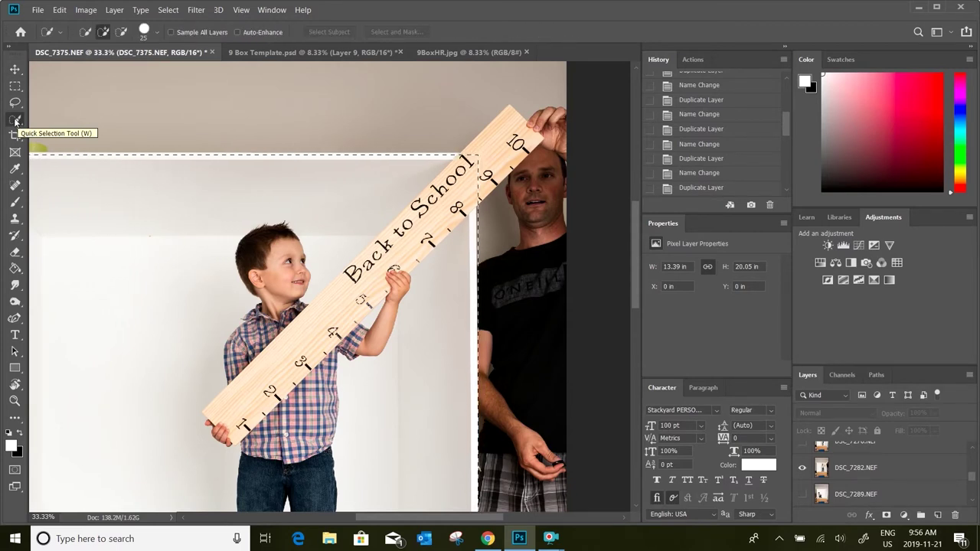
{"action": "right_click", "coordinate": [17, 121]}
{"action": "left_click", "coordinate": [74, 122]}
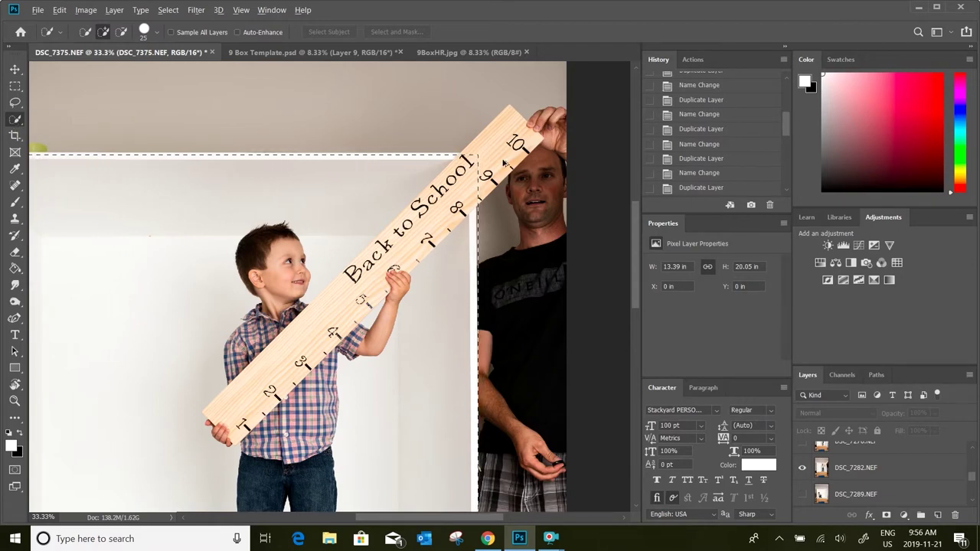
{"action": "right_click", "coordinate": [484, 156], "text": "alt"}
{"action": "mouse_move", "coordinate": [499, 130]}
{"action": "left_mouse_down"}
{"action": "mouse_move", "coordinate": [541, 140]}
{"action": "mouse_move", "coordinate": [481, 188]}
{"action": "mouse_move", "coordinate": [487, 199]}
{"action": "mouse_move", "coordinate": [527, 187]}
{"action": "left_mouse_up"}
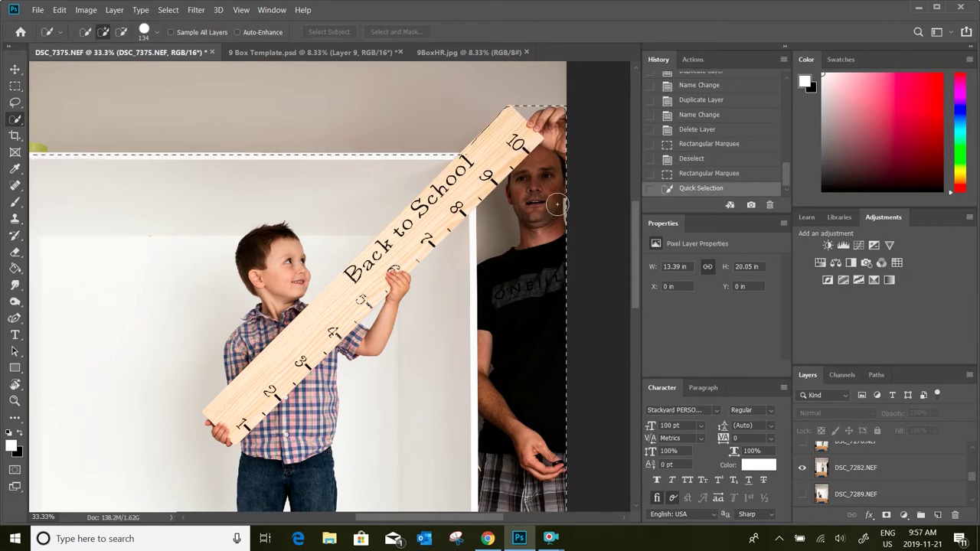
- Subtract the man's face and head from the selection, refining the edge near the ruler top
{"action": "key", "text": "alt"}
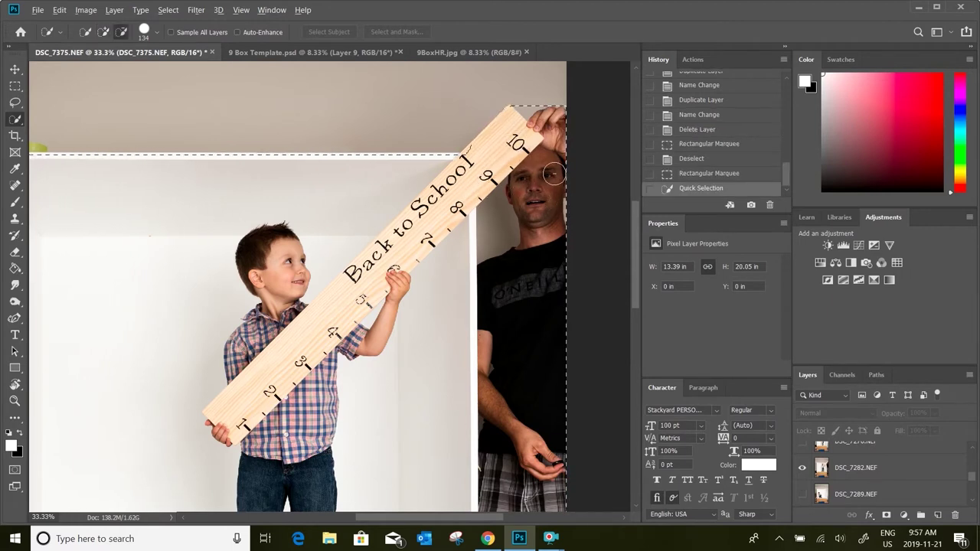
{"action": "mouse_move", "coordinate": [554, 175]}
{"action": "left_mouse_down"}
{"action": "mouse_move", "coordinate": [540, 203]}
{"action": "mouse_move", "coordinate": [535, 266]}
{"action": "mouse_move", "coordinate": [541, 386]}
{"action": "mouse_move", "coordinate": [544, 354]}
{"action": "left_mouse_up"}
{"action": "scroll", "coordinate": [544, 355], "scroll_direction": "down", "scroll_amount": 2}
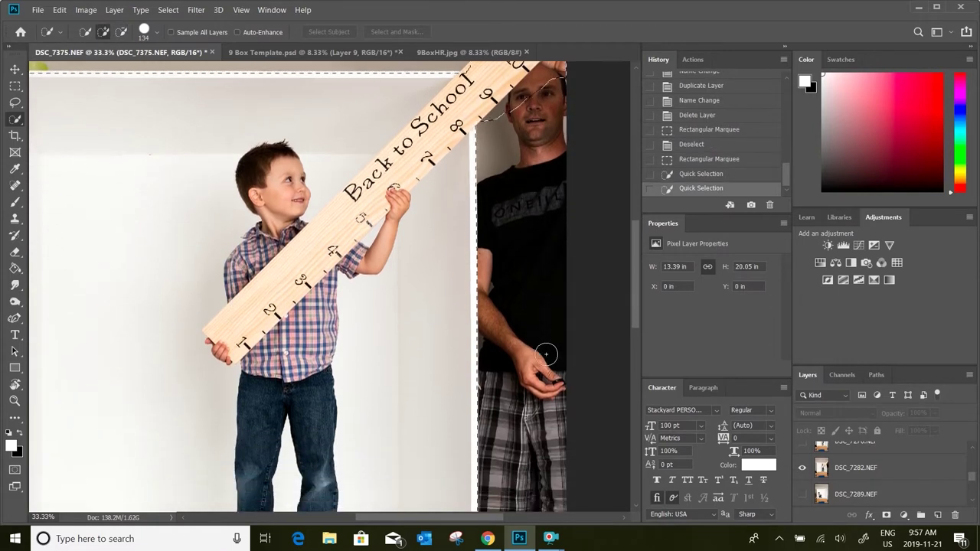
{"action": "scroll", "coordinate": [536, 306], "scroll_direction": "up", "scroll_amount": 3}
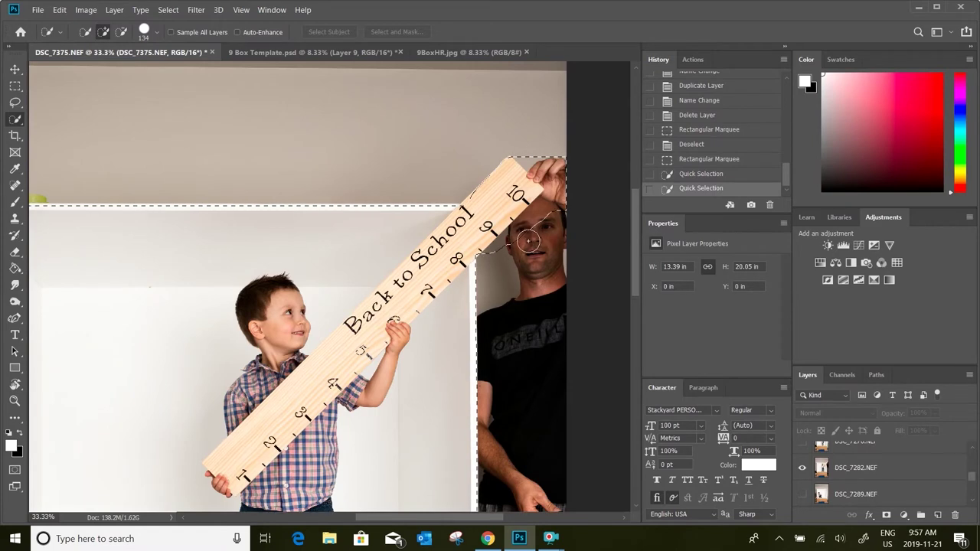
{"action": "key", "text": "alt"}
{"action": "mouse_move", "coordinate": [555, 158]}
{"action": "left_mouse_down"}
{"action": "mouse_move", "coordinate": [558, 182]}
{"action": "mouse_move", "coordinate": [532, 152]}
{"action": "left_mouse_up"}
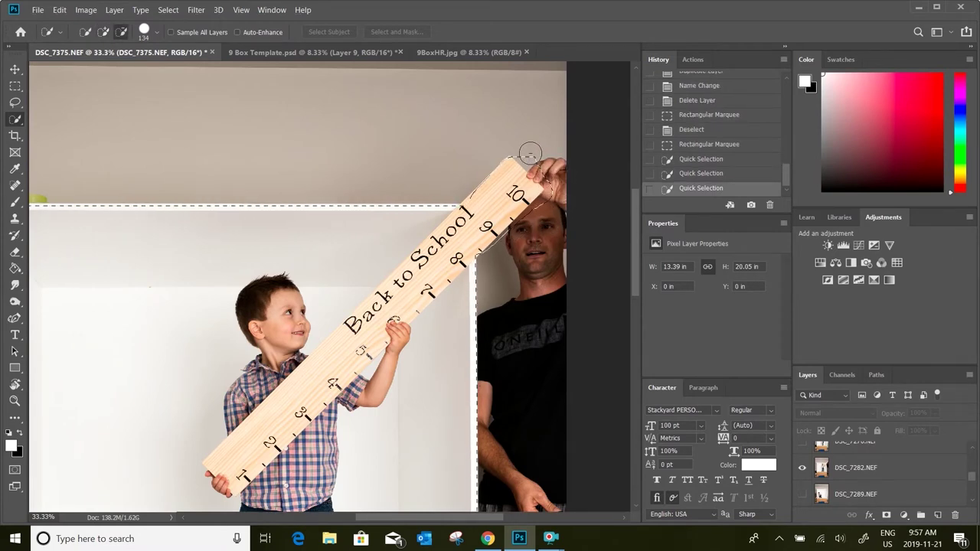
{"action": "left_click_drag", "start_coordinate": [576, 194], "coordinate": [528, 157]}
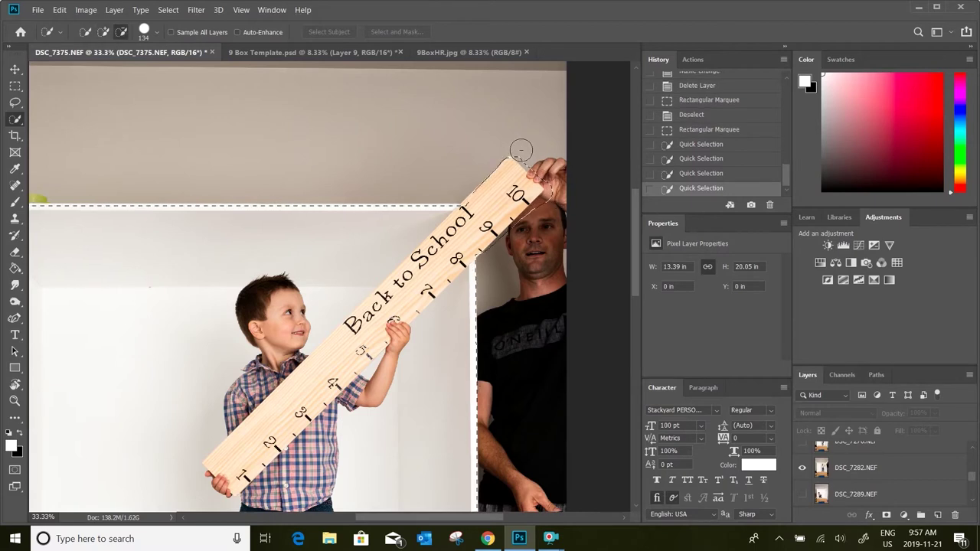
{"action": "left_click_drag", "start_coordinate": [571, 212], "coordinate": [550, 186]}
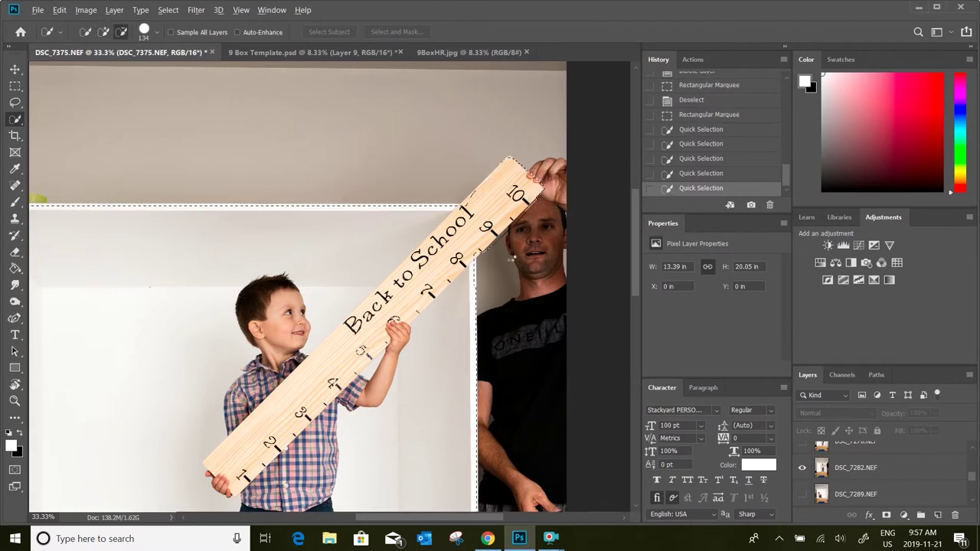
{"action": "left_click", "coordinate": [506, 185]}
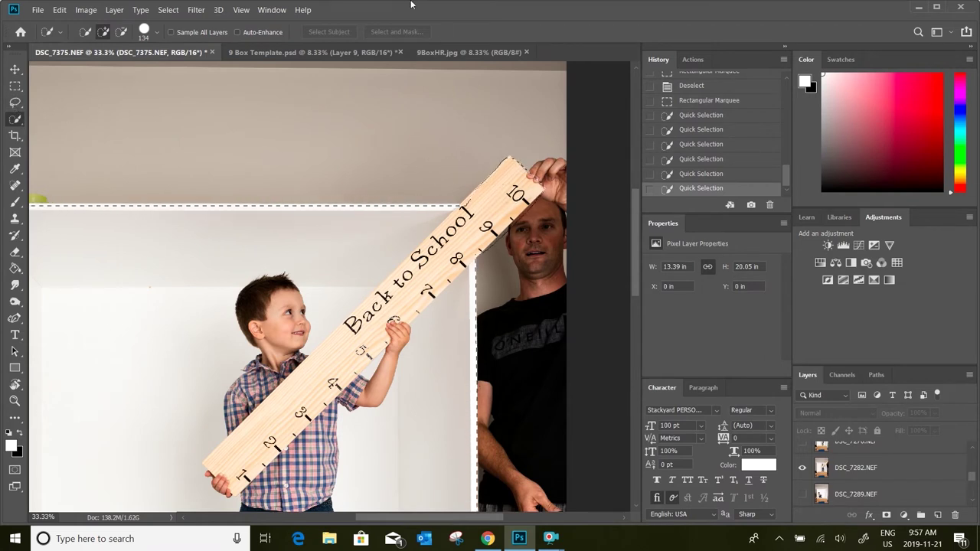
- Make DSC_7282 active and add the ruler edge near the 9 back into the selection
{"action": "left_click", "coordinate": [15, 101]}
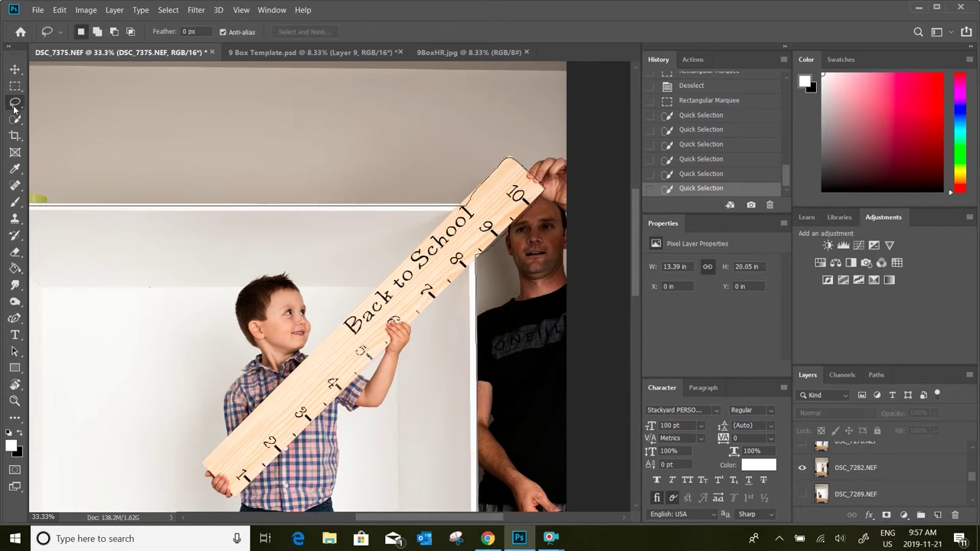
{"action": "left_click", "coordinate": [859, 467]}
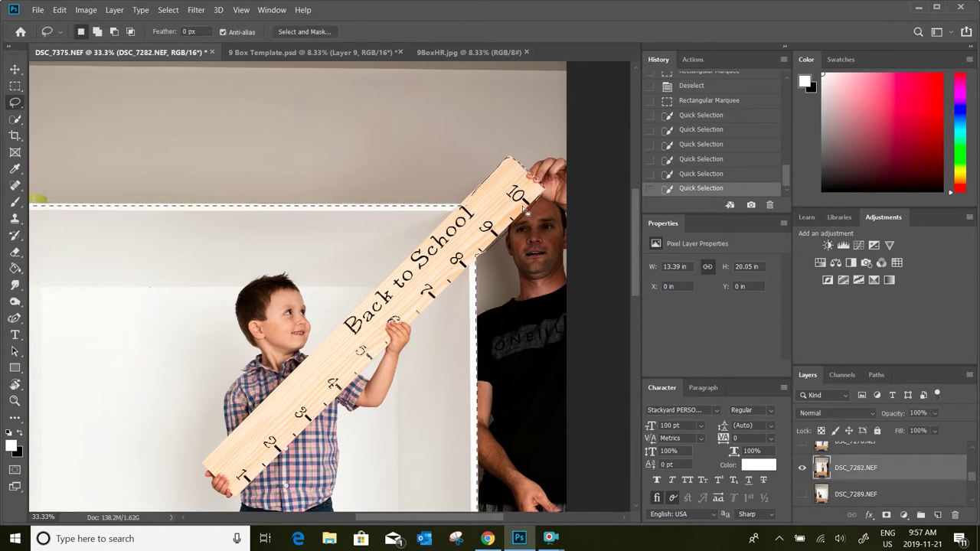
{"action": "left_click", "coordinate": [14, 119]}
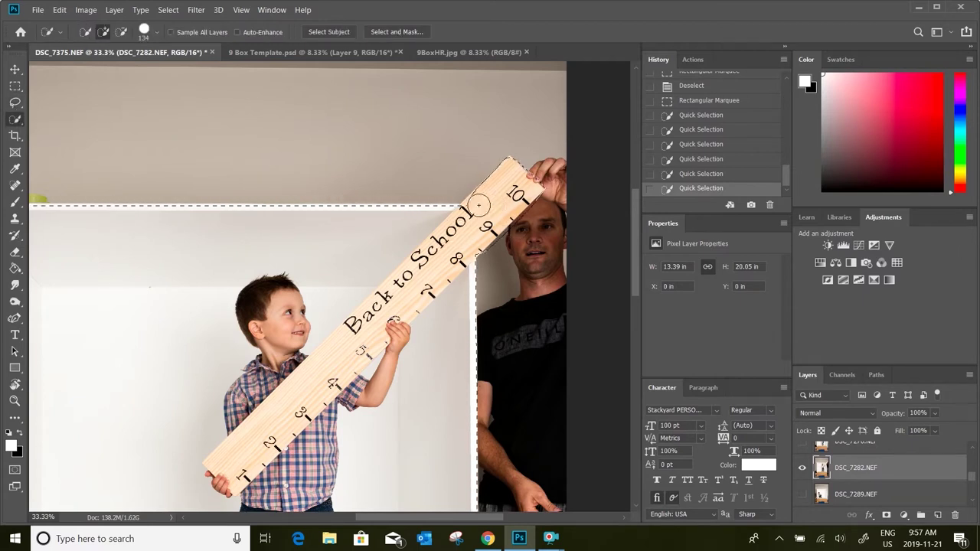
{"action": "left_click", "coordinate": [498, 222]}
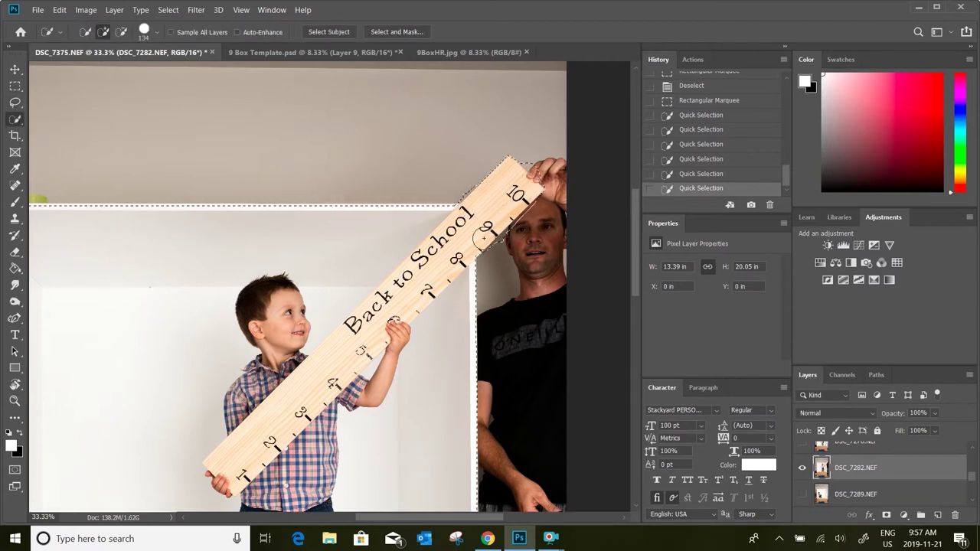
{"action": "left_click", "coordinate": [505, 248]}
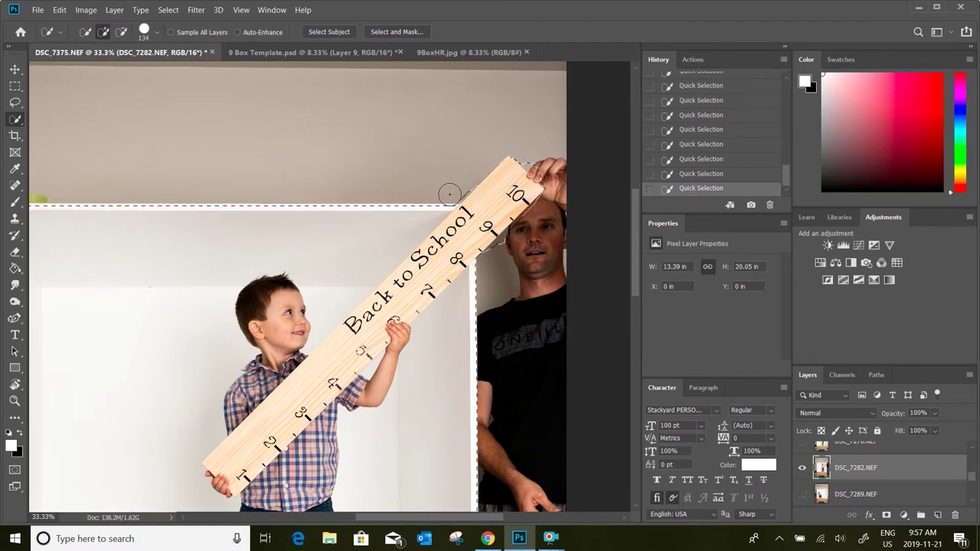
- Zoom to 66.7% and use the Lasso to trim the selection edge at the ruler's top
{"action": "key", "text": "ctrl+plus"}
{"action": "key", "text": "ctrl+plus"}
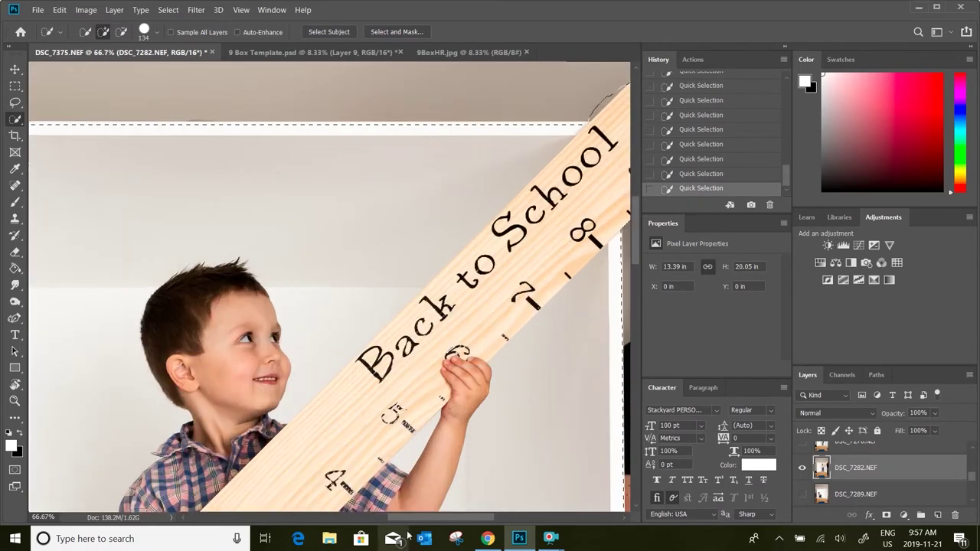
{"action": "left_click_drag", "start_coordinate": [408, 517], "coordinate": [451, 517]}
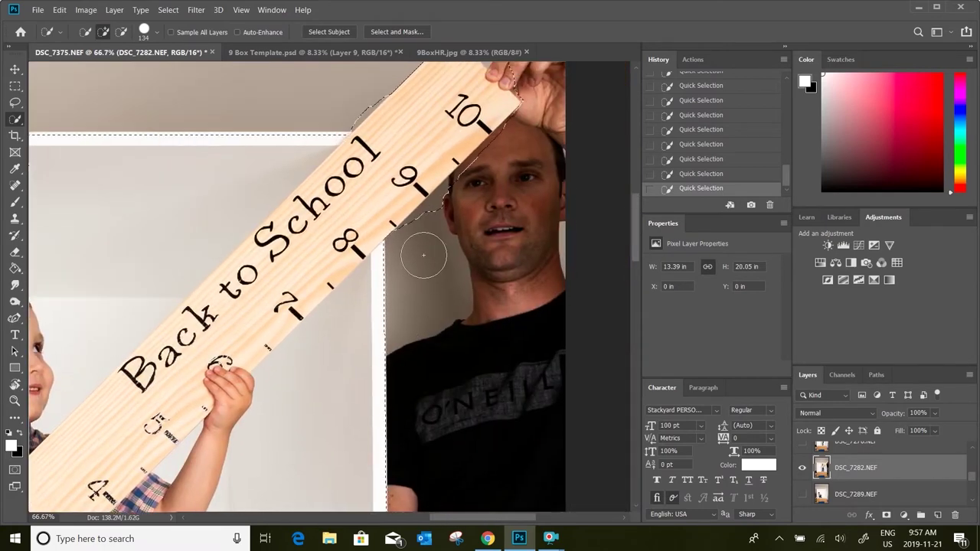
{"action": "scroll", "coordinate": [423, 255], "scroll_direction": "up", "scroll_amount": 2}
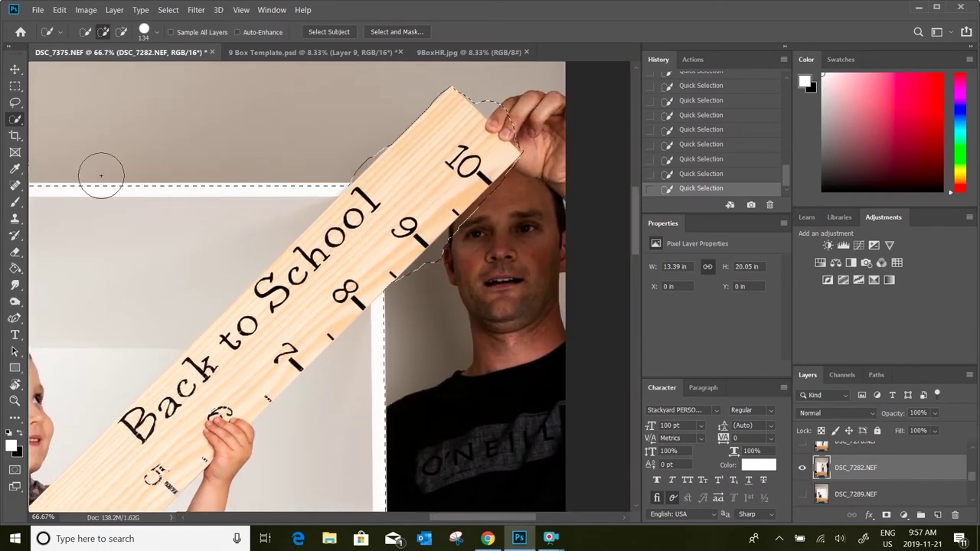
{"action": "left_click_drag", "start_coordinate": [14, 102], "coordinate": [112, 107]}
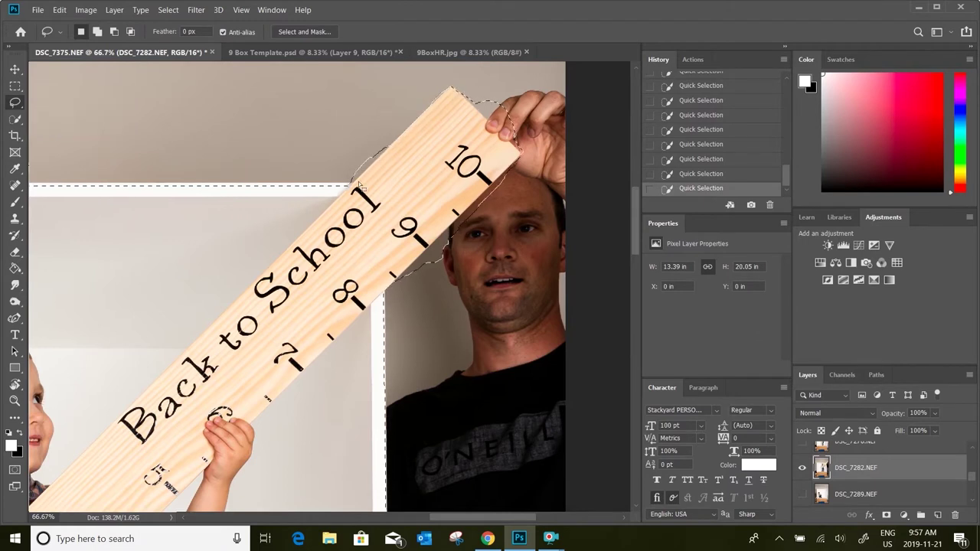
{"action": "key", "text": "shift"}
{"action": "key", "text": "alt"}
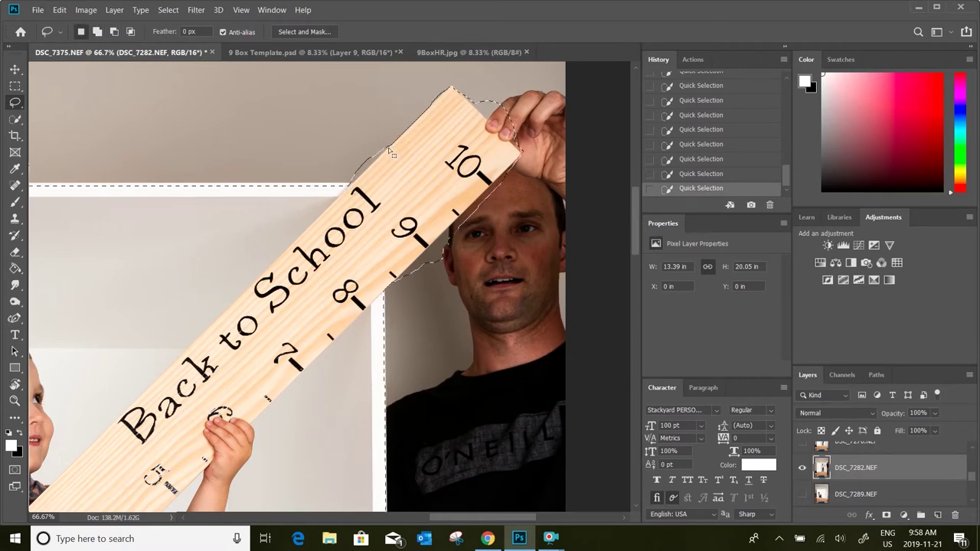
{"action": "key", "text": "alt"}
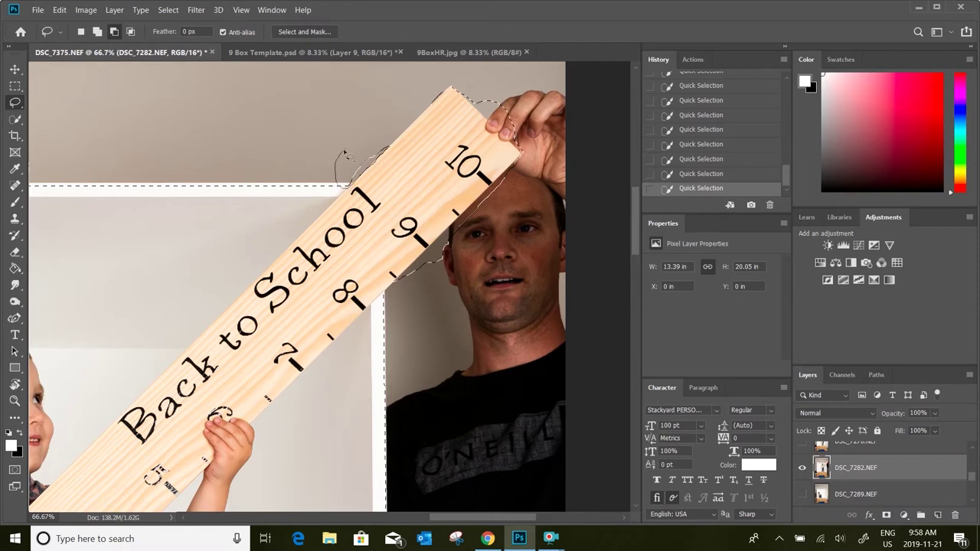
{"action": "left_click_drag", "start_coordinate": [382, 133], "coordinate": [398, 137]}
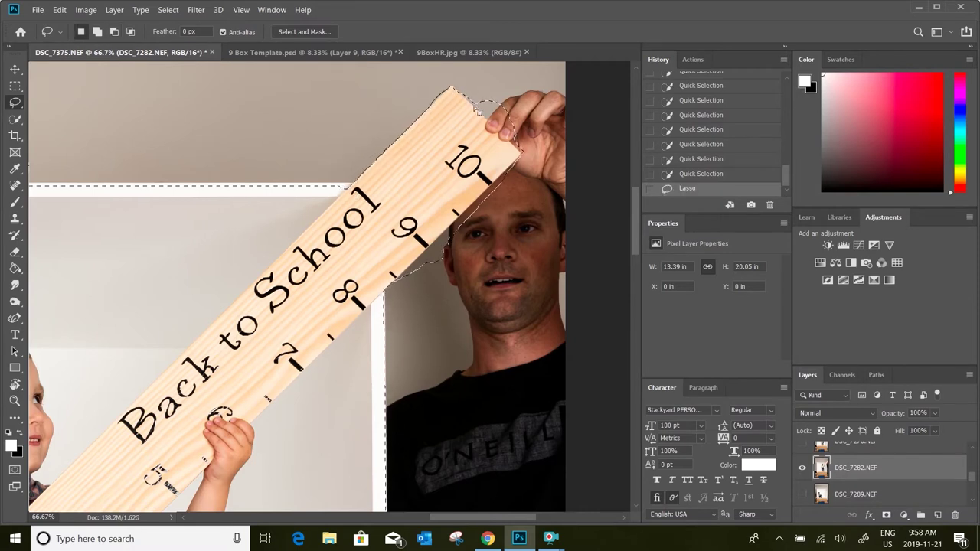
- Subtract the man's hand and head from the selection and clean up the edge by the board
{"action": "key", "text": "alt"}
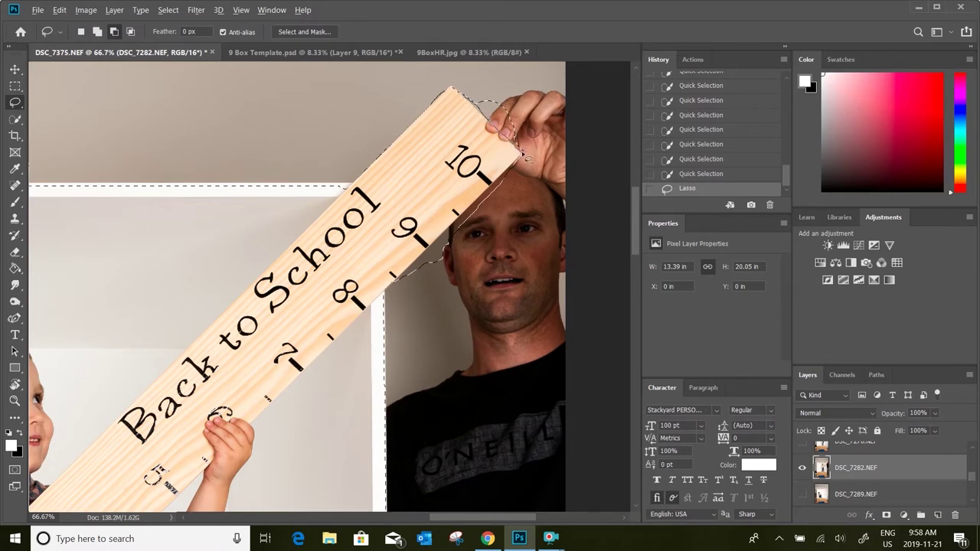
{"action": "mouse_move", "coordinate": [525, 156]}
{"action": "left_mouse_down"}
{"action": "mouse_move", "coordinate": [502, 116]}
{"action": "mouse_move", "coordinate": [508, 101]}
{"action": "mouse_move", "coordinate": [513, 130]}
{"action": "left_mouse_up"}
{"action": "key", "text": "alt"}
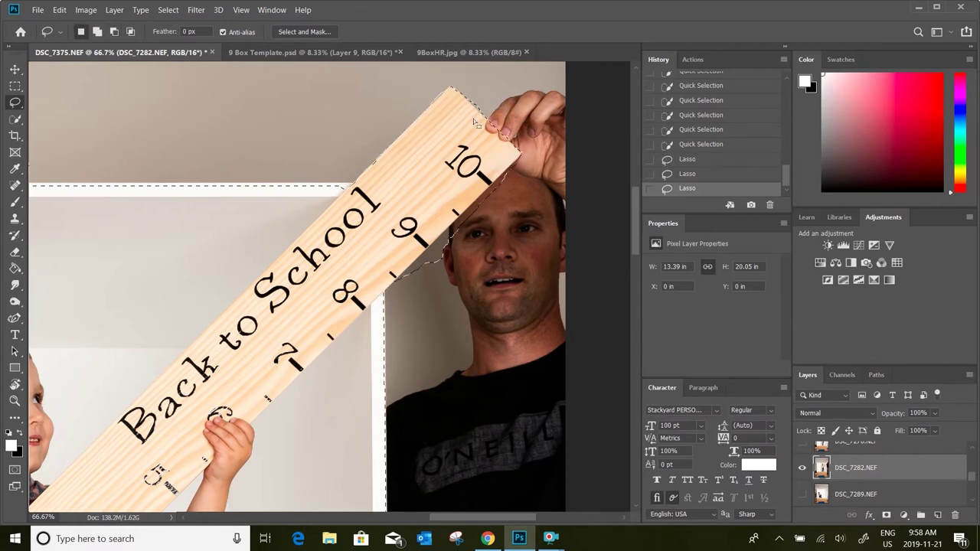
{"action": "key", "text": "alt"}
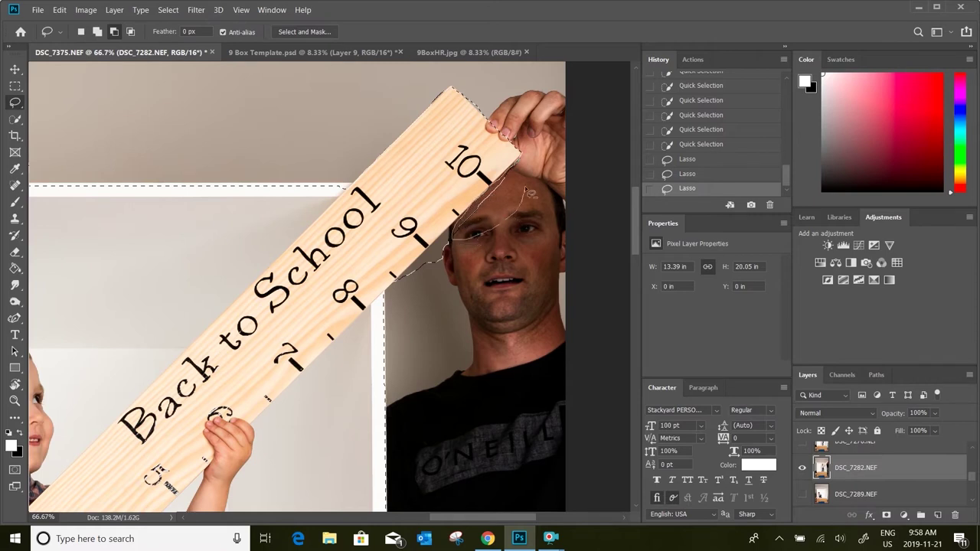
{"action": "key", "text": "alt"}
{"action": "left_click_drag", "start_coordinate": [448, 252], "coordinate": [465, 221]}
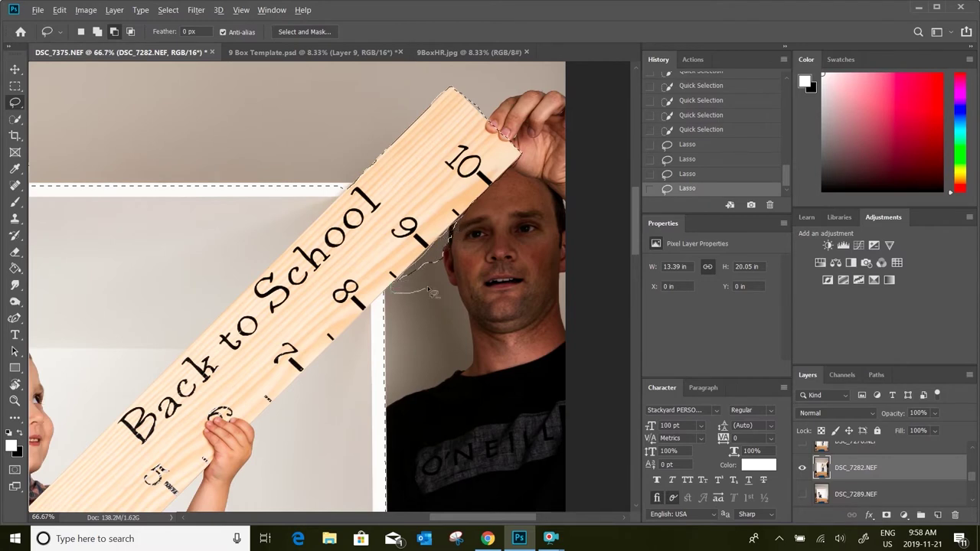
{"action": "left_click_drag", "start_coordinate": [482, 222], "coordinate": [476, 226]}
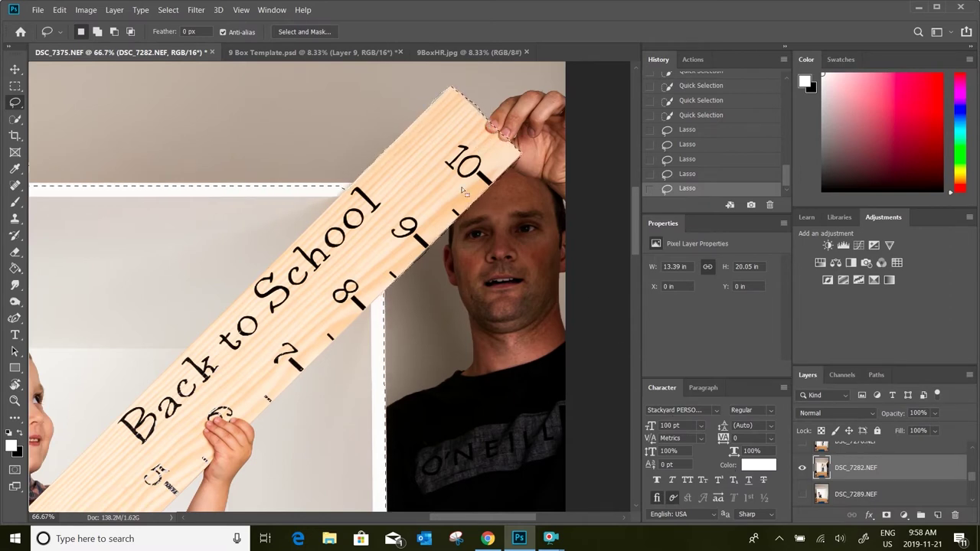
- Bring the cut-out ruler photo into the 9 Box Template and hide the old middle-left photo, Layer 3
{"action": "left_click", "coordinate": [15, 71]}
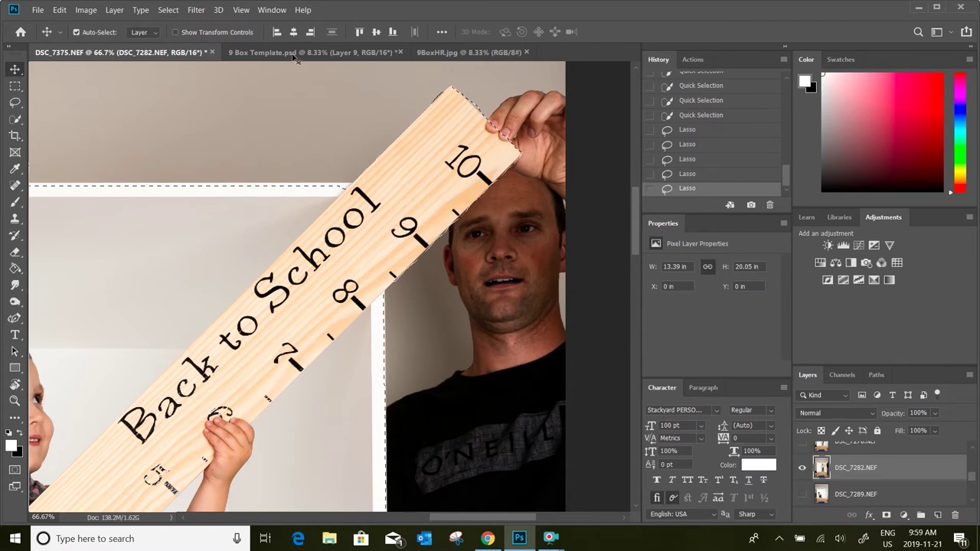
{"action": "left_click_drag", "start_coordinate": [294, 58], "coordinate": [342, 421]}
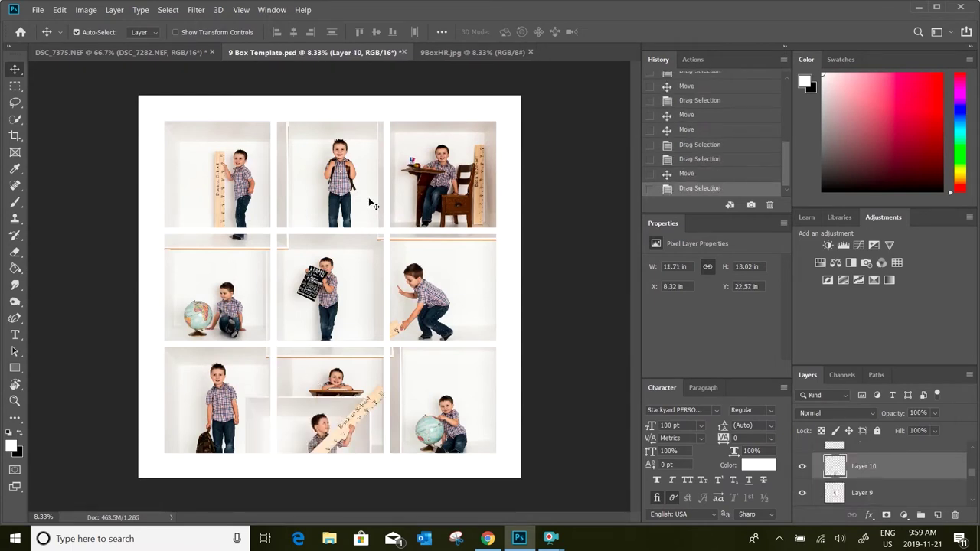
{"action": "left_click", "coordinate": [244, 300]}
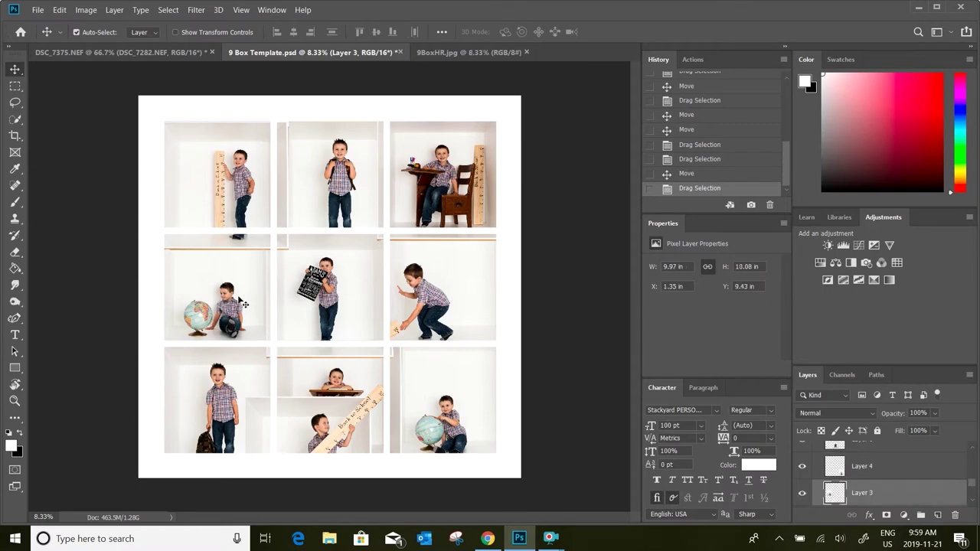
{"action": "left_click", "coordinate": [804, 494]}
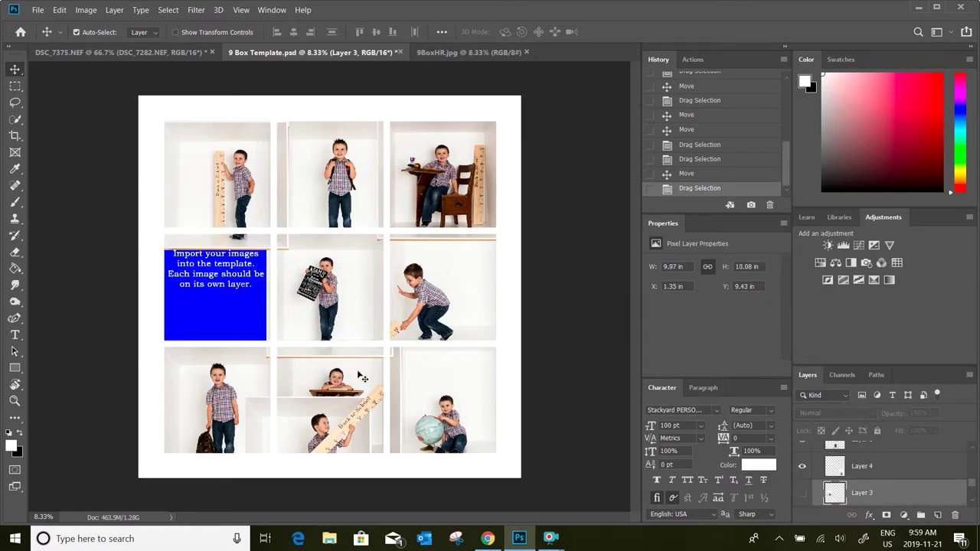
- Place the boy-at-desk photo in the middle-left square and the ruler photo in the bottom-middle square
{"action": "left_click_drag", "start_coordinate": [362, 377], "coordinate": [239, 271]}
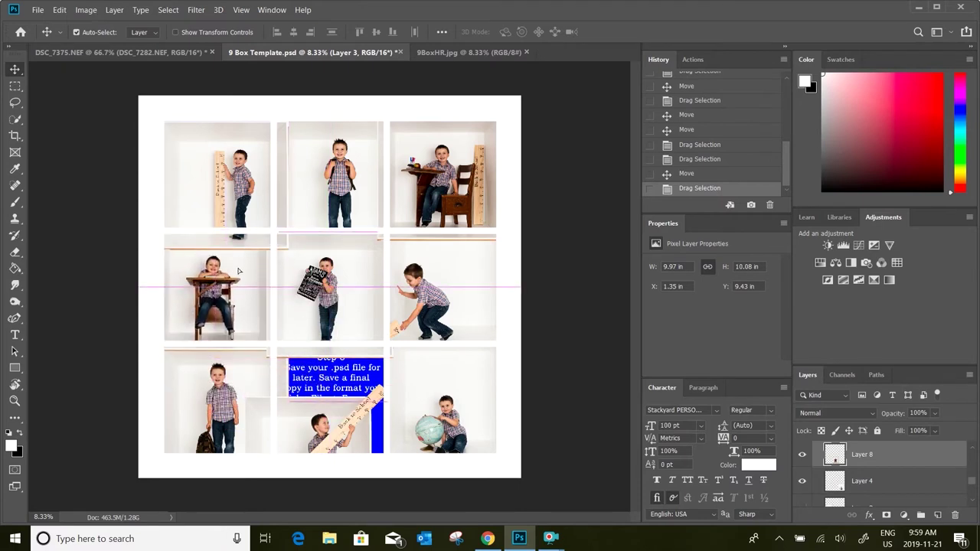
{"action": "left_click_drag", "start_coordinate": [337, 426], "coordinate": [369, 372]}
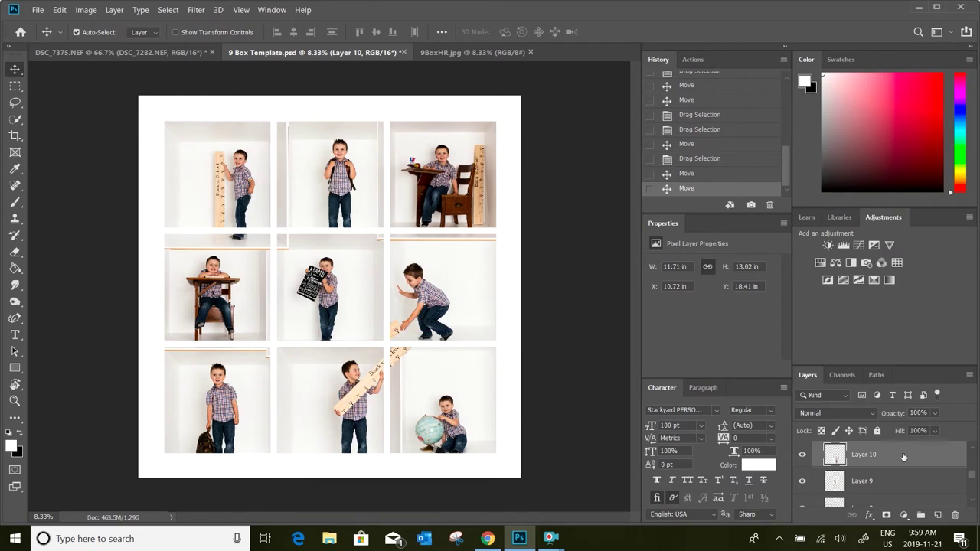
{"action": "scroll", "coordinate": [904, 459], "scroll_direction": "down", "scroll_amount": 5}
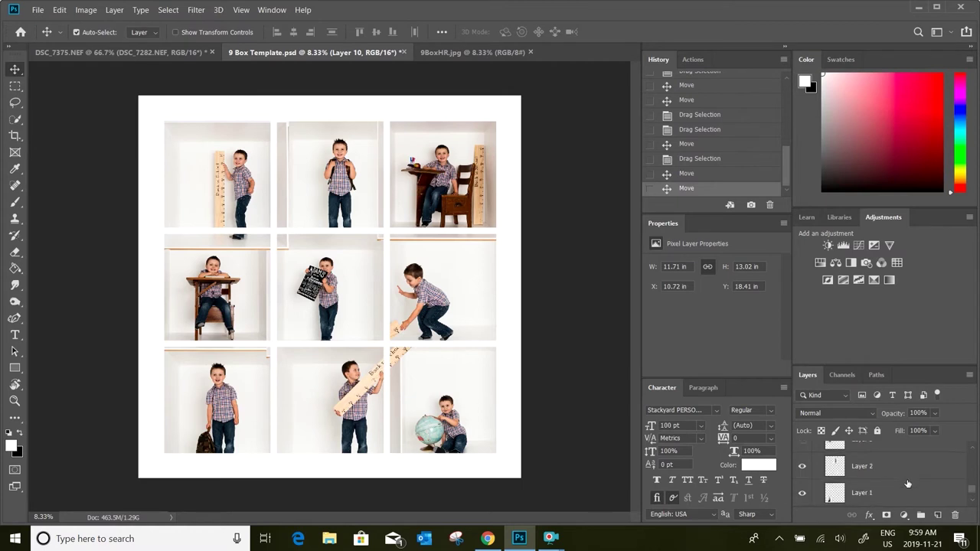
{"action": "scroll", "coordinate": [908, 484], "scroll_direction": "down", "scroll_amount": 3}
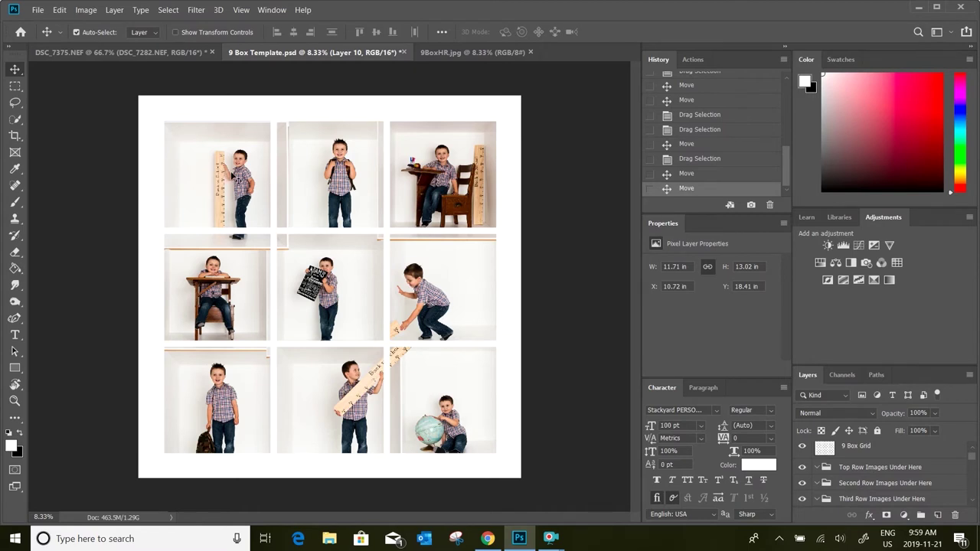
- Move Layer 5 into the Top Row images group and Layer 2 into its row group
{"action": "left_click", "coordinate": [234, 176]}
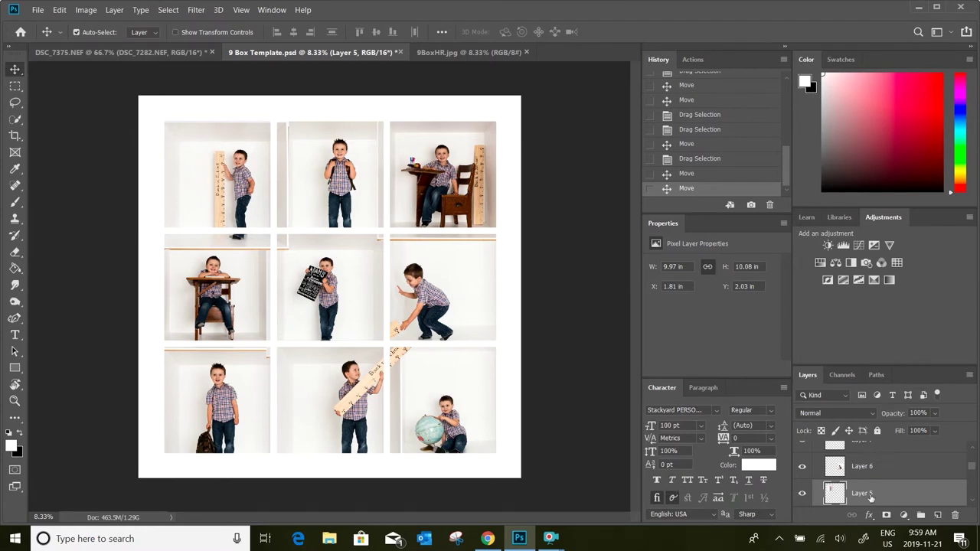
{"action": "left_click_drag", "start_coordinate": [870, 497], "coordinate": [861, 451]}
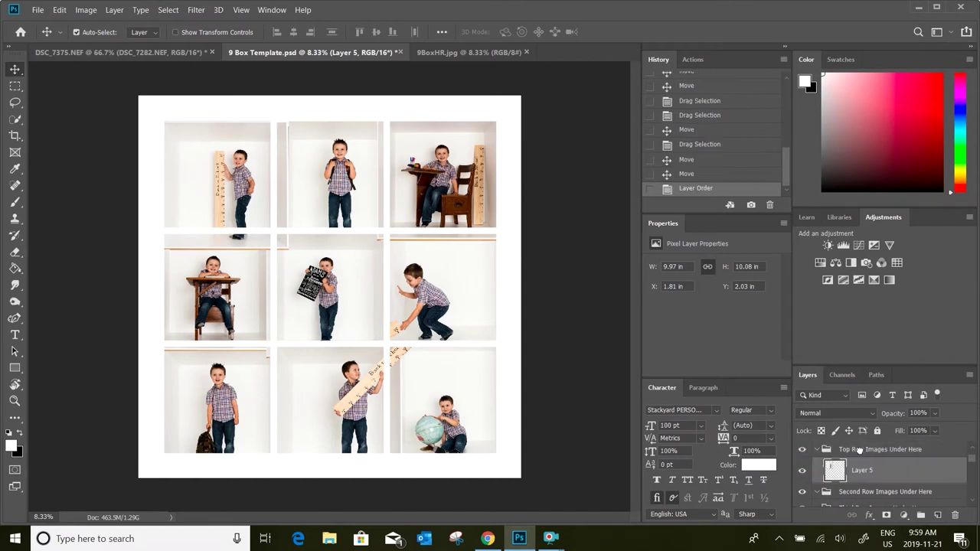
{"action": "left_click", "coordinate": [383, 190]}
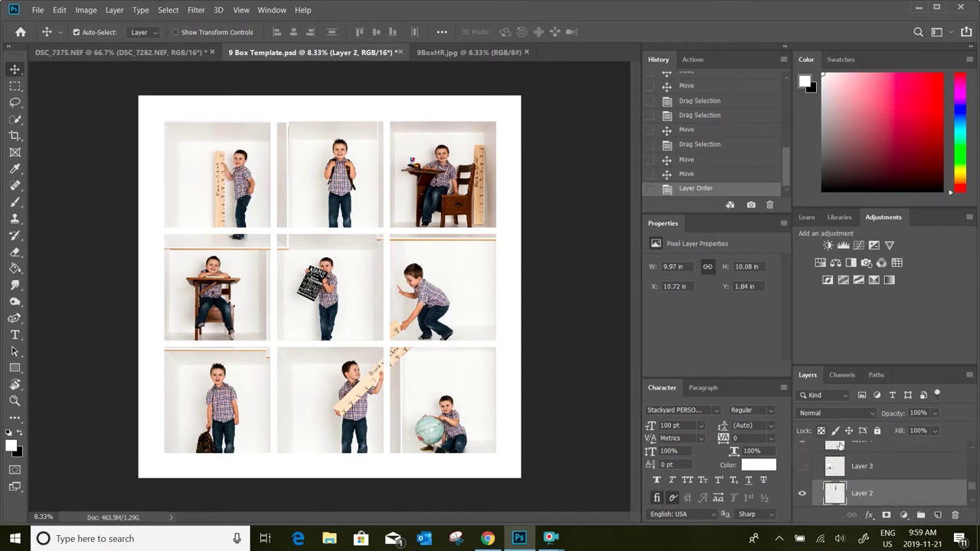
{"action": "left_click_drag", "start_coordinate": [835, 456], "coordinate": [870, 486]}
{"action": "scroll", "coordinate": [871, 487], "scroll_direction": "up", "scroll_amount": 1}
{"action": "scroll", "coordinate": [887, 493], "scroll_direction": "down", "scroll_amount": 3}
{"action": "scroll", "coordinate": [888, 490], "scroll_direction": "down", "scroll_amount": 3}
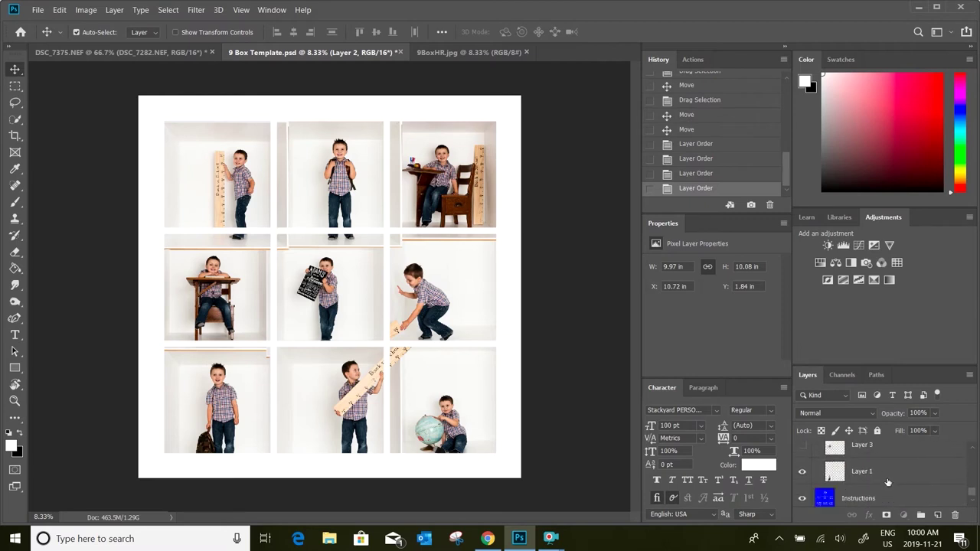
{"action": "scroll", "coordinate": [873, 467], "scroll_direction": "up", "scroll_amount": 3}
- Sort Layers 7, 8 and 9 into their row groups, placing Layer 8 above Layer 9
{"action": "left_click", "coordinate": [869, 458]}
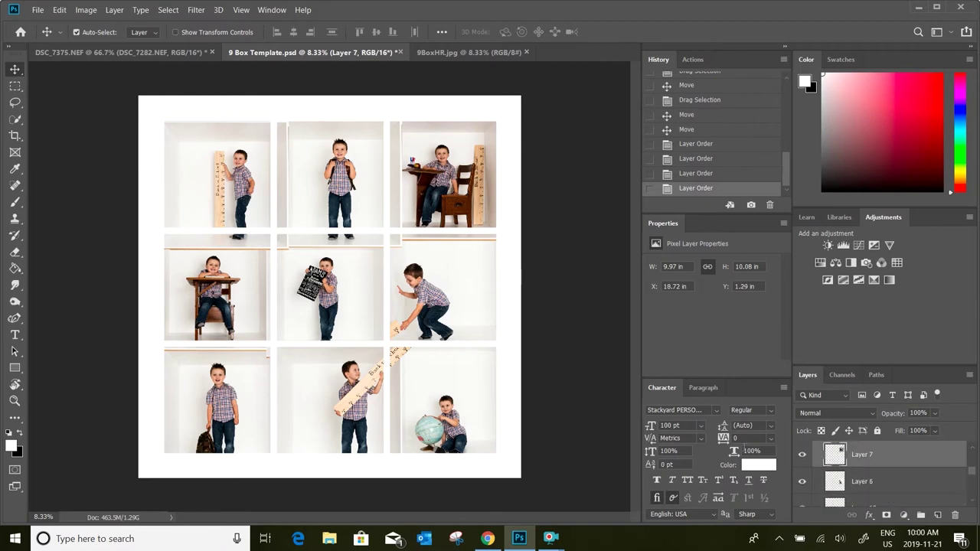
{"action": "left_click_drag", "start_coordinate": [867, 460], "coordinate": [855, 468]}
{"action": "left_click", "coordinate": [229, 309]}
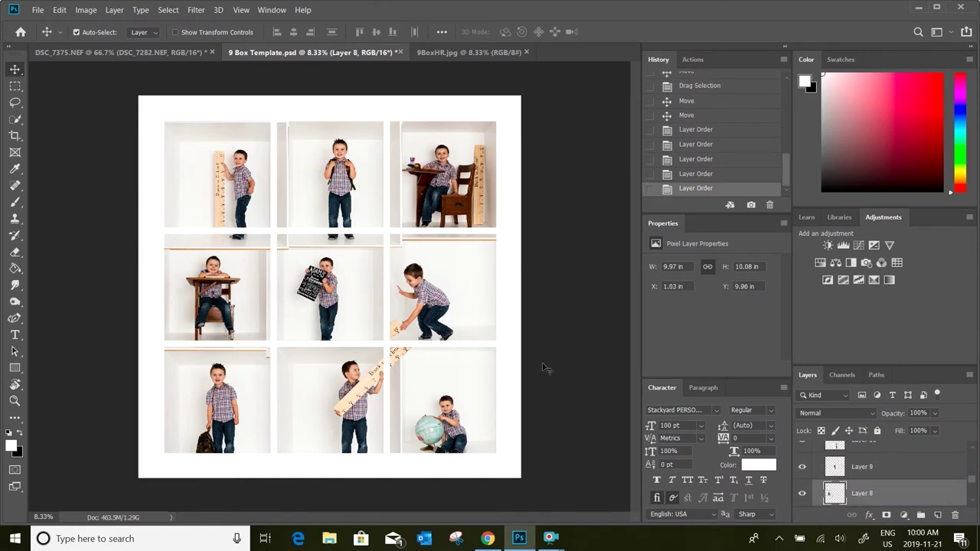
{"action": "mouse_move", "coordinate": [871, 496]}
{"action": "left_mouse_down"}
{"action": "mouse_move", "coordinate": [863, 444]}
{"action": "mouse_move", "coordinate": [857, 479]}
{"action": "mouse_move", "coordinate": [856, 468]}
{"action": "mouse_move", "coordinate": [877, 472]}
{"action": "mouse_move", "coordinate": [877, 484]}
{"action": "left_mouse_up"}
{"action": "left_click", "coordinate": [349, 298]}
{"action": "left_click", "coordinate": [876, 465]}
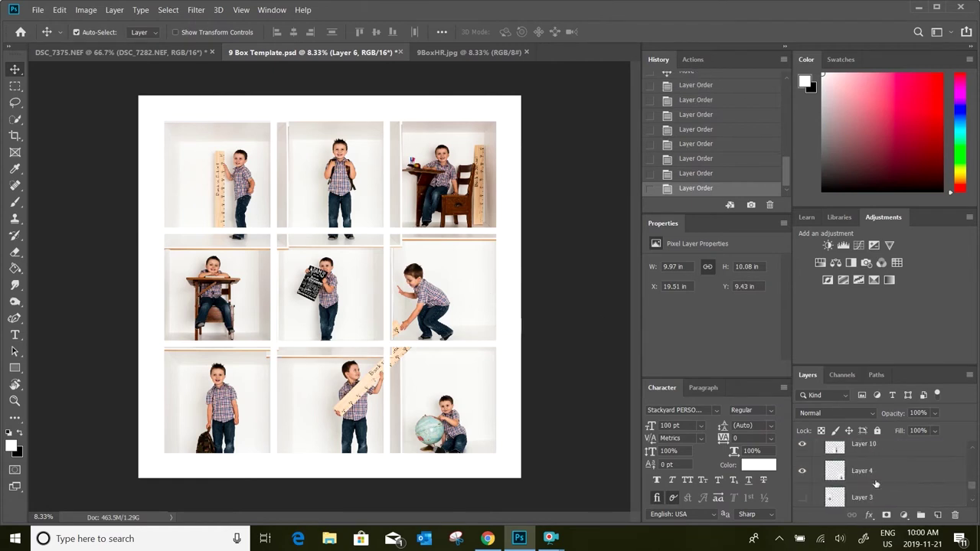
- Select Layers 10 and 4 for the third row, then bring up Layer 3's context menu
{"action": "scroll", "coordinate": [869, 454], "scroll_direction": "up", "scroll_amount": 1}
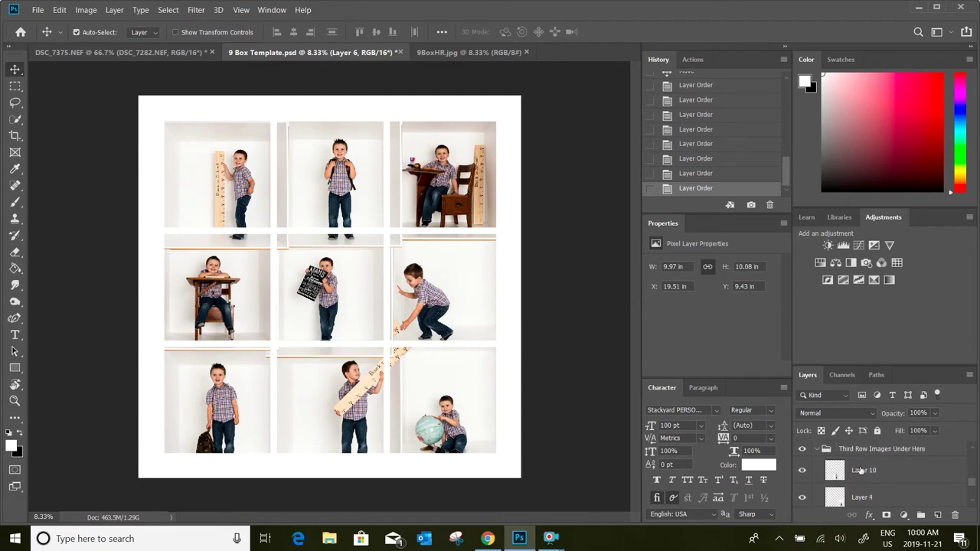
{"action": "left_click", "coordinate": [863, 473]}
{"action": "scroll", "coordinate": [865, 480], "scroll_direction": "down", "scroll_amount": 1}
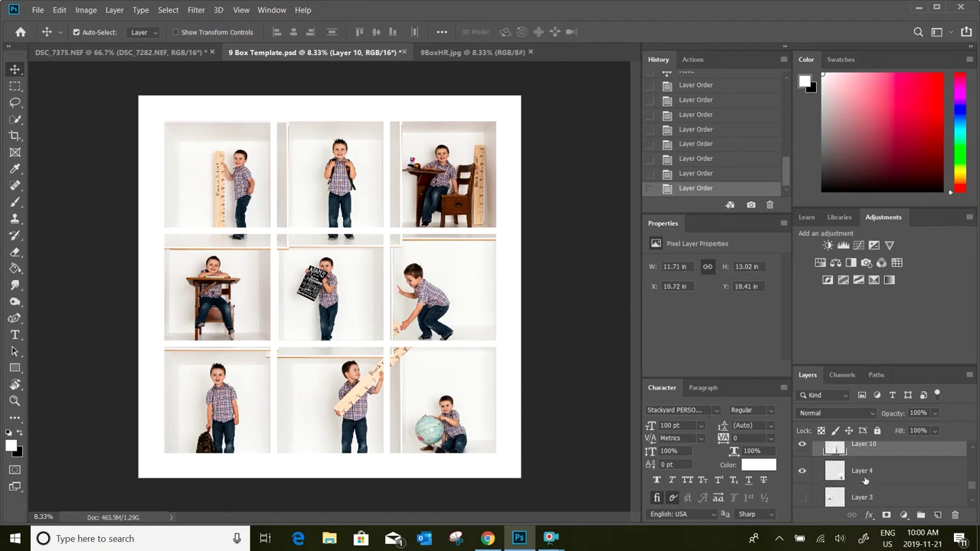
{"action": "left_click", "coordinate": [868, 482], "text": "shift"}
{"action": "scroll", "coordinate": [868, 490], "scroll_direction": "down", "scroll_amount": 1}
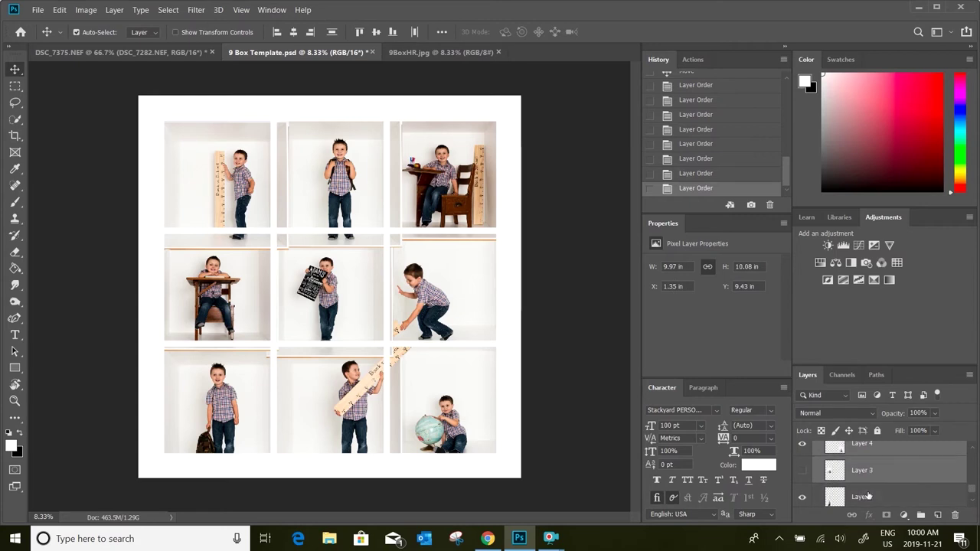
{"action": "left_click", "coordinate": [868, 496], "text": "shift"}
{"action": "scroll", "coordinate": [868, 483], "scroll_direction": "up", "scroll_amount": 2}
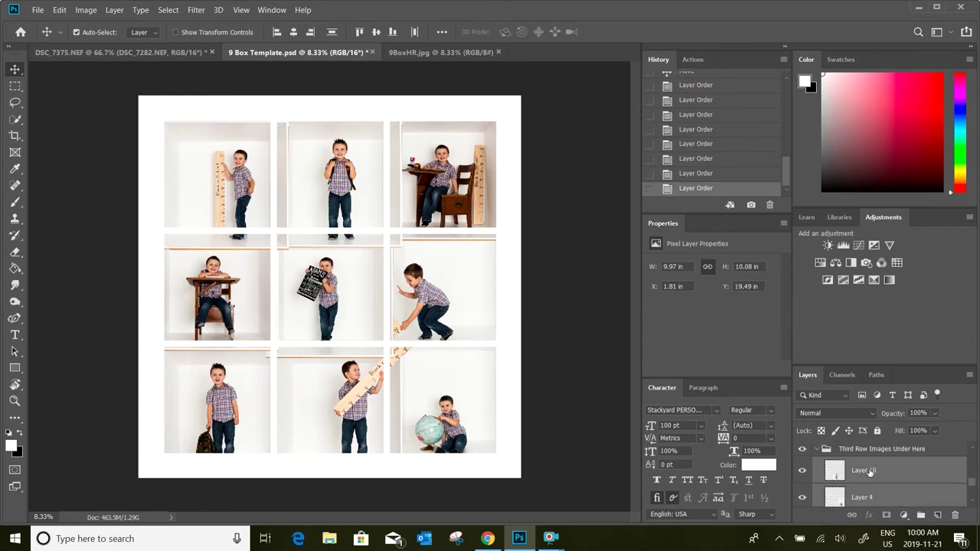
{"action": "scroll", "coordinate": [869, 472], "scroll_direction": "down", "scroll_amount": 1}
{"action": "scroll", "coordinate": [858, 463], "scroll_direction": "up", "scroll_amount": 1}
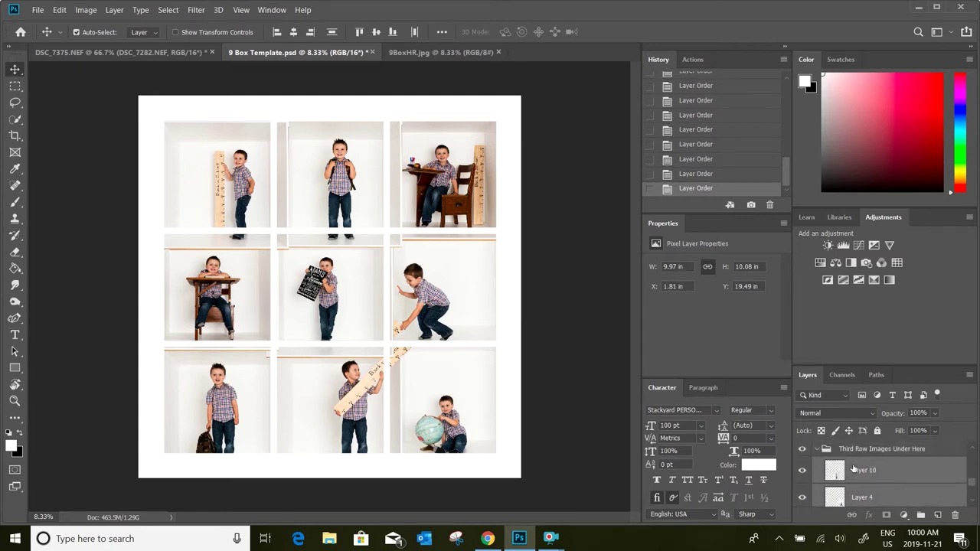
{"action": "scroll", "coordinate": [870, 473], "scroll_direction": "down", "scroll_amount": 1}
{"action": "scroll", "coordinate": [874, 451], "scroll_direction": "up", "scroll_amount": 1}
{"action": "scroll", "coordinate": [862, 471], "scroll_direction": "down", "scroll_amount": 2}
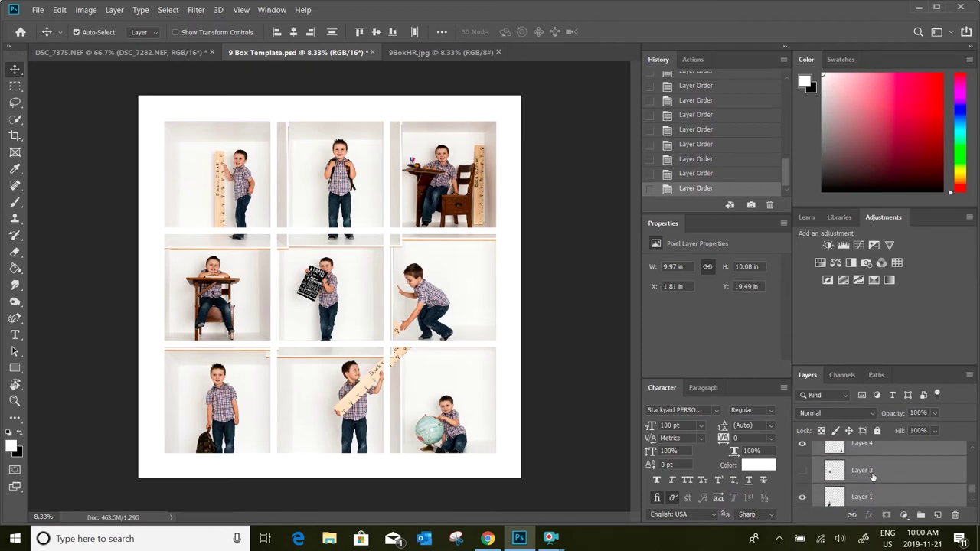
{"action": "scroll", "coordinate": [870, 475], "scroll_direction": "up", "scroll_amount": 1}
{"action": "left_click", "coordinate": [873, 470]}
{"action": "right_click", "coordinate": [873, 469]}
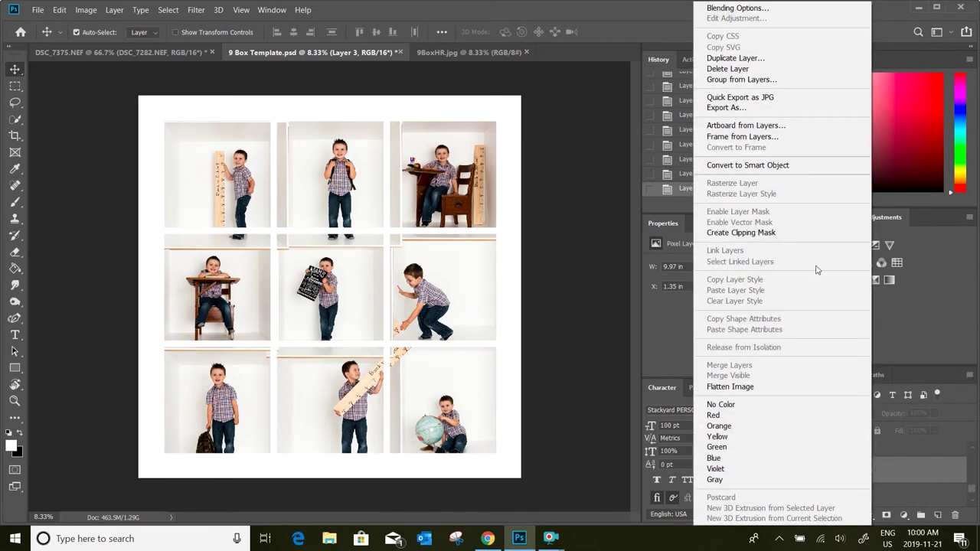
- Delete the unused Layer 3 and confirm the deletion with Yes
{"action": "left_click", "coordinate": [745, 69]}
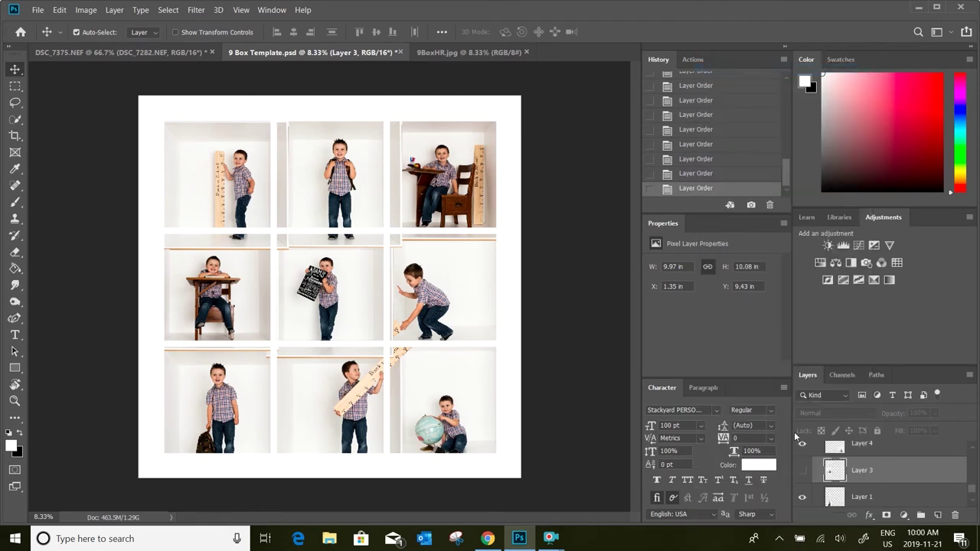
{"action": "left_click", "coordinate": [454, 215]}
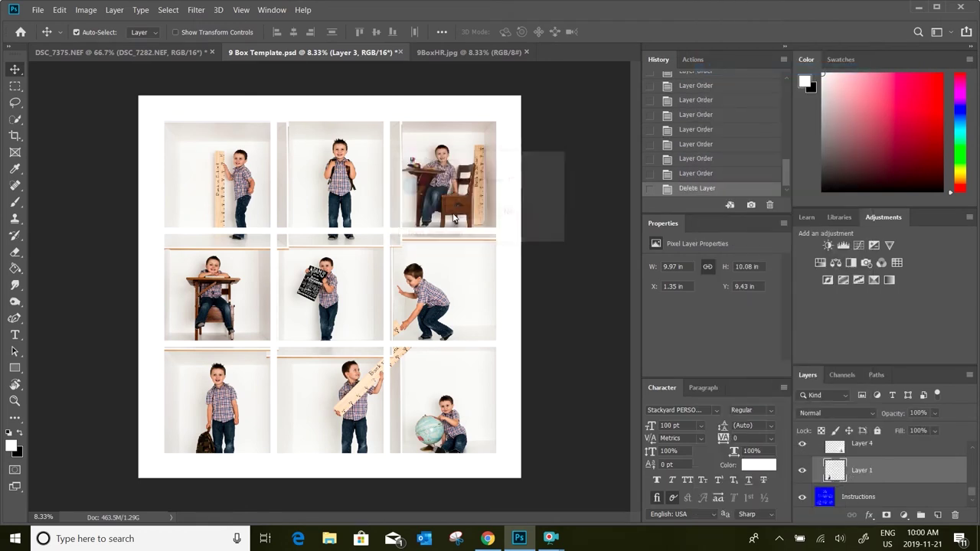
{"action": "scroll", "coordinate": [925, 460], "scroll_direction": "up", "scroll_amount": 3}
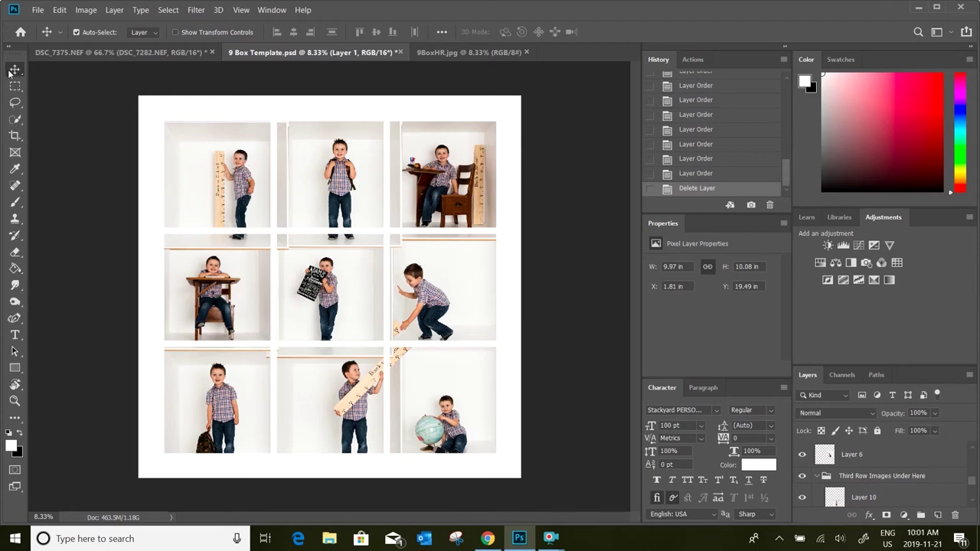
- Nudge the Layer 5 ruler photo to X 1.95 in, Y 1.92 in inside the top-left box
{"action": "left_click", "coordinate": [215, 176]}
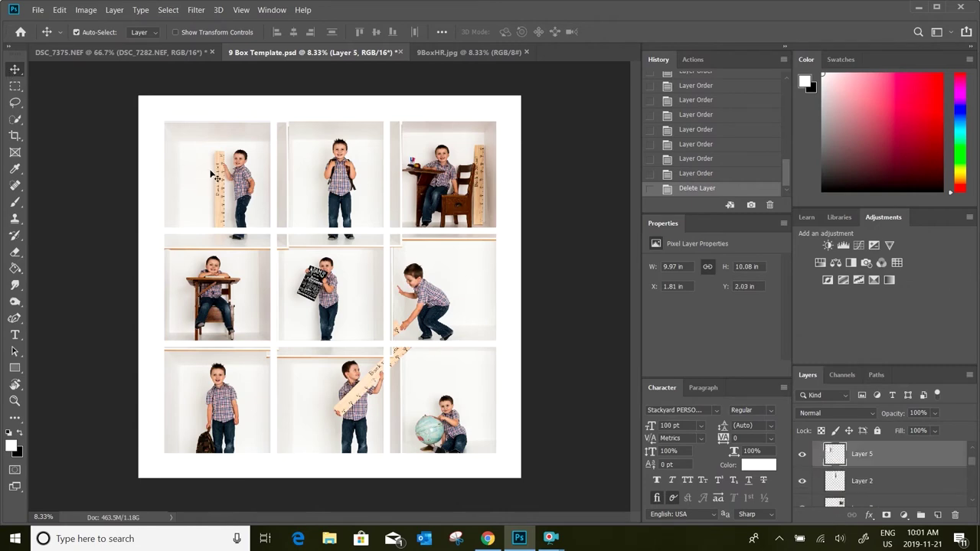
{"action": "key", "text": "ctrl+plus"}
{"action": "key", "text": "ctrl+plus"}
{"action": "key", "text": "ctrl+plus"}
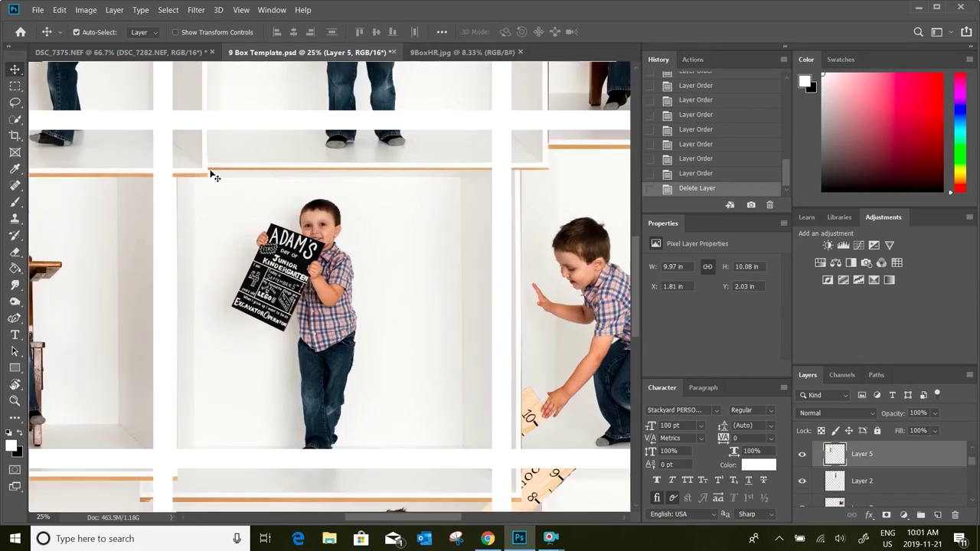
{"action": "scroll", "coordinate": [637, 299], "scroll_direction": "up", "scroll_amount": 5}
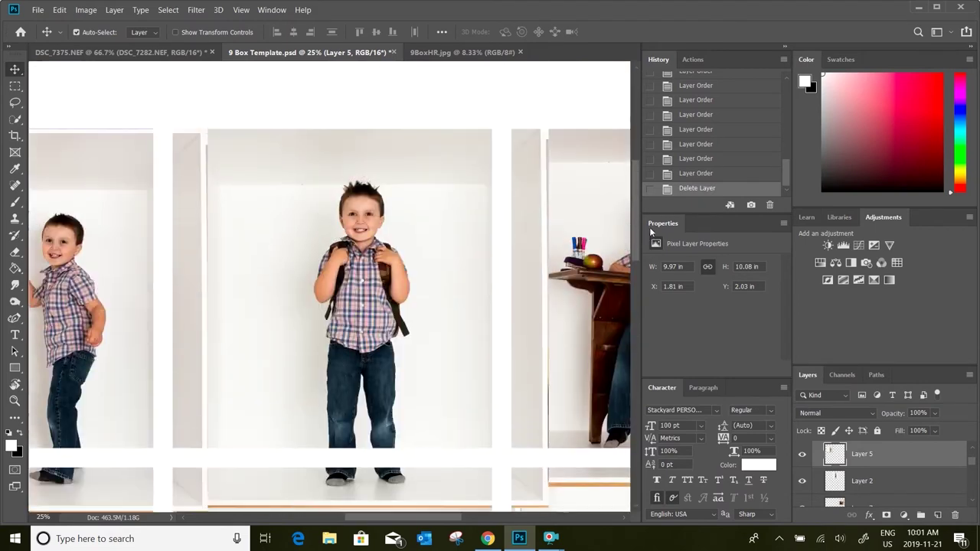
{"action": "left_click_drag", "start_coordinate": [442, 521], "coordinate": [381, 520]}
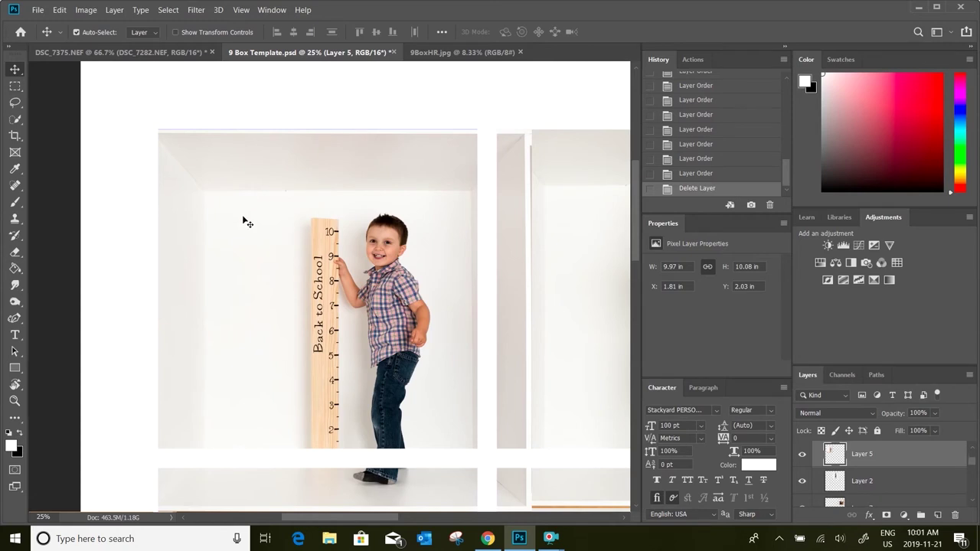
{"action": "left_click_drag", "start_coordinate": [243, 217], "coordinate": [245, 216]}
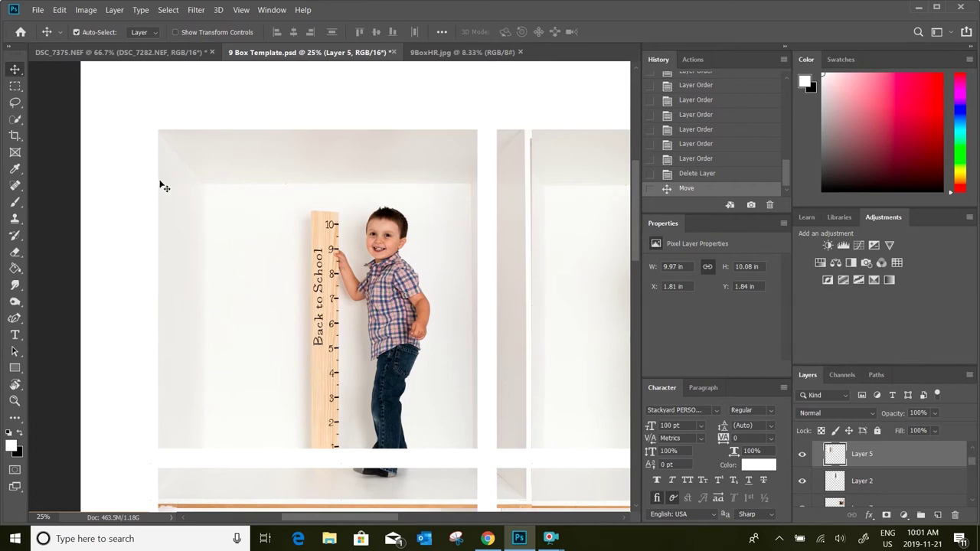
{"action": "key", "text": "Right"}
{"action": "key", "text": "Right"}
{"action": "key", "text": "Right"}
{"action": "key", "text": "Right"}
{"action": "key", "text": "Right"}
{"action": "key", "text": "Right"}
{"action": "key", "text": "Right"}
{"action": "key", "text": "Right"}
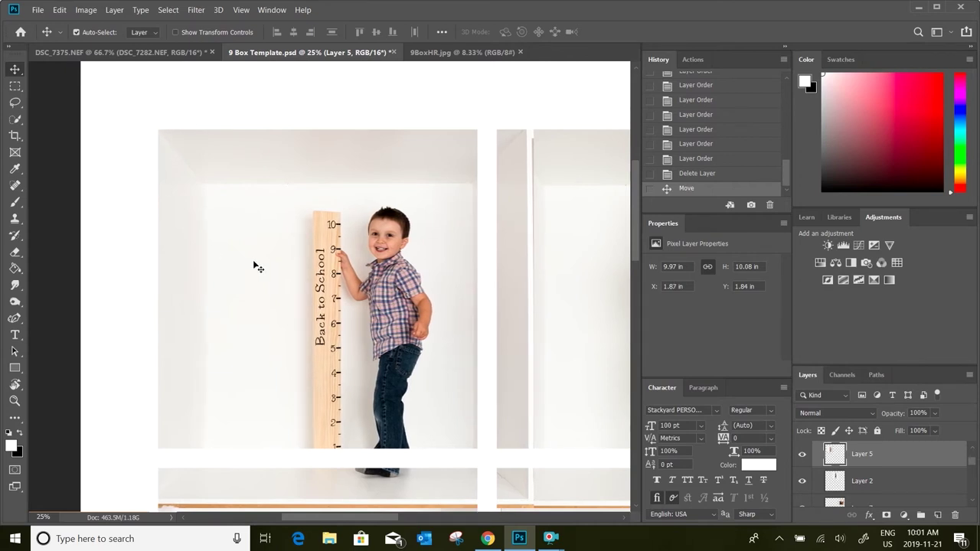
{"action": "key", "text": "Right"}
{"action": "key", "text": "Right"}
{"action": "key", "text": "Right"}
{"action": "key", "text": "Right"}
{"action": "key", "text": "Right"}
{"action": "key", "text": "Right"}
{"action": "key", "text": "Right"}
{"action": "key", "text": "Right"}
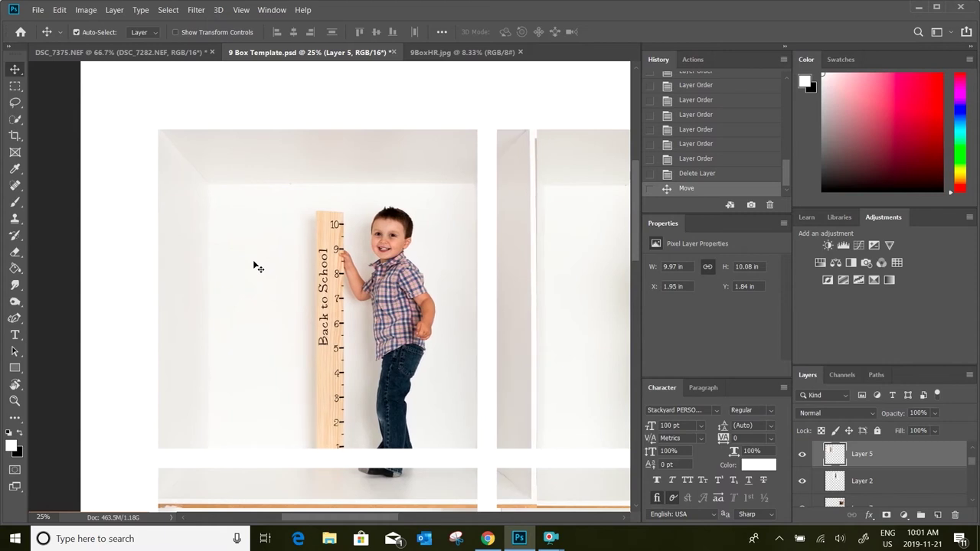
{"action": "key", "text": "Left"}
{"action": "key", "text": "Left"}
{"action": "key", "text": "Down"}
{"action": "key", "text": "Down"}
{"action": "key", "text": "Down"}
{"action": "key", "text": "Down"}
{"action": "key", "text": "Down"}
{"action": "key", "text": "Down"}
{"action": "key", "text": "Down"}
{"action": "key", "text": "Down"}
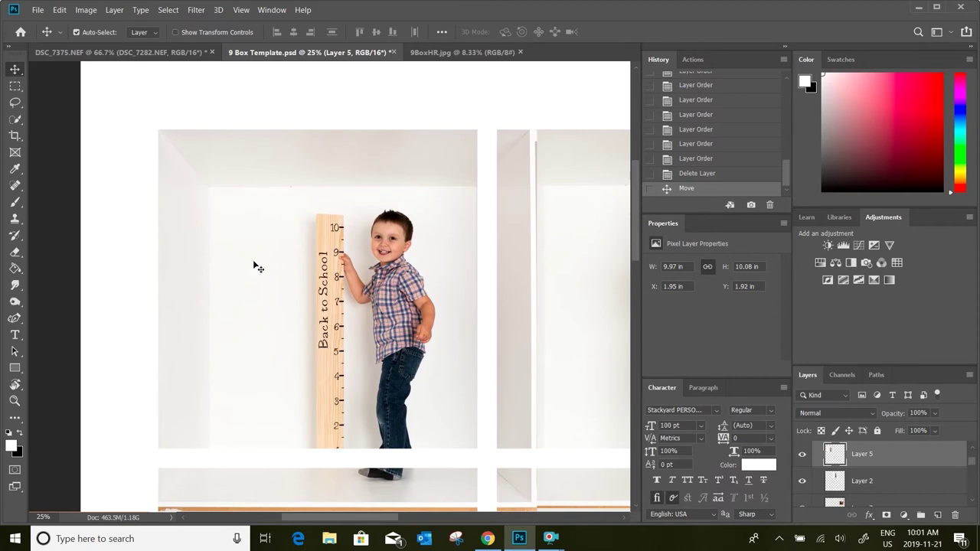
{"action": "scroll", "coordinate": [350, 383], "scroll_direction": "down", "scroll_amount": 1}
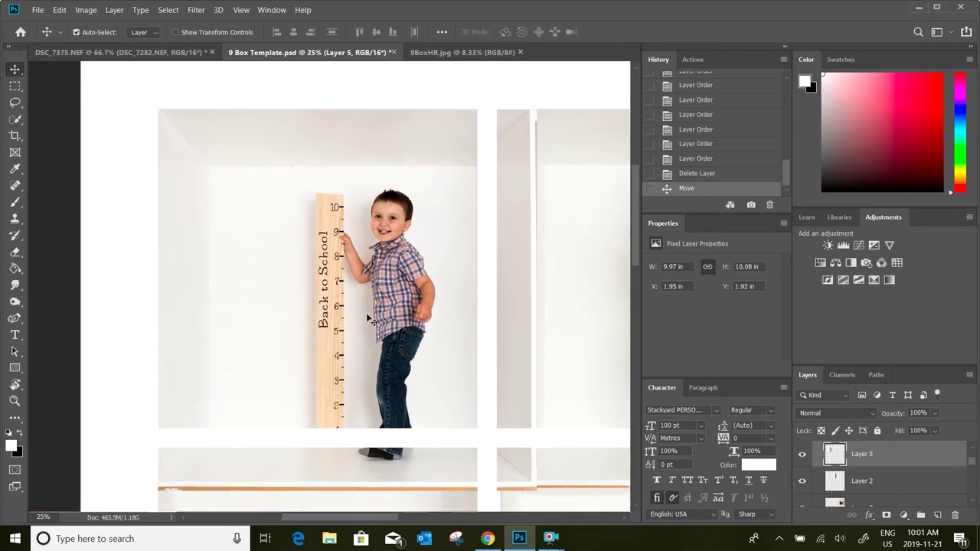
- Scale the Layer 5 ruler photo down to 85.63% with Edit > Transform > Scale and commit it
{"action": "left_click", "coordinate": [60, 10]}
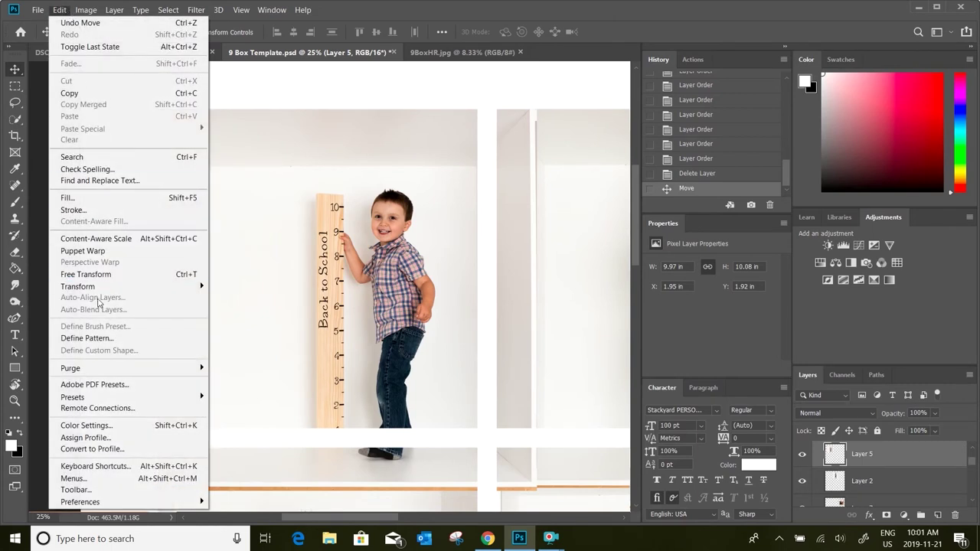
{"action": "mouse_move", "coordinate": [98, 291]}
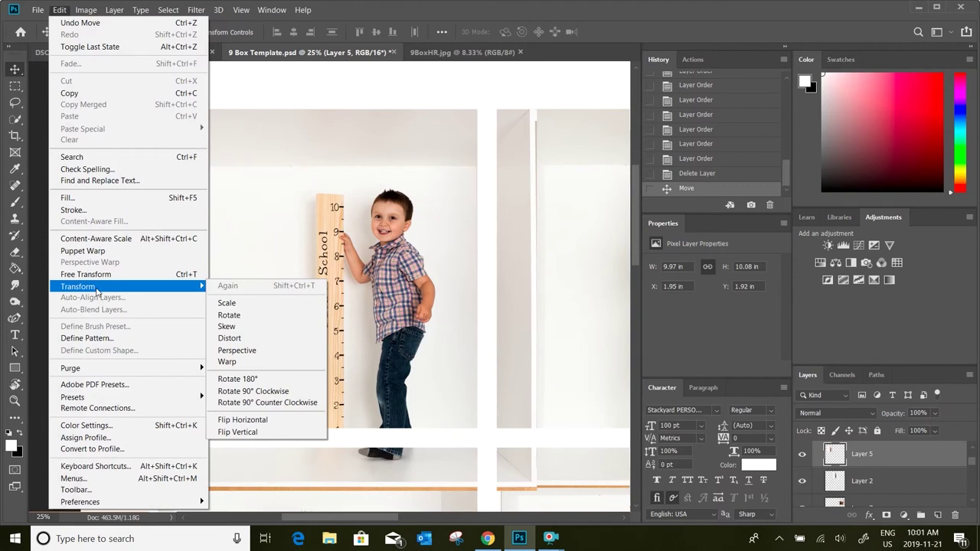
{"action": "left_click", "coordinate": [268, 306]}
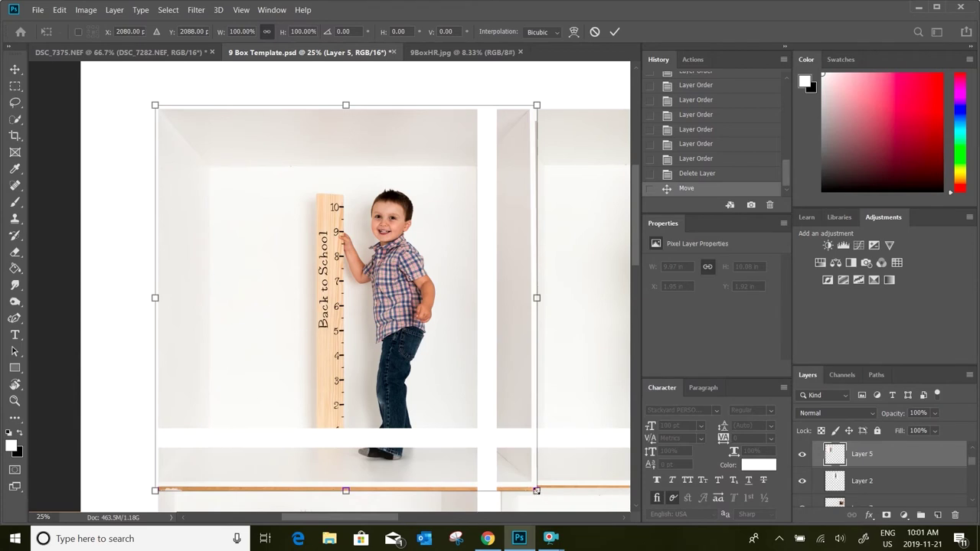
{"action": "left_click_drag", "start_coordinate": [537, 491], "coordinate": [484, 434]}
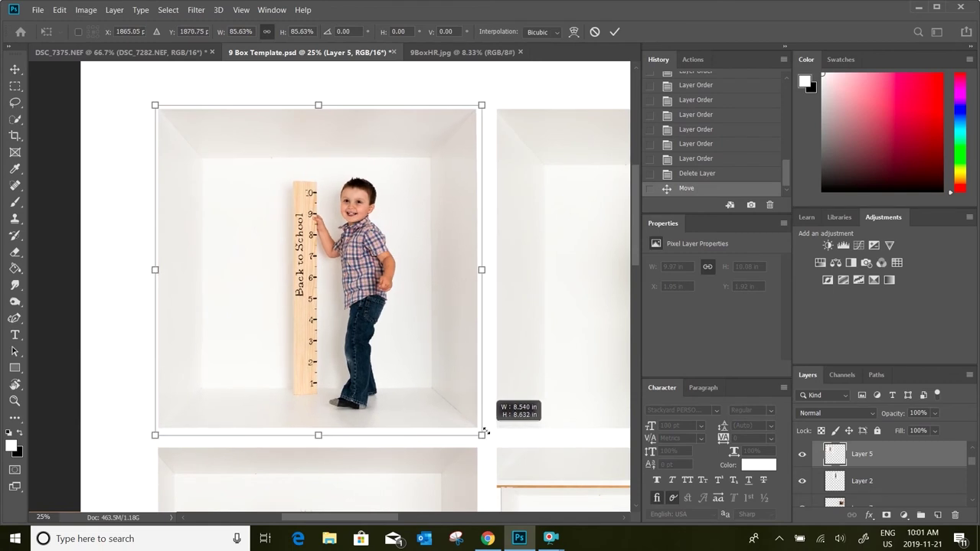
{"action": "left_click_drag", "start_coordinate": [484, 433], "coordinate": [484, 433]}
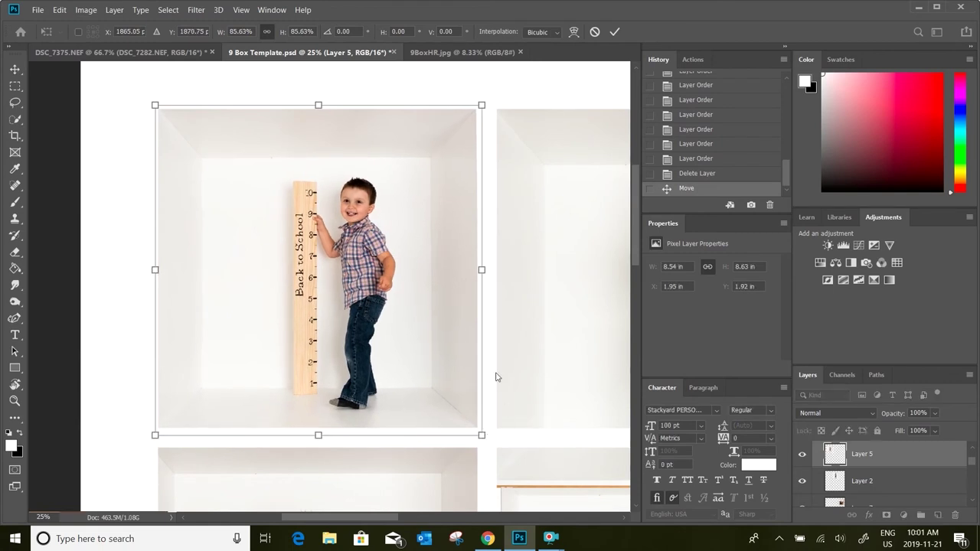
{"action": "key", "text": "Return"}
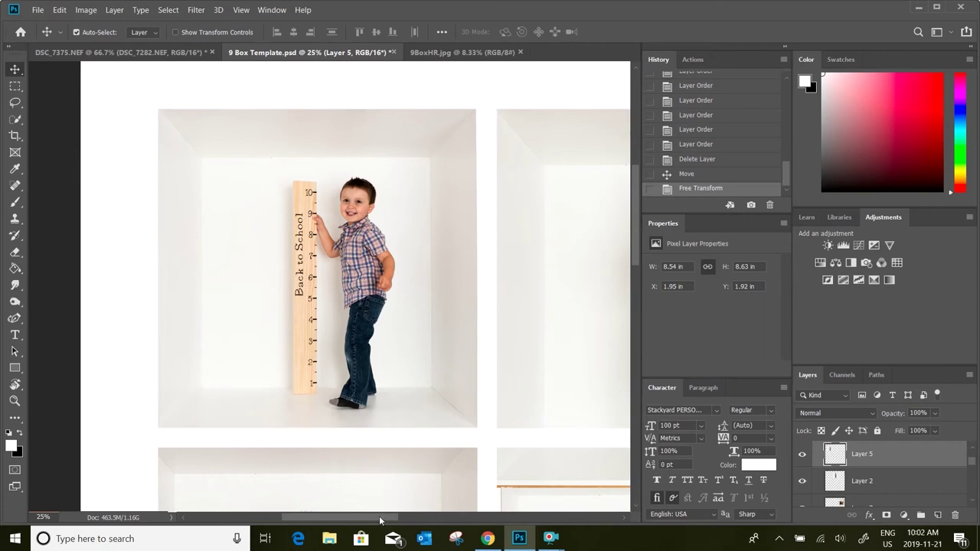
- Nudge the Layer 2 backpack-boy photo into place and scale it to 85.62% in the top-middle box
{"action": "left_click_drag", "start_coordinate": [379, 519], "coordinate": [446, 518]}
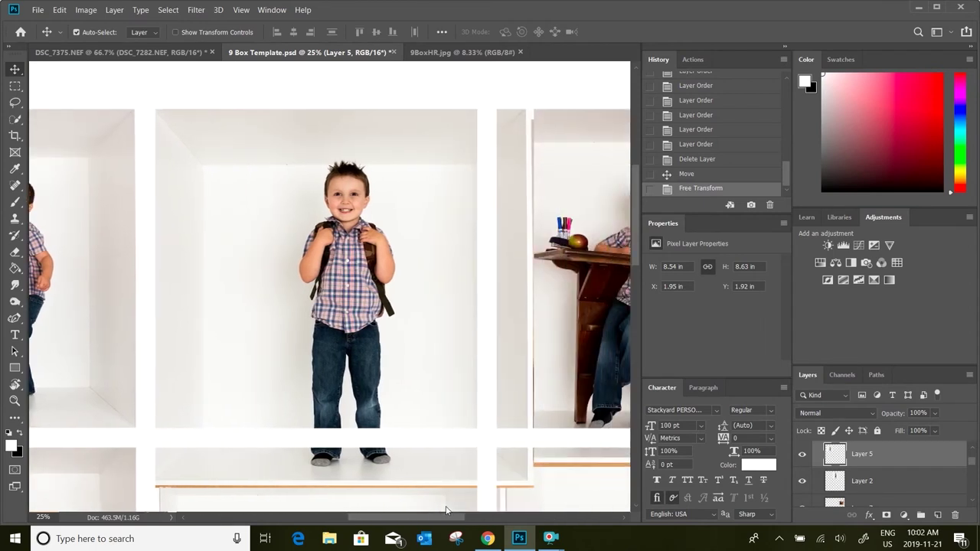
{"action": "left_click", "coordinate": [286, 207]}
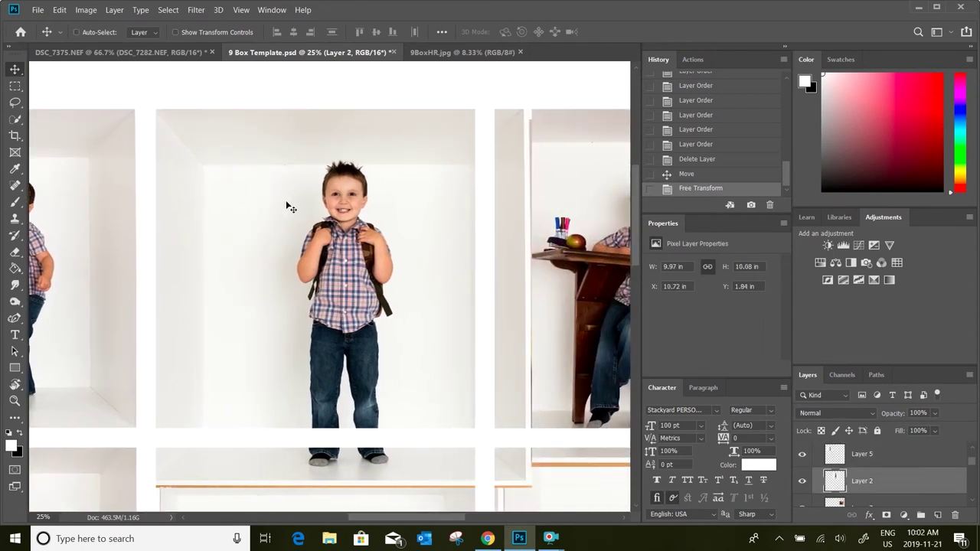
{"action": "key", "text": "ctrl+t"}
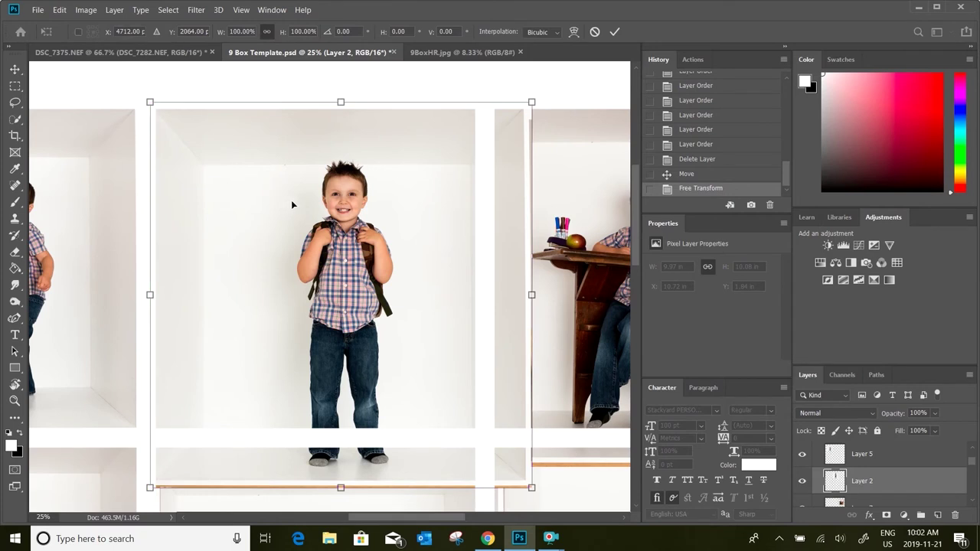
{"action": "key", "text": "Right"}
{"action": "key", "text": "Right"}
{"action": "key", "text": "Right"}
{"action": "key", "text": "Right"}
{"action": "key", "text": "Right"}
{"action": "key", "text": "Right"}
{"action": "key", "text": "Right"}
{"action": "key", "text": "Right"}
{"action": "key", "text": "Right"}
{"action": "key", "text": "Right"}
{"action": "key", "text": "Right"}
{"action": "key", "text": "Right"}
{"action": "key", "text": "Right"}
{"action": "key", "text": "Right"}
{"action": "key", "text": "Right"}
{"action": "key", "text": "Right"}
{"action": "key", "text": "Right"}
{"action": "key", "text": "Right"}
{"action": "key", "text": "Right"}
{"action": "key", "text": "Right"}
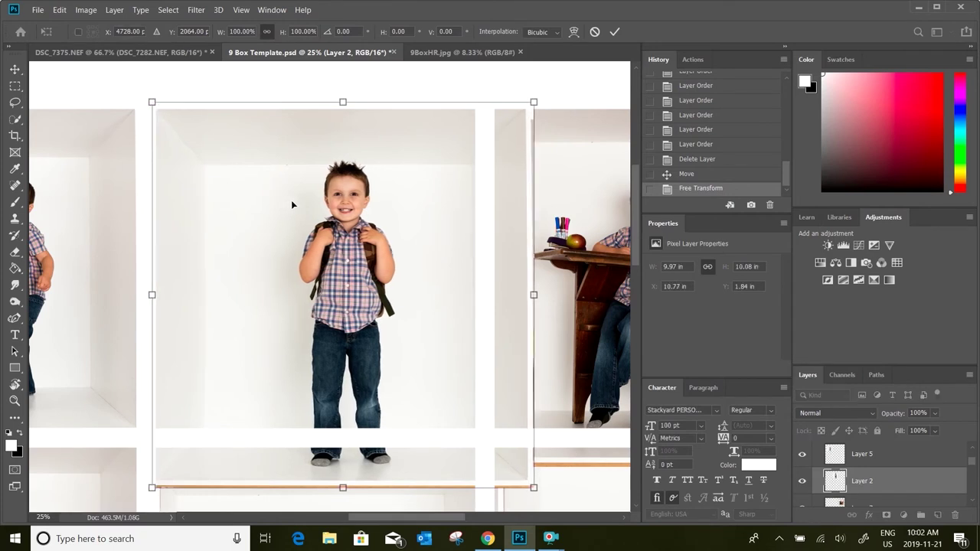
{"action": "key", "text": "Right"}
{"action": "key", "text": "Right"}
{"action": "key", "text": "Right"}
{"action": "key", "text": "Right"}
{"action": "key", "text": "Down"}
{"action": "key", "text": "Down"}
{"action": "key", "text": "Down"}
{"action": "key", "text": "Down"}
{"action": "key", "text": "Down"}
{"action": "key", "text": "Down"}
{"action": "key", "text": "Down"}
{"action": "key", "text": "Down"}
{"action": "key", "text": "Down"}
{"action": "key", "text": "Down"}
{"action": "key", "text": "Down"}
{"action": "key", "text": "Down"}
{"action": "key", "text": "Down"}
{"action": "key", "text": "Down"}
{"action": "key", "text": "Down"}
{"action": "key", "text": "Down"}
{"action": "key", "text": "Down"}
{"action": "key", "text": "Down"}
{"action": "key", "text": "Down"}
{"action": "key", "text": "Down"}
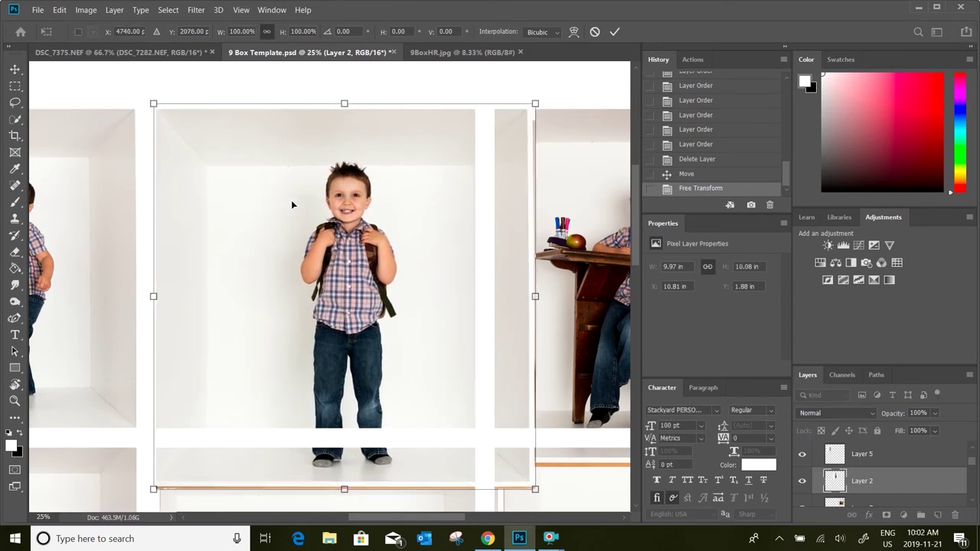
{"action": "key", "text": "Up"}
{"action": "key", "text": "Up"}
{"action": "key", "text": "Up"}
{"action": "key", "text": "Up"}
{"action": "key", "text": "Up"}
{"action": "key", "text": "Up"}
{"action": "key", "text": "Up"}
{"action": "key", "text": "Up"}
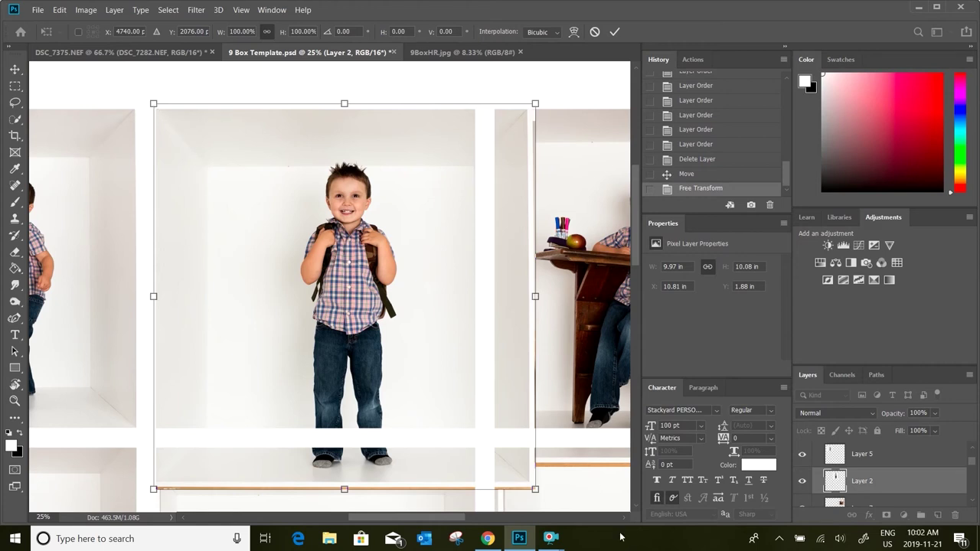
{"action": "left_click_drag", "start_coordinate": [535, 488], "coordinate": [491, 423]}
{"action": "key", "text": "Return"}
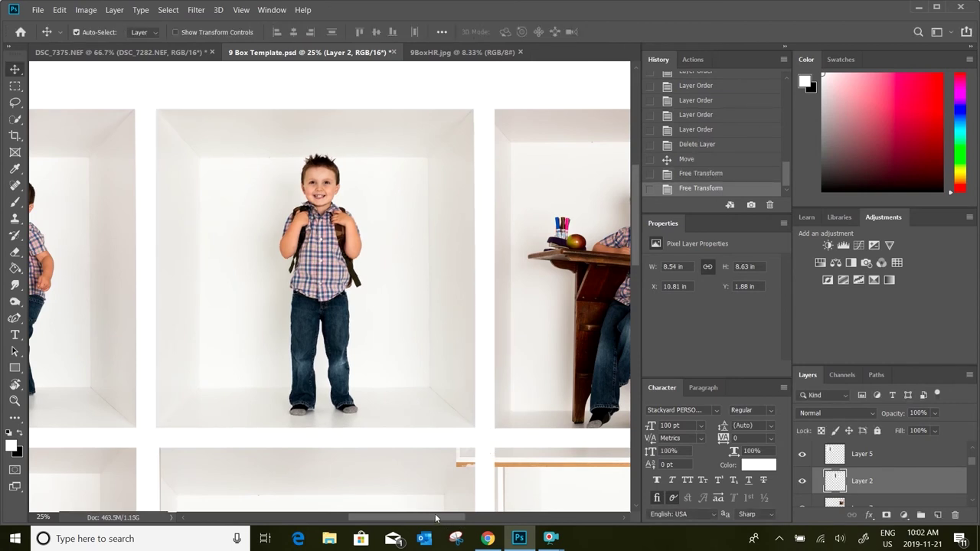
- Scale the Layer 7 desk-and-chair photo to 85.90% and shift it right to X 19.64 in
{"action": "left_click_drag", "start_coordinate": [435, 514], "coordinate": [511, 512]}
{"action": "left_click", "coordinate": [302, 290]}
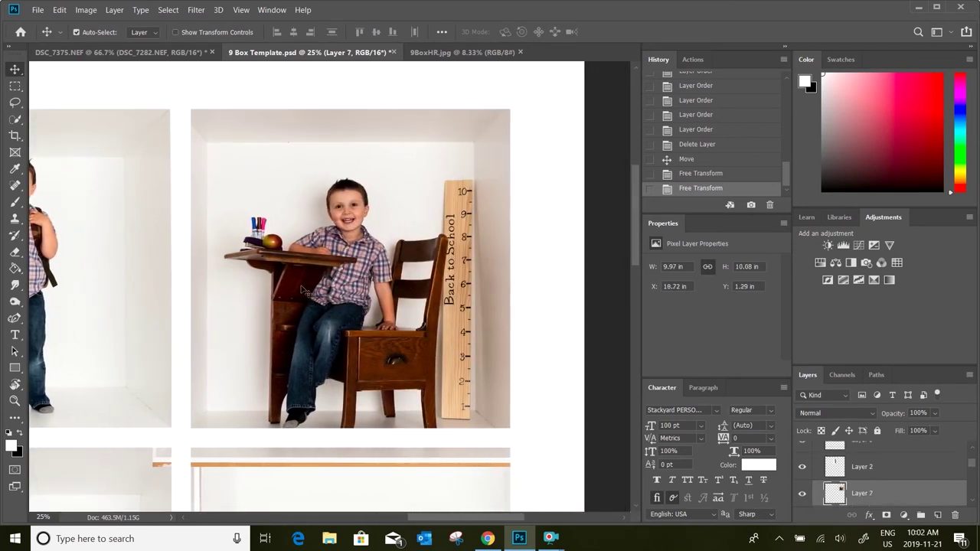
{"action": "key", "text": "ctrl+t"}
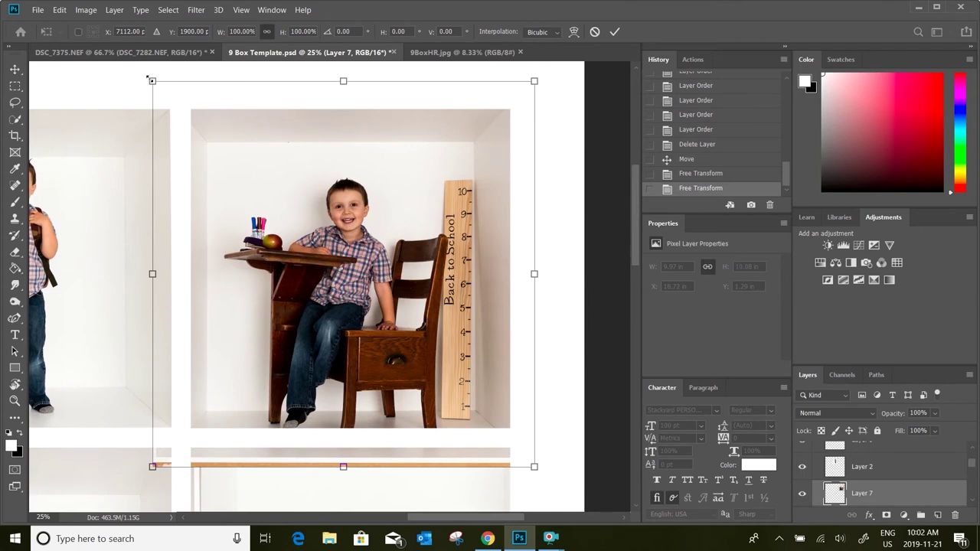
{"action": "left_click_drag", "start_coordinate": [149, 78], "coordinate": [180, 103]}
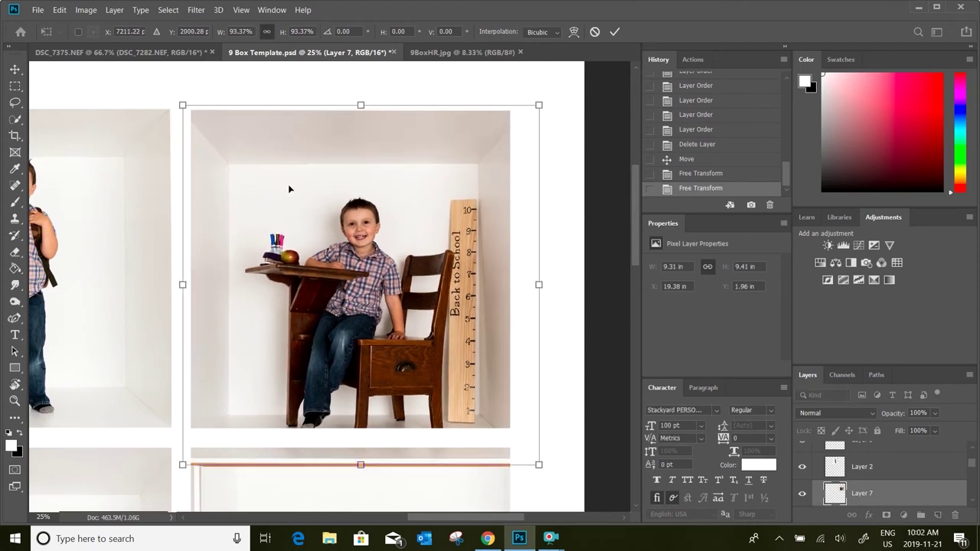
{"action": "left_click_drag", "start_coordinate": [289, 188], "coordinate": [295, 186]}
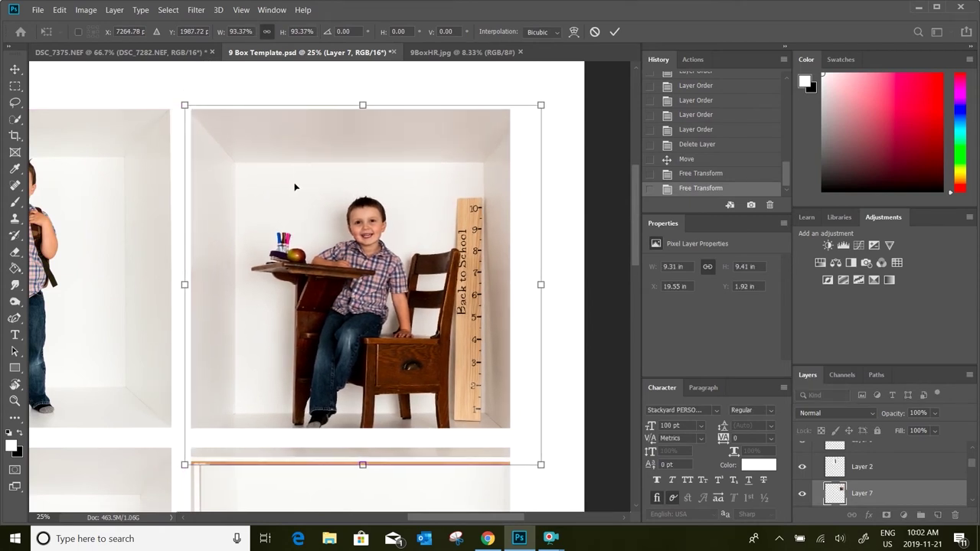
{"action": "key", "text": "shift+Right"}
{"action": "key", "text": "shift+Right"}
{"action": "key", "text": "Right"}
{"action": "key", "text": "Right"}
{"action": "key", "text": "Right"}
{"action": "key", "text": "Right"}
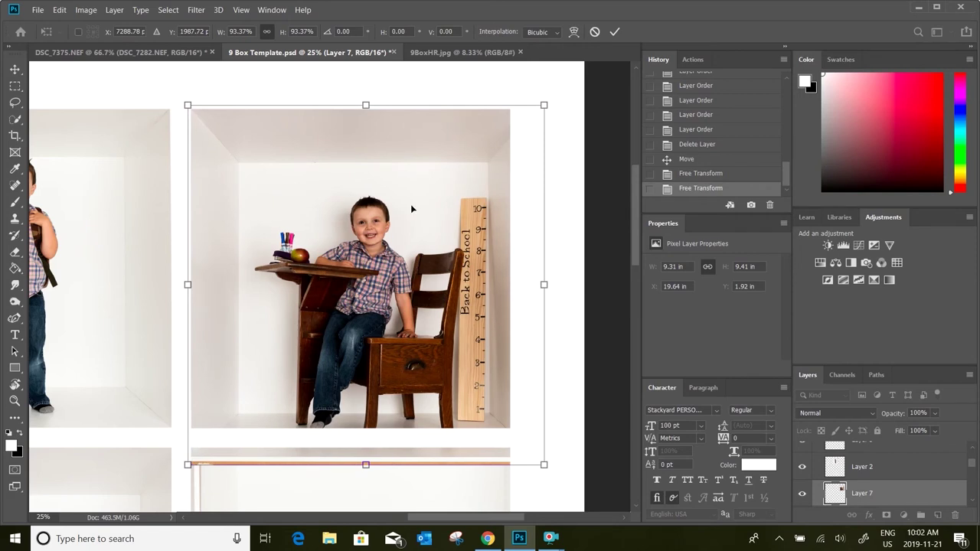
{"action": "left_click_drag", "start_coordinate": [543, 464], "coordinate": [529, 418]}
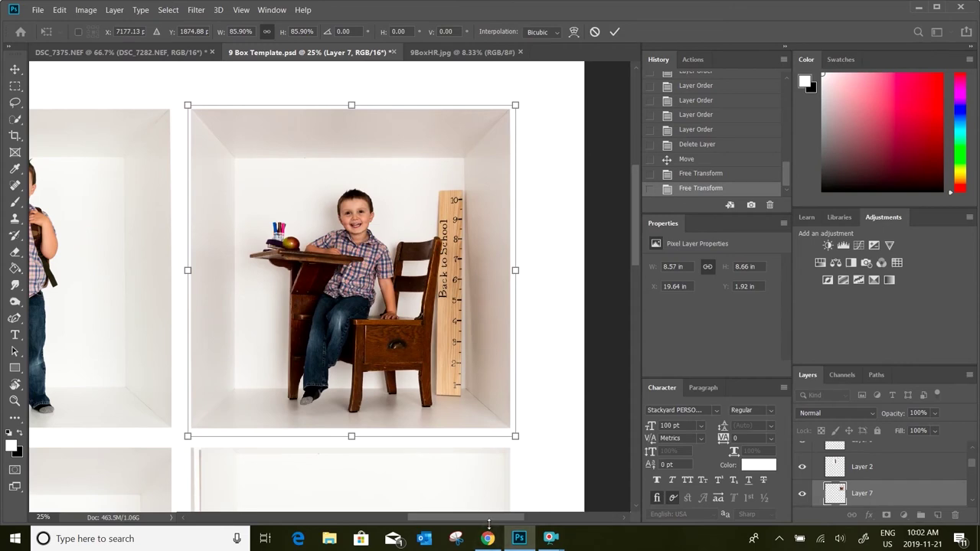
{"action": "key", "text": "Return"}
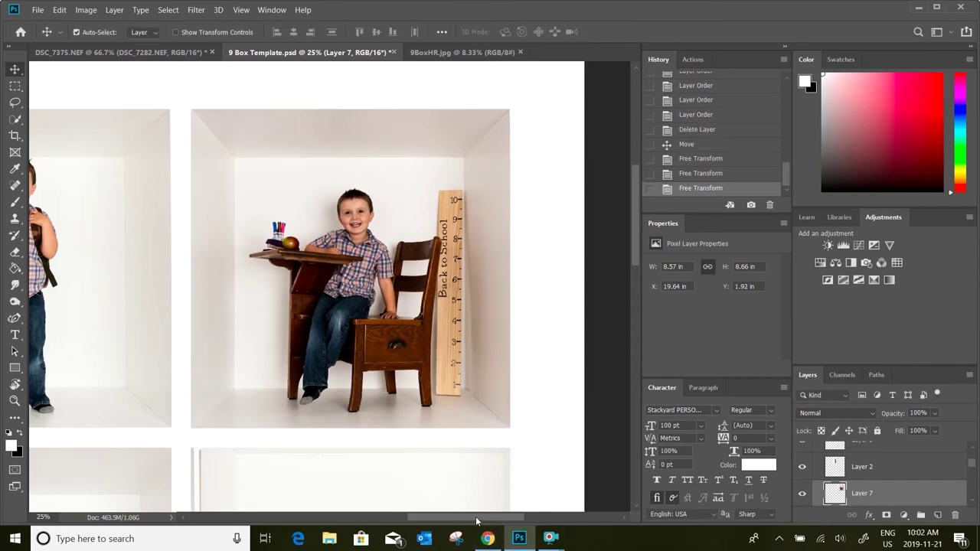
{"action": "left_click_drag", "start_coordinate": [478, 520], "coordinate": [342, 527]}
- Move the Layer 8 boy-at-desk photo into its second-row square and scale it to 85.76%
{"action": "scroll", "coordinate": [335, 482], "scroll_direction": "right", "scroll_amount": 2}
{"action": "scroll", "coordinate": [317, 440], "scroll_direction": "down", "scroll_amount": 5}
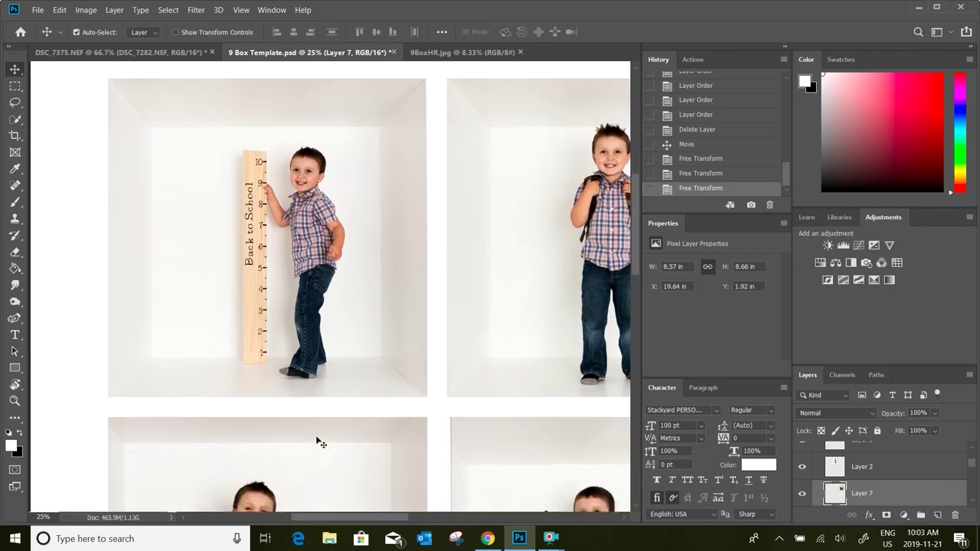
{"action": "scroll", "coordinate": [316, 436], "scroll_direction": "down", "scroll_amount": 7}
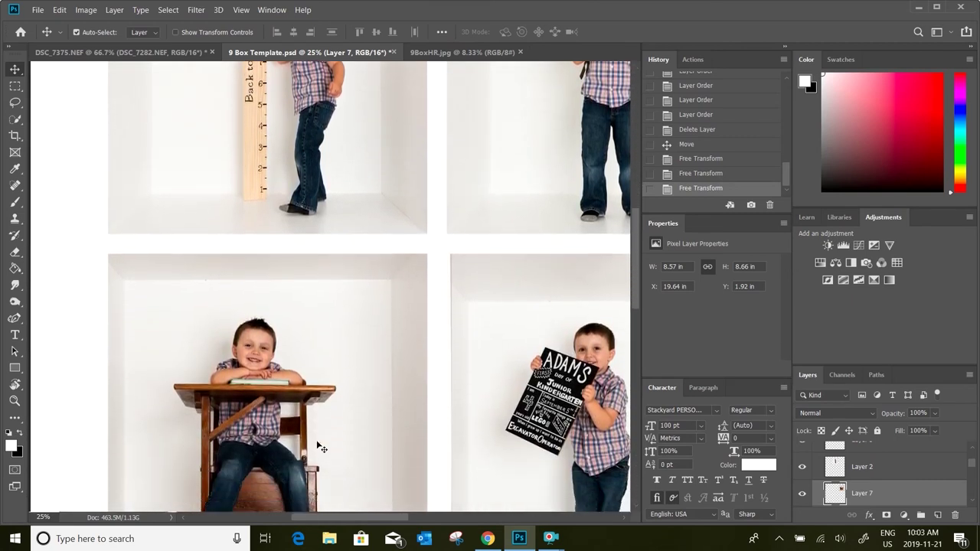
{"action": "scroll", "coordinate": [321, 448], "scroll_direction": "down", "scroll_amount": 4}
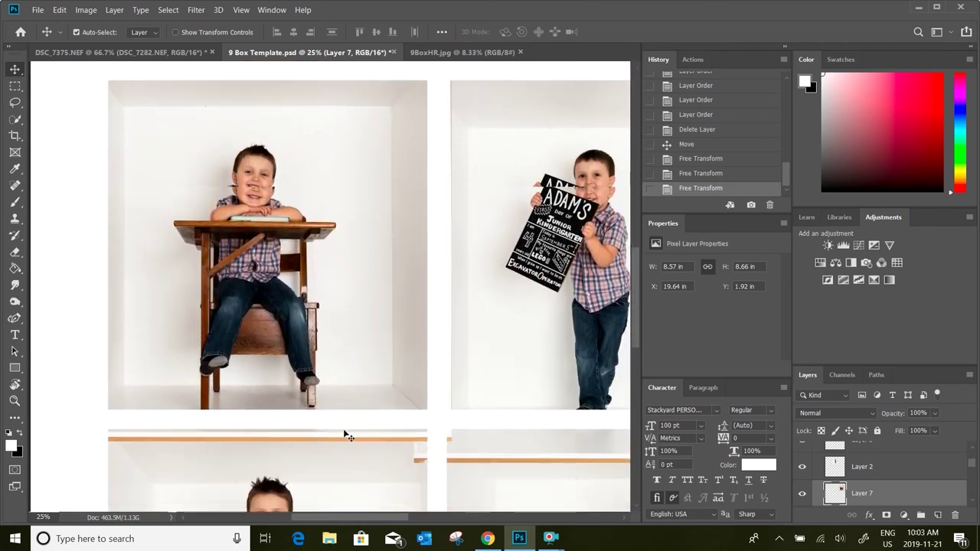
{"action": "left_click", "coordinate": [279, 255]}
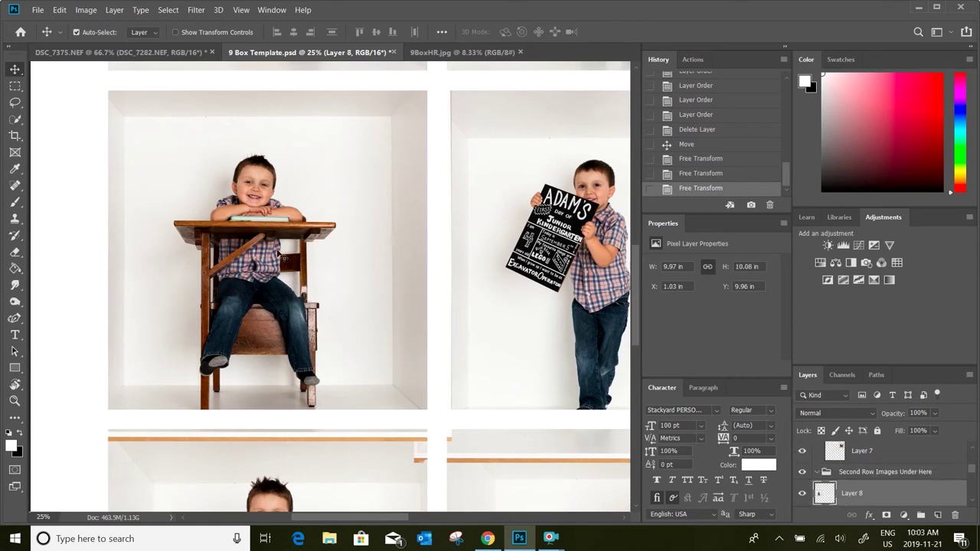
{"action": "key", "text": "ctrl+t"}
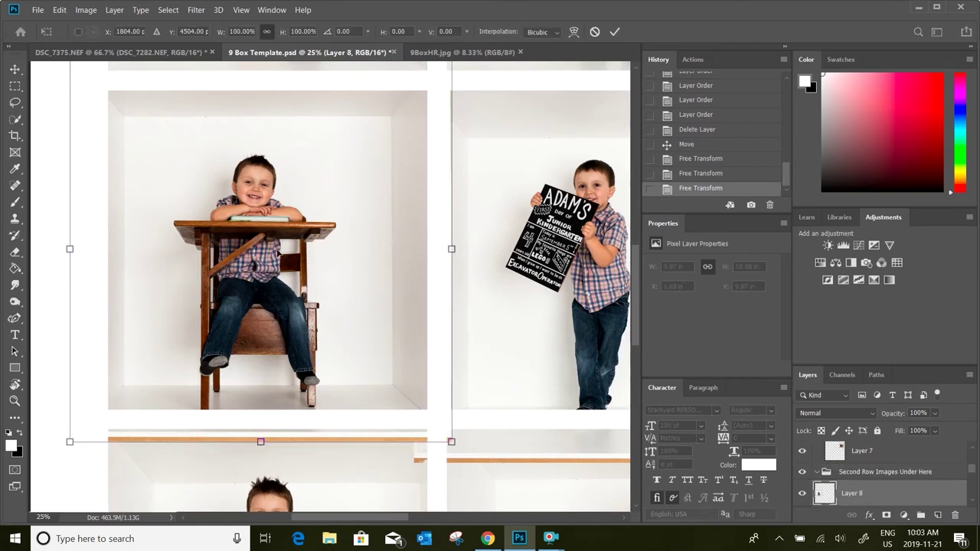
{"action": "left_click_drag", "start_coordinate": [164, 166], "coordinate": [203, 180]}
{"action": "key", "text": "shift+Down"}
{"action": "key", "text": "shift+Down"}
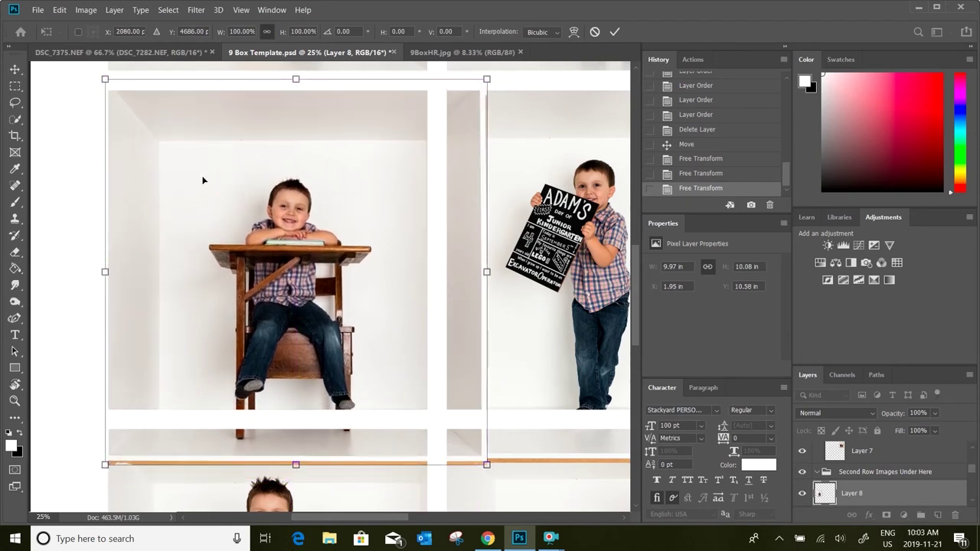
{"action": "key", "text": "shift+Down"}
{"action": "key", "text": "shift+Down"}
{"action": "key", "text": "shift+Down"}
{"action": "key", "text": "shift+Down"}
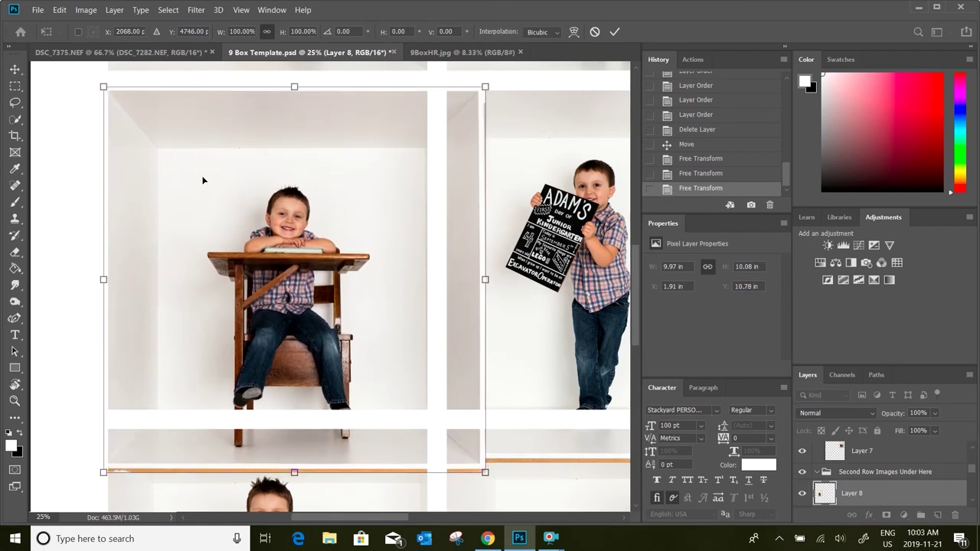
{"action": "key", "text": "shift+Right"}
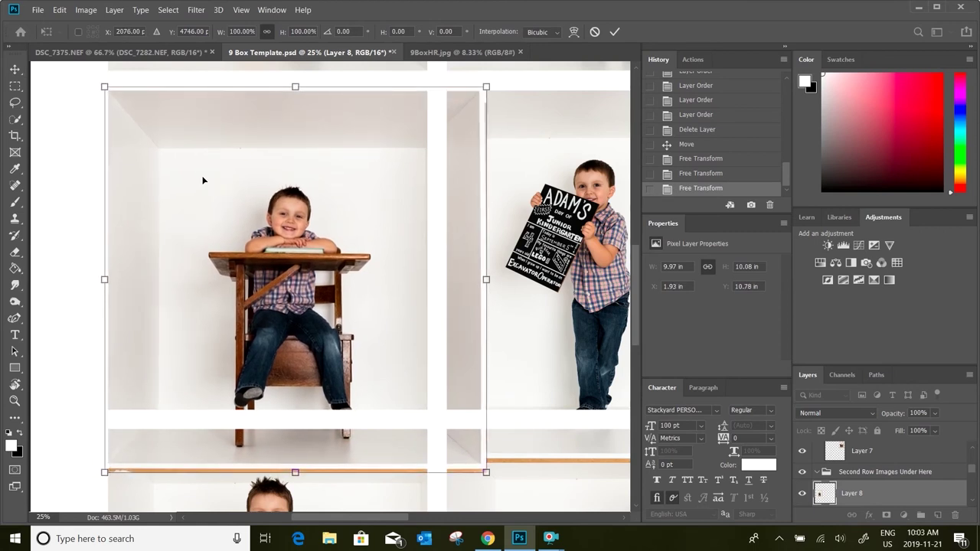
{"action": "left_click_drag", "start_coordinate": [490, 472], "coordinate": [444, 406]}
{"action": "key", "text": "Return"}
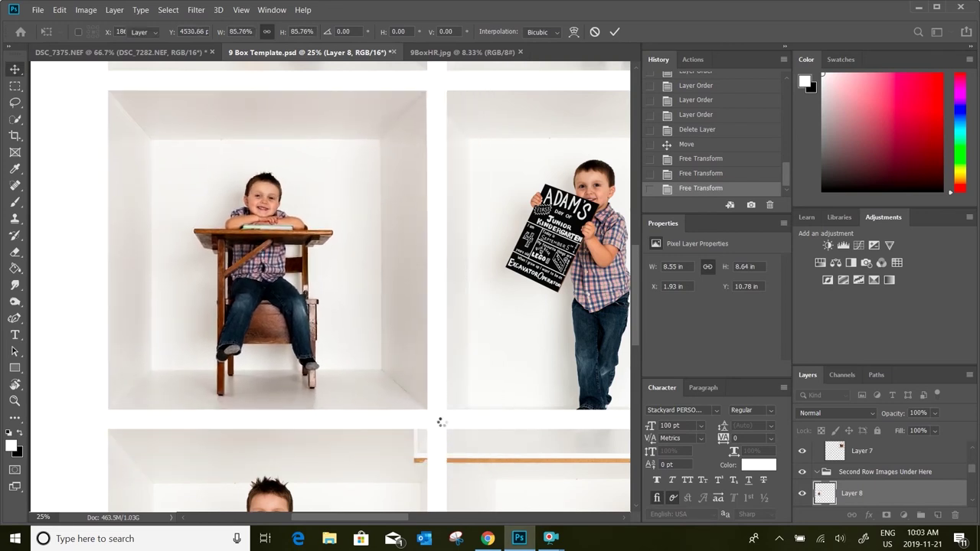
{"action": "left_click_drag", "start_coordinate": [377, 518], "coordinate": [430, 520]}
- Shift the Layer 9 boy-with-sign photo right and scale it to 88.42% in the centre box
{"action": "left_click", "coordinate": [333, 311]}
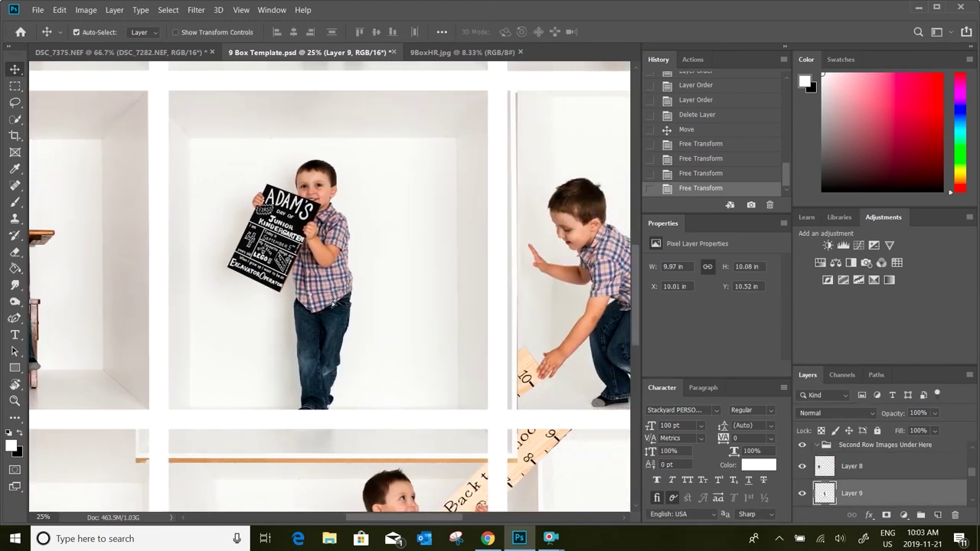
{"action": "left_click_drag", "start_coordinate": [333, 304], "coordinate": [350, 307]}
{"action": "key", "text": "ctrl+t"}
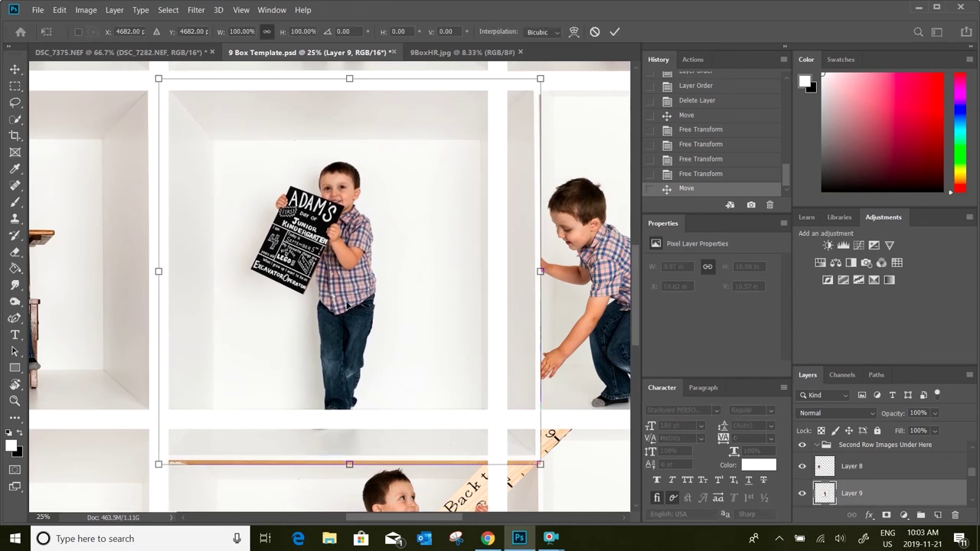
{"action": "left_click_drag", "start_coordinate": [541, 455], "coordinate": [506, 413]}
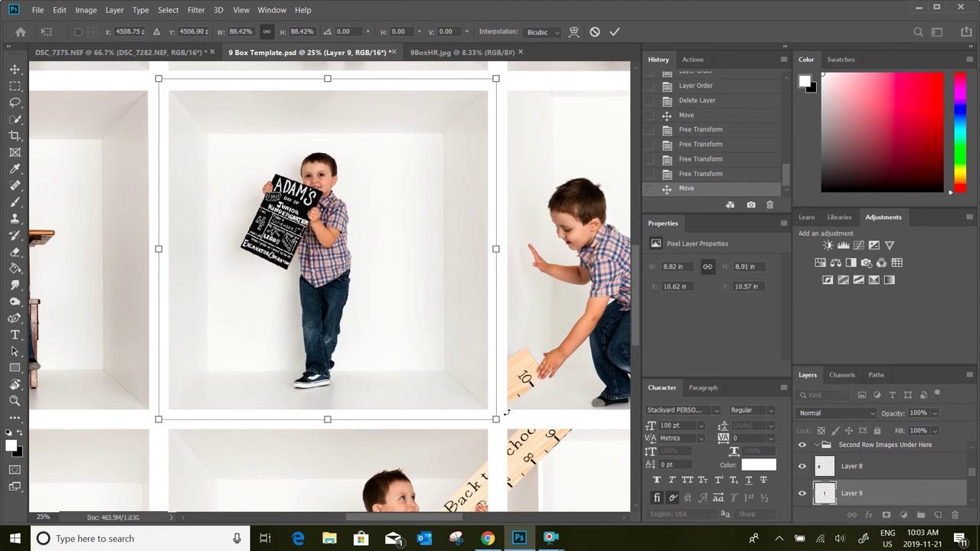
{"action": "key", "text": "Return"}
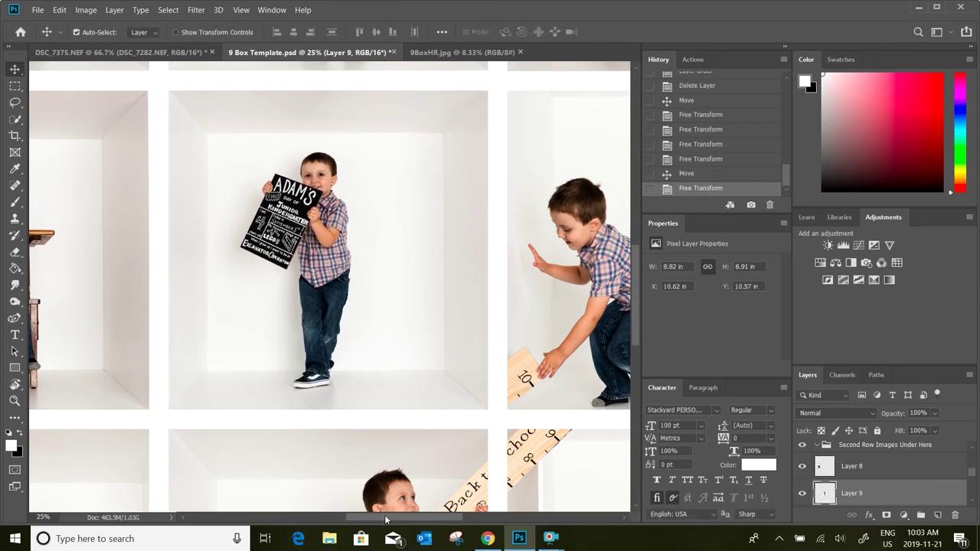
{"action": "left_click_drag", "start_coordinate": [390, 517], "coordinate": [452, 517]}
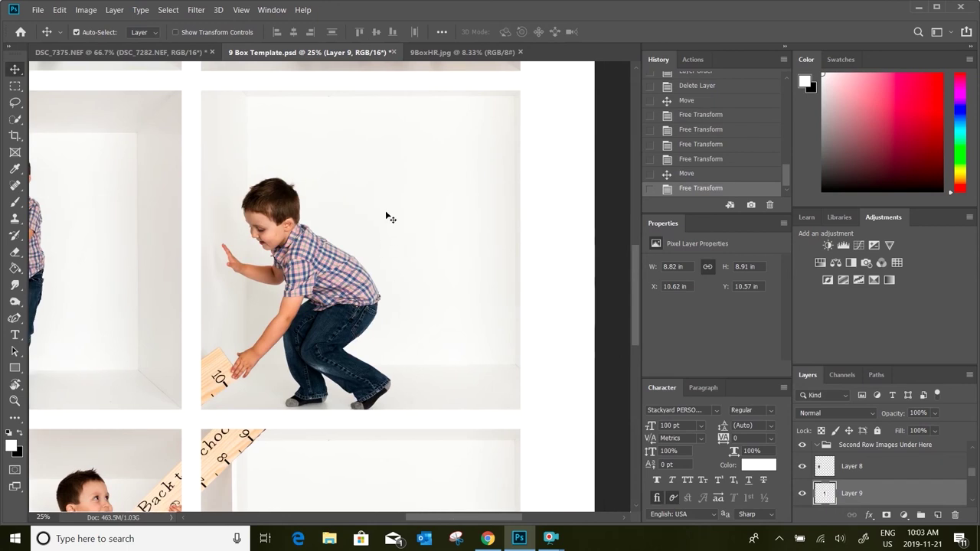
- Move Layer 6's crouching boy photo into the second-row right box and scale it to about 86%
{"action": "left_click_drag", "start_coordinate": [372, 215], "coordinate": [378, 256]}
{"action": "key", "text": "shift+Left"}
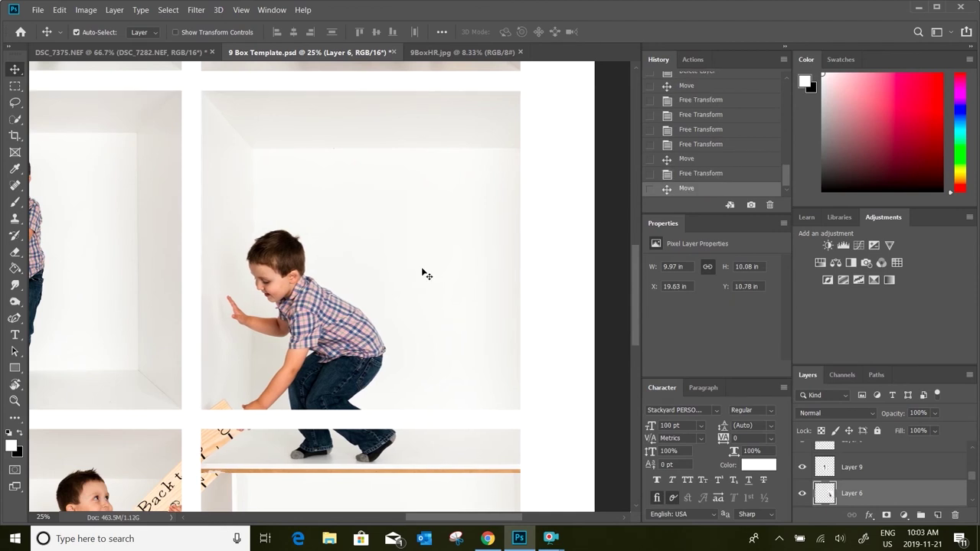
{"action": "key", "text": "ctrl+t"}
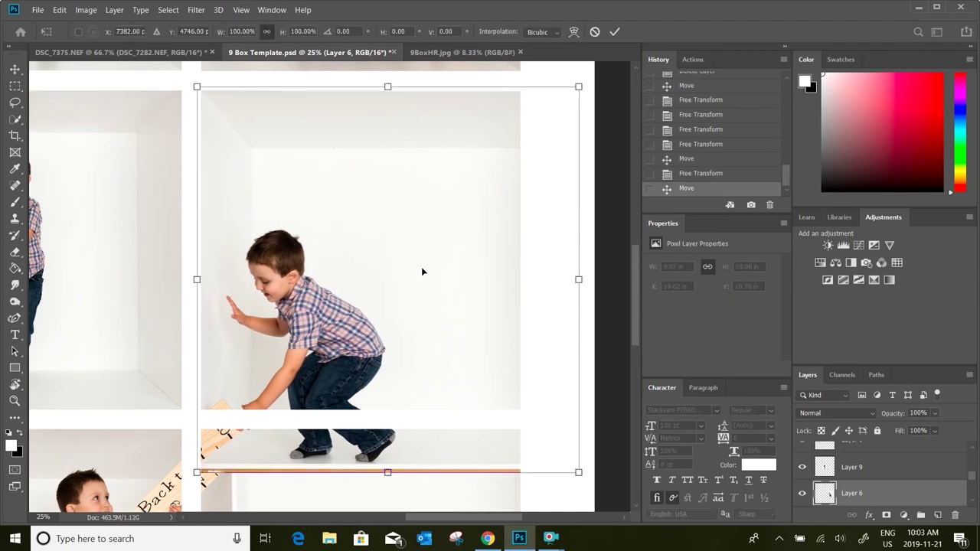
{"action": "left_click_drag", "start_coordinate": [578, 471], "coordinate": [534, 404]}
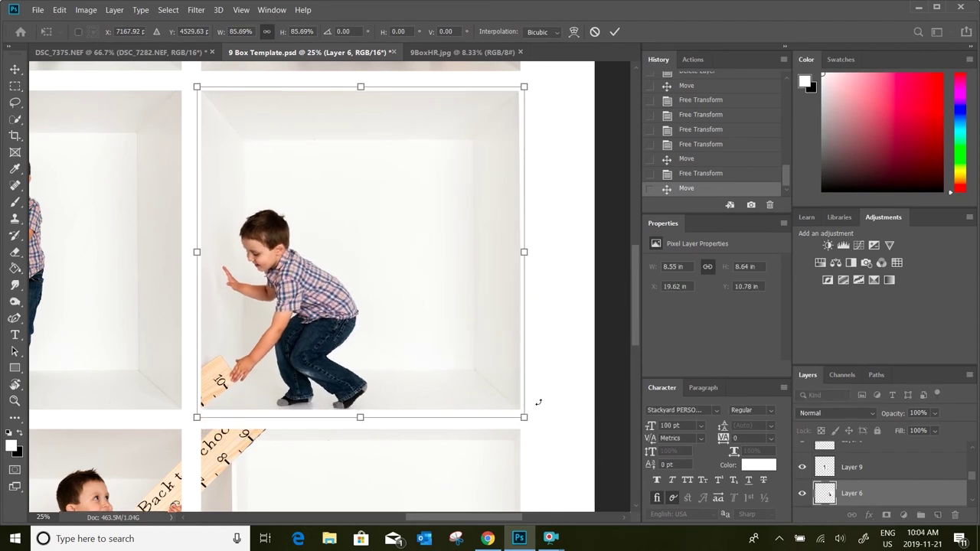
{"action": "key", "text": "Return"}
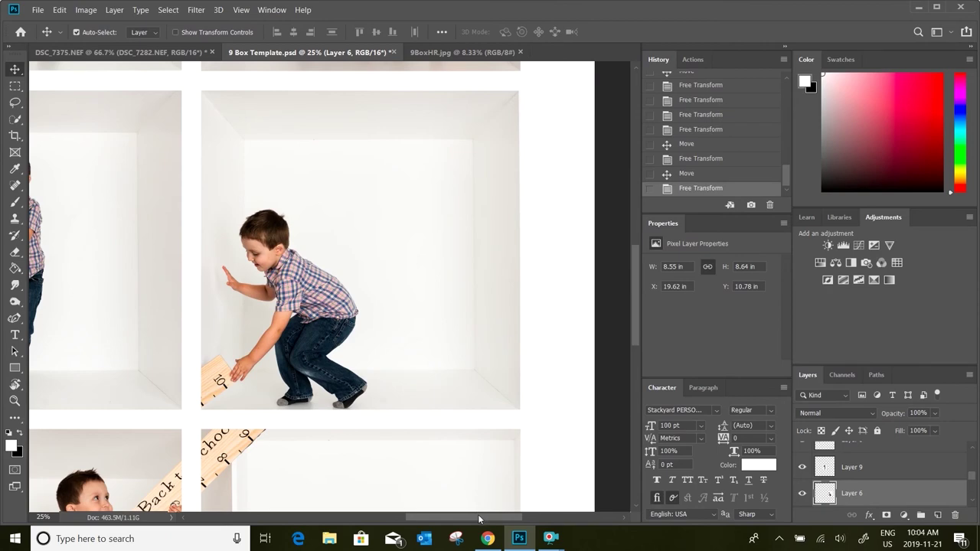
{"action": "left_click_drag", "start_coordinate": [480, 520], "coordinate": [380, 520]}
- Position Layer 1's backpack boy photo in the bottom-left box and scale it to 86.02%
{"action": "scroll", "coordinate": [303, 381], "scroll_direction": "down", "scroll_amount": 6}
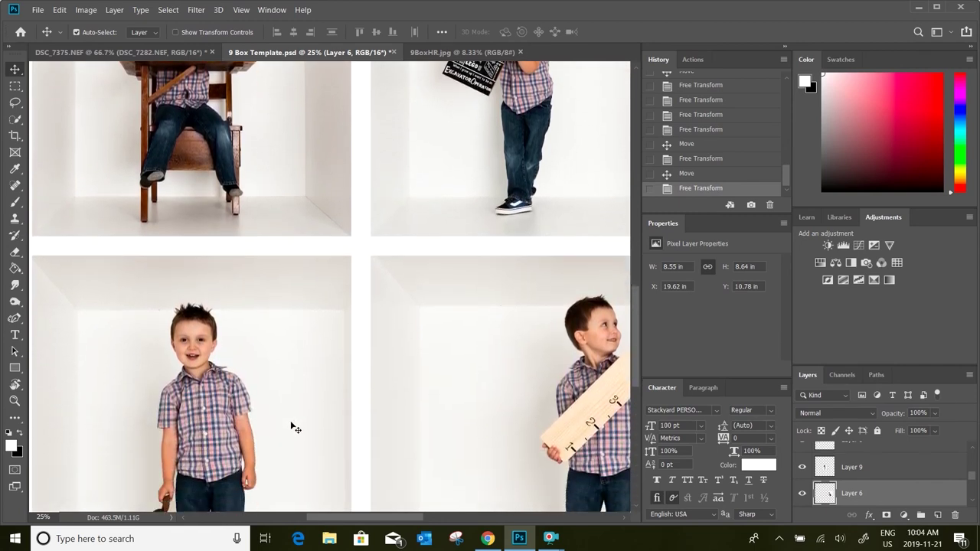
{"action": "scroll", "coordinate": [298, 428], "scroll_direction": "down", "scroll_amount": 7}
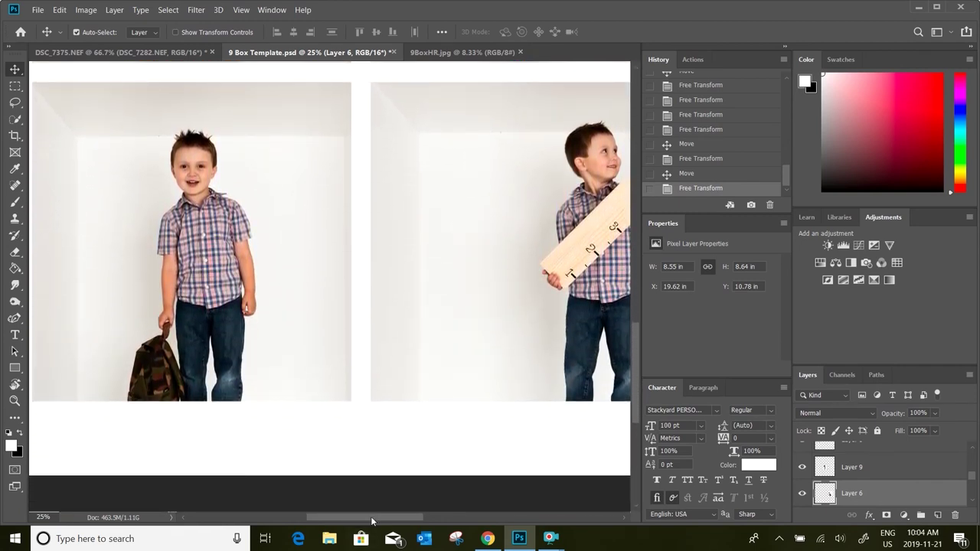
{"action": "left_click_drag", "start_coordinate": [371, 520], "coordinate": [358, 523]}
{"action": "left_click", "coordinate": [253, 257]}
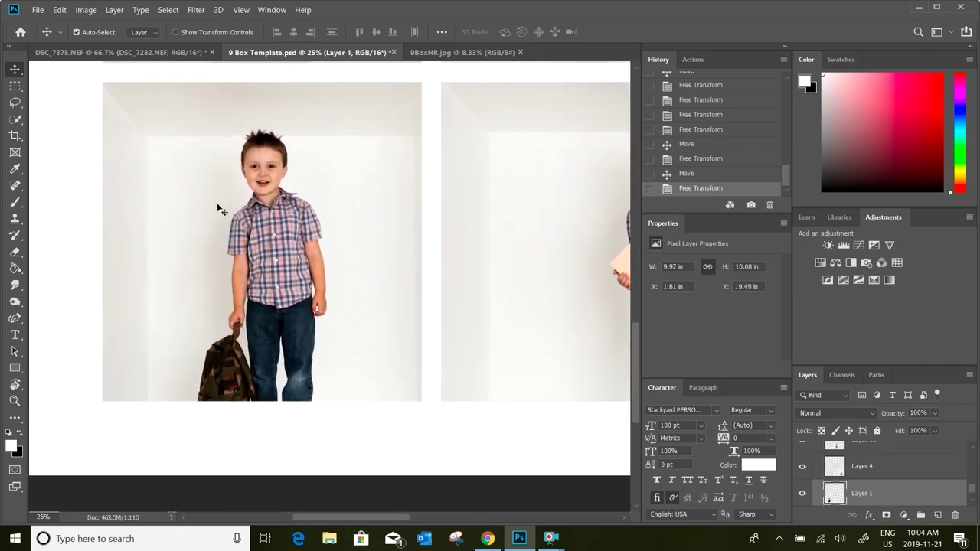
{"action": "key", "text": "ctrl+t"}
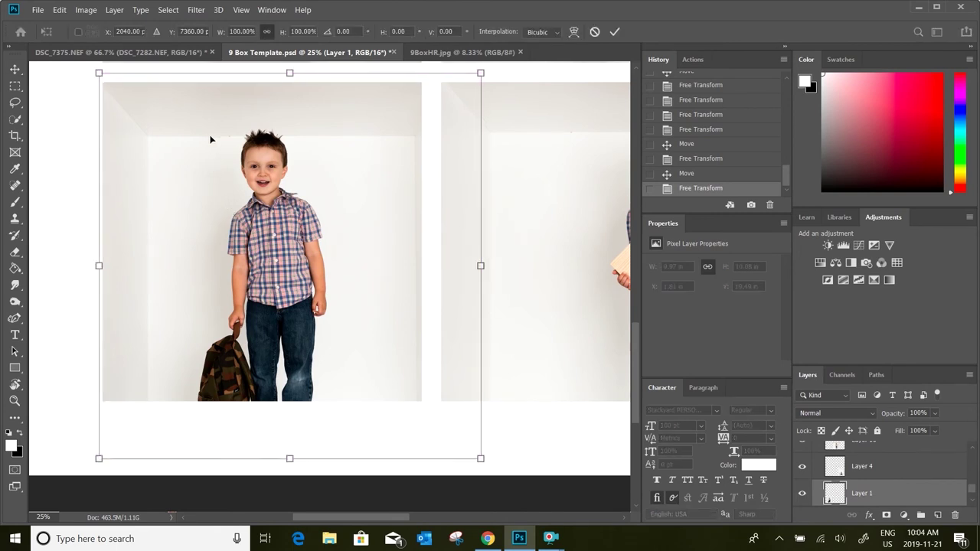
{"action": "left_click_drag", "start_coordinate": [207, 140], "coordinate": [212, 140]}
{"action": "key", "text": "shift+Down"}
{"action": "key", "text": "shift+Down"}
{"action": "key", "text": "shift+Down"}
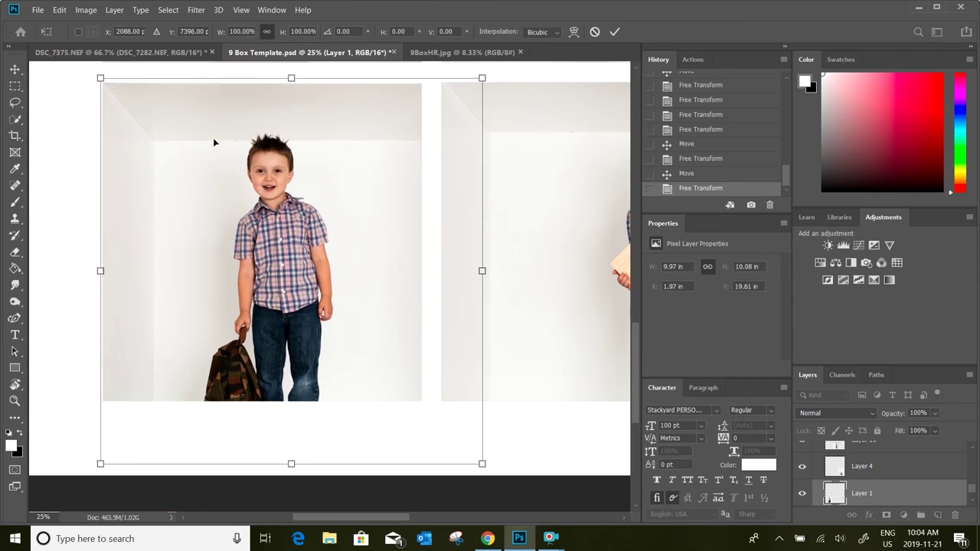
{"action": "key", "text": "Left"}
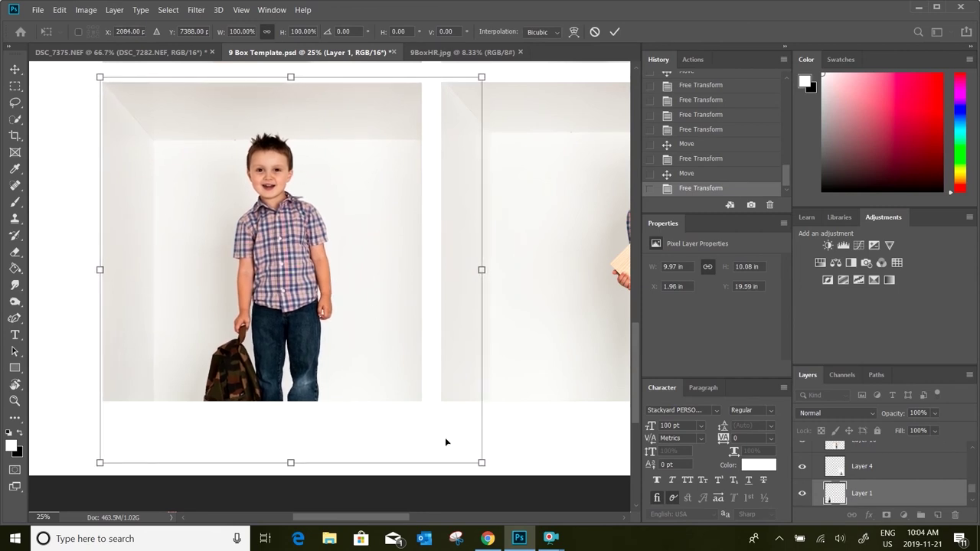
{"action": "left_click_drag", "start_coordinate": [481, 462], "coordinate": [435, 399]}
{"action": "key", "text": "Return"}
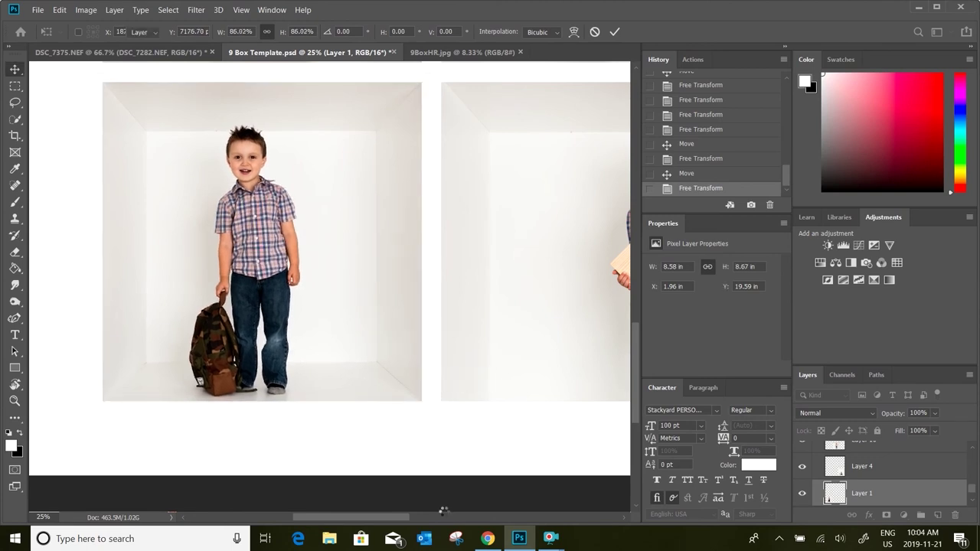
- Position Layer 10's Back to School ruler photo in the bottom-middle box and scale it to 86.80%
{"action": "left_click_drag", "start_coordinate": [344, 517], "coordinate": [403, 509]}
{"action": "left_click", "coordinate": [295, 216]}
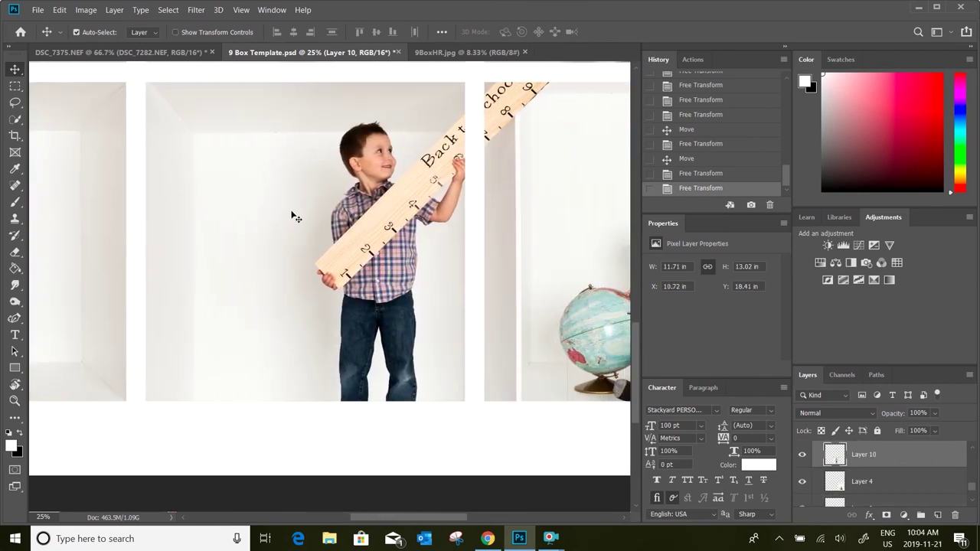
{"action": "key", "text": "ctrl+t"}
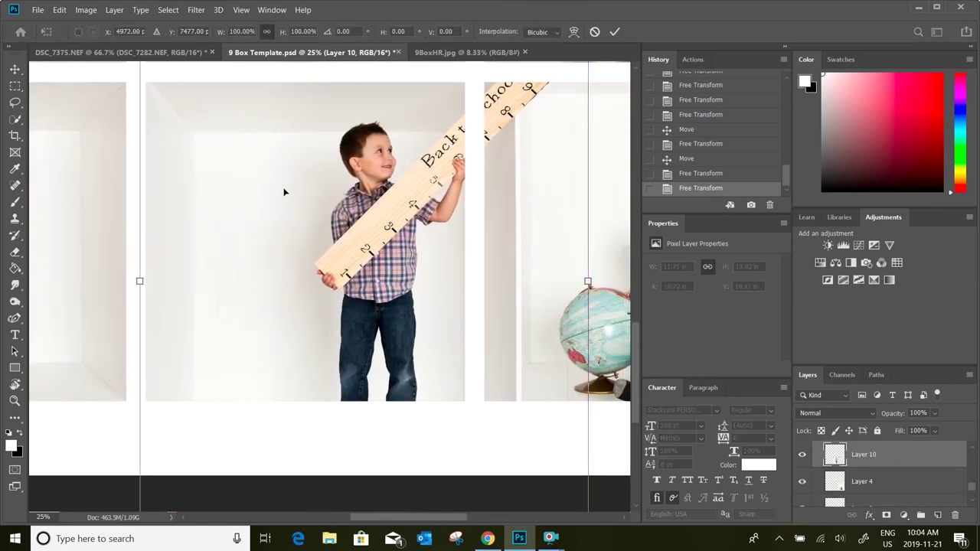
{"action": "mouse_move", "coordinate": [284, 193]}
{"action": "left_mouse_down"}
{"action": "mouse_move", "coordinate": [295, 230]}
{"action": "mouse_move", "coordinate": [290, 199]}
{"action": "left_mouse_up"}
{"action": "key", "text": "Left"}
{"action": "key", "text": "Left"}
{"action": "key", "text": "Left"}
{"action": "key", "text": "Left"}
{"action": "key", "text": "Left"}
{"action": "key", "text": "Left"}
{"action": "key", "text": "Left"}
{"action": "key", "text": "Left"}
{"action": "key", "text": "Left"}
{"action": "key", "text": "Left"}
{"action": "key", "text": "Left"}
{"action": "key", "text": "Left"}
{"action": "key", "text": "Left"}
{"action": "key", "text": "Left"}
{"action": "key", "text": "Left"}
{"action": "key", "text": "Left"}
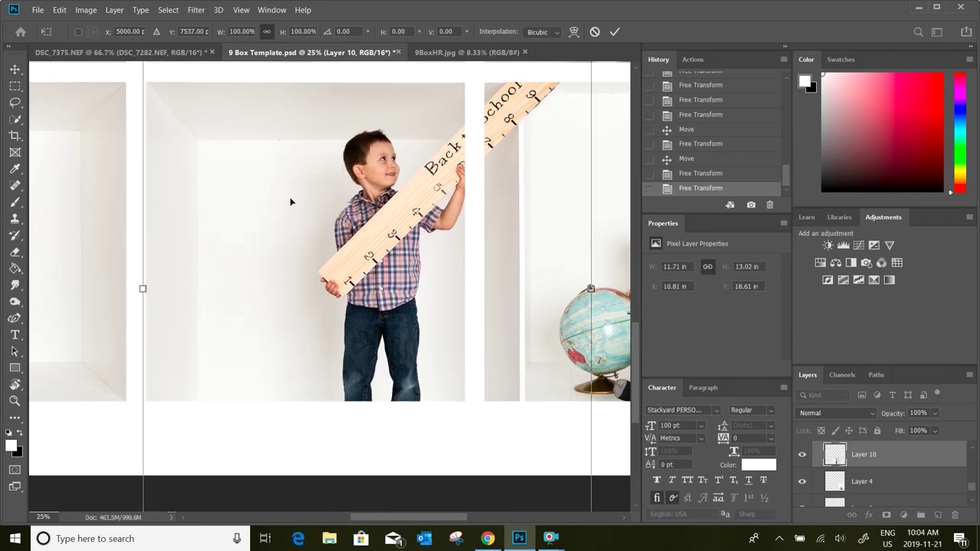
{"action": "key", "text": "Up"}
{"action": "key", "text": "Up"}
{"action": "key", "text": "Up"}
{"action": "key", "text": "Up"}
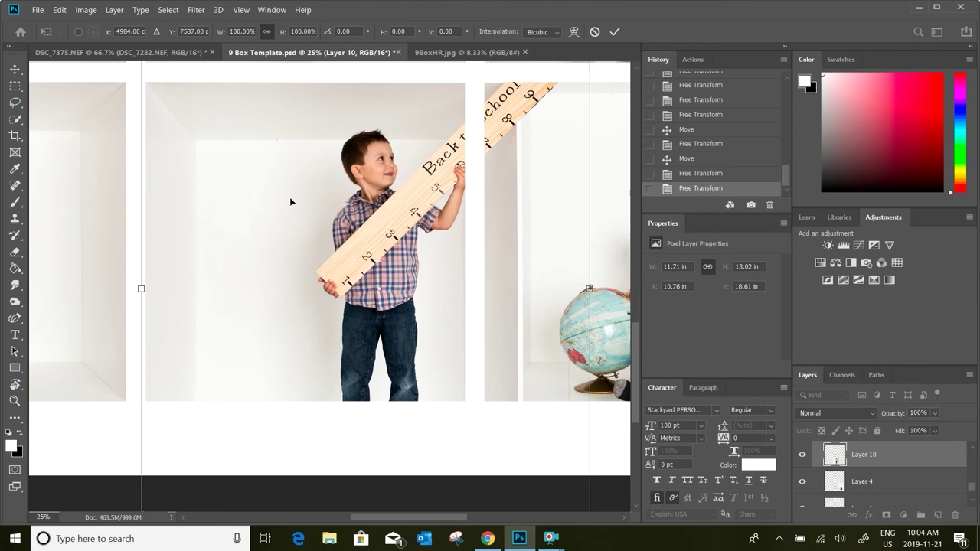
{"action": "scroll", "coordinate": [399, 268], "scroll_direction": "down", "scroll_amount": 1}
{"action": "left_click_drag", "start_coordinate": [589, 486], "coordinate": [545, 411]}
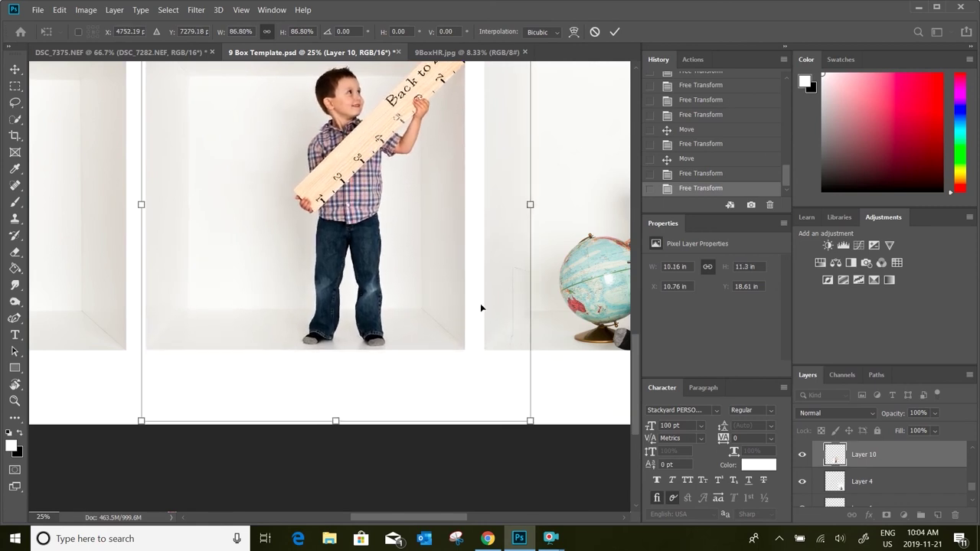
{"action": "key", "text": "Return"}
{"action": "left_click_drag", "start_coordinate": [436, 518], "coordinate": [488, 519]}
{"action": "scroll", "coordinate": [451, 398], "scroll_direction": "up", "scroll_amount": 4}
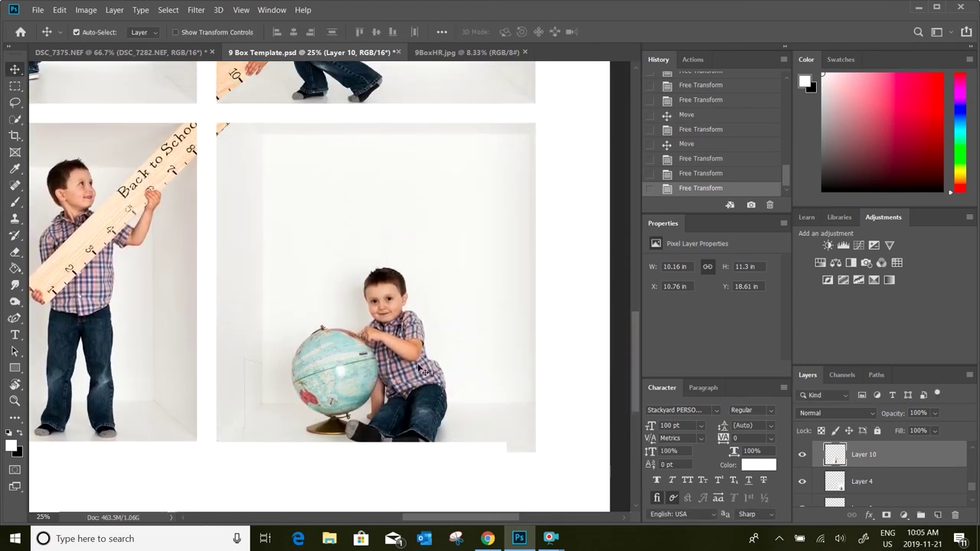
- Select Layer 4's globe photo and nudge it into place within the bottom-right box
{"action": "scroll", "coordinate": [419, 371], "scroll_direction": "up", "scroll_amount": 1}
{"action": "left_click", "coordinate": [373, 251]}
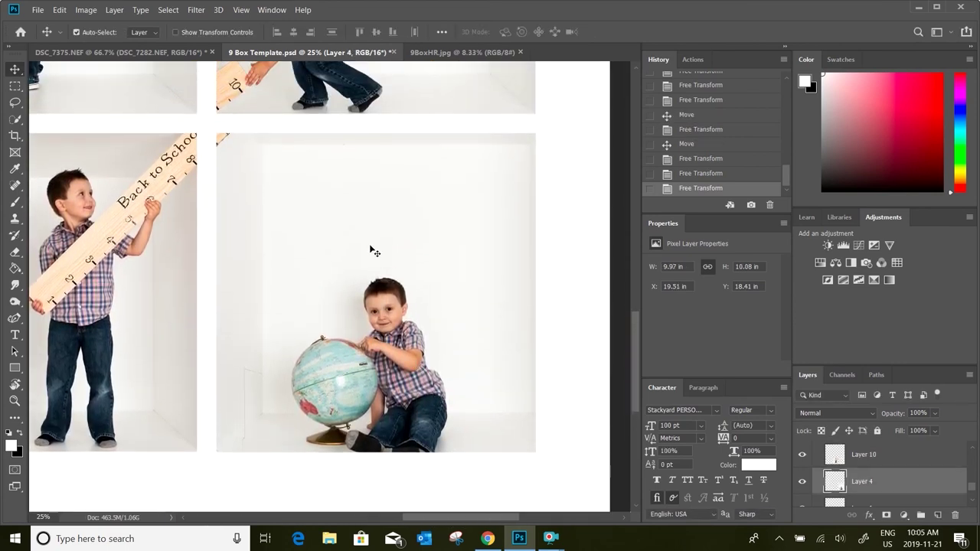
{"action": "mouse_move", "coordinate": [370, 251]}
{"action": "left_mouse_down"}
{"action": "mouse_move", "coordinate": [376, 267]}
{"action": "mouse_move", "coordinate": [376, 245]}
{"action": "mouse_move", "coordinate": [372, 268]}
{"action": "left_mouse_up"}
{"action": "key", "text": "Down"}
{"action": "key", "text": "Down"}
{"action": "key", "text": "Down"}
{"action": "key", "text": "Down"}
{"action": "key", "text": "Down"}
{"action": "key", "text": "Down"}
{"action": "key", "text": "Down"}
{"action": "key", "text": "Down"}
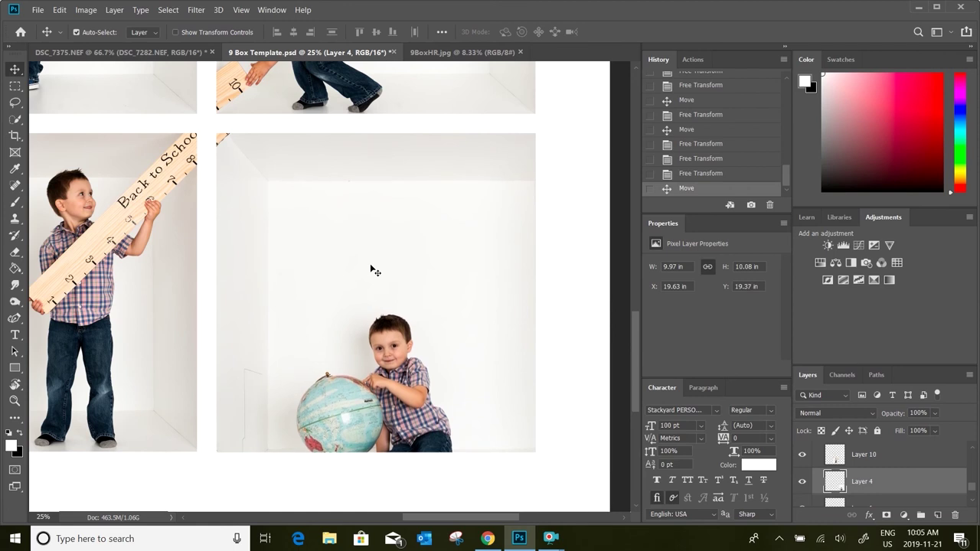
{"action": "key", "text": "Left"}
{"action": "key", "text": "Left"}
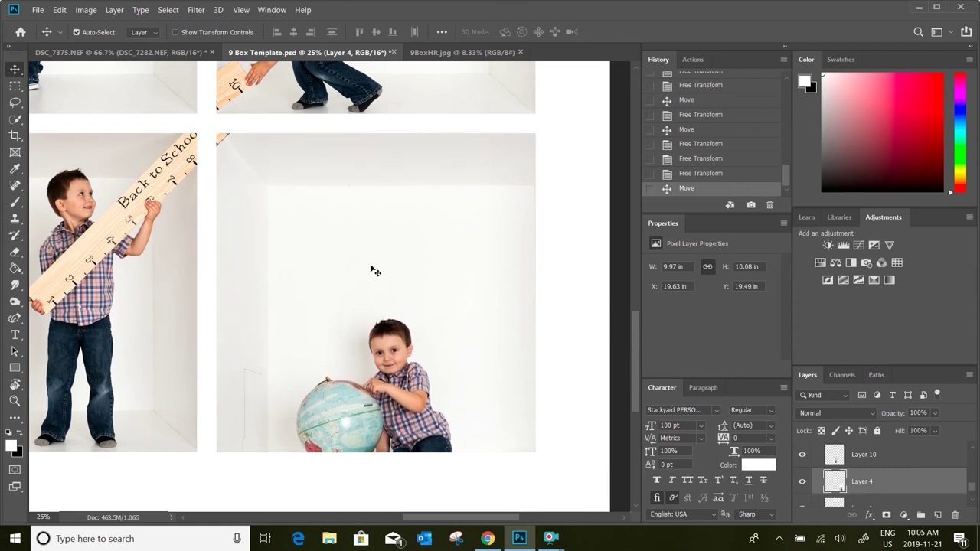
{"action": "key", "text": "Down"}
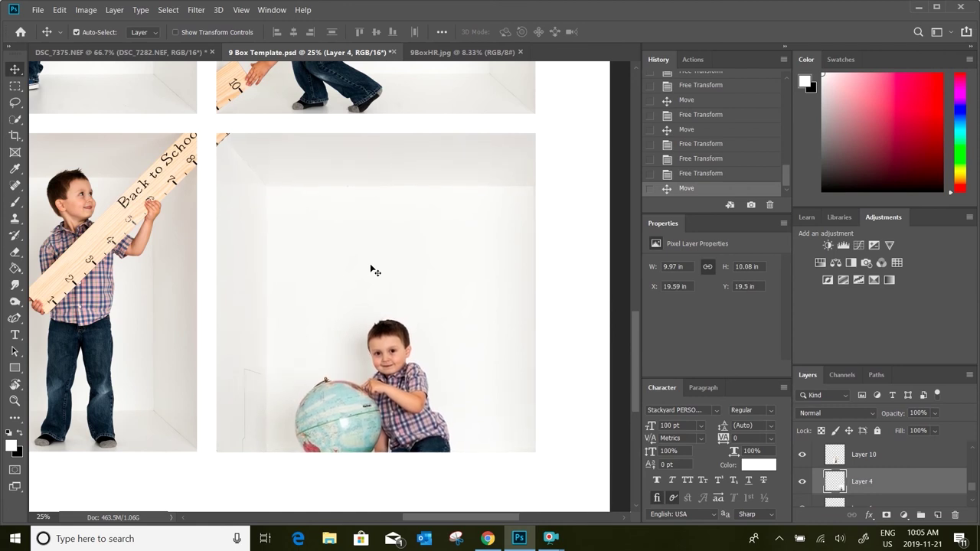
- Scale the globe photo to 86.36%, fine-tune its vertical position, and commit
{"action": "key", "text": "ctrl+t"}
{"action": "scroll", "coordinate": [537, 474], "scroll_direction": "down", "scroll_amount": 2}
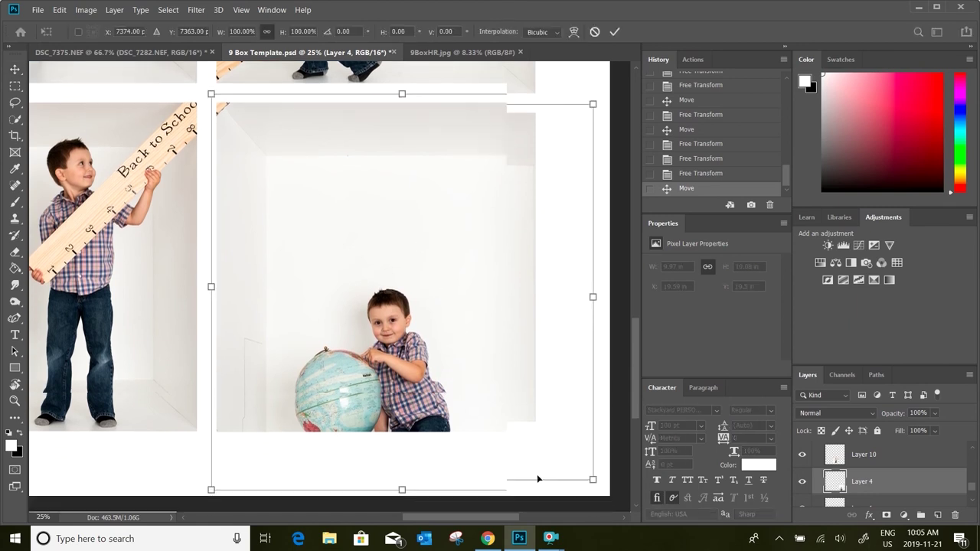
{"action": "left_click_drag", "start_coordinate": [593, 468], "coordinate": [555, 411]}
{"action": "key", "text": "Down"}
{"action": "key", "text": "Down"}
{"action": "key", "text": "Down"}
{"action": "key", "text": "Down"}
{"action": "key", "text": "Down"}
{"action": "key", "text": "Down"}
{"action": "key", "text": "Down"}
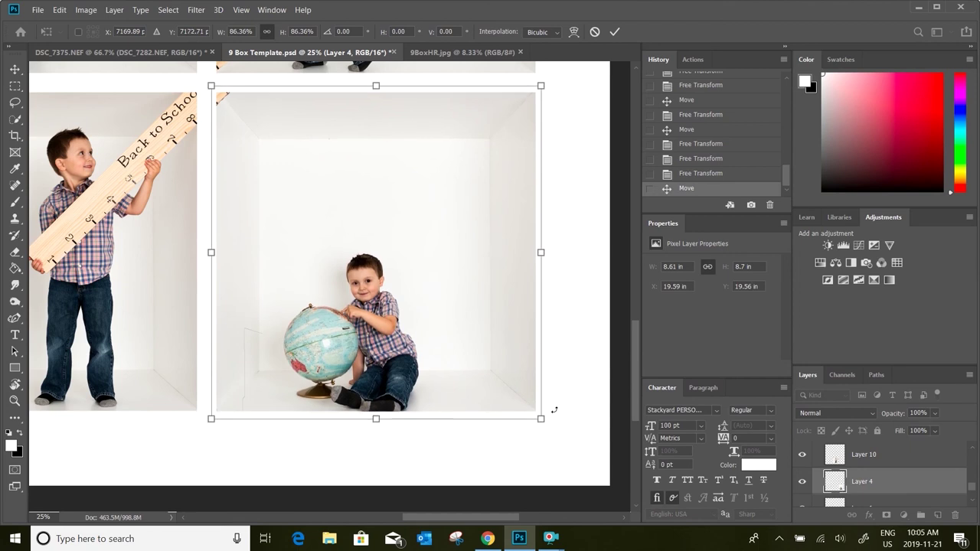
{"action": "key", "text": "Up"}
{"action": "key", "text": "Up"}
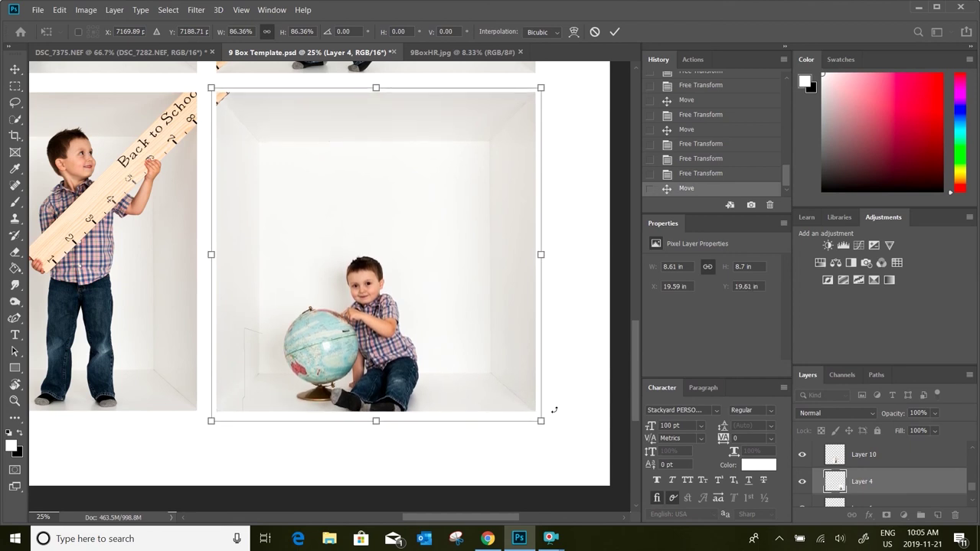
{"action": "key", "text": "Return"}
- Zoom out to 8.33% to view the whole 9-box template with all nine photos
{"action": "key", "text": "ctrl+minus"}
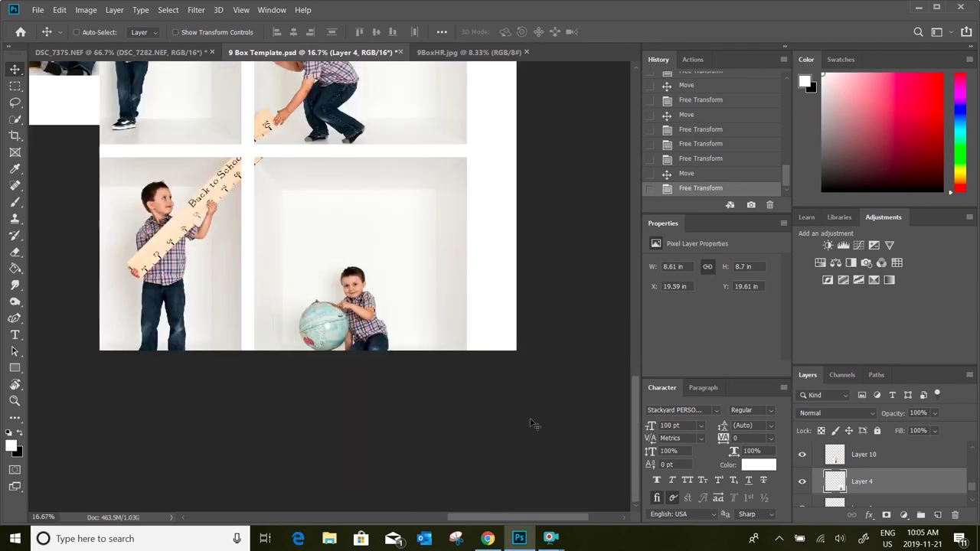
{"action": "key", "text": "ctrl+minus"}
{"action": "key", "text": "ctrl+minus"}
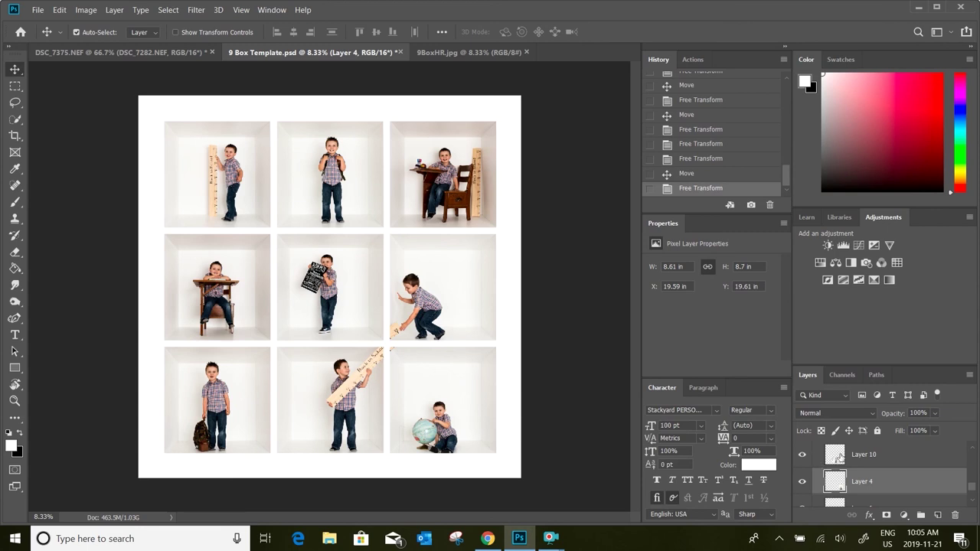
{"action": "scroll", "coordinate": [797, 459], "scroll_direction": "down", "scroll_amount": 2}
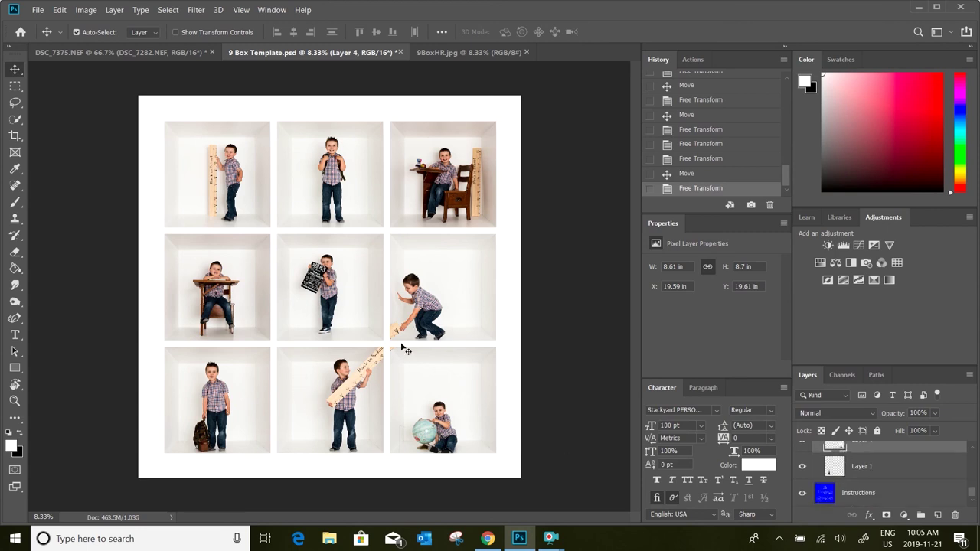
{"action": "scroll", "coordinate": [911, 468], "scroll_direction": "up", "scroll_amount": 3}
{"action": "scroll", "coordinate": [900, 493], "scroll_direction": "up", "scroll_amount": 2}
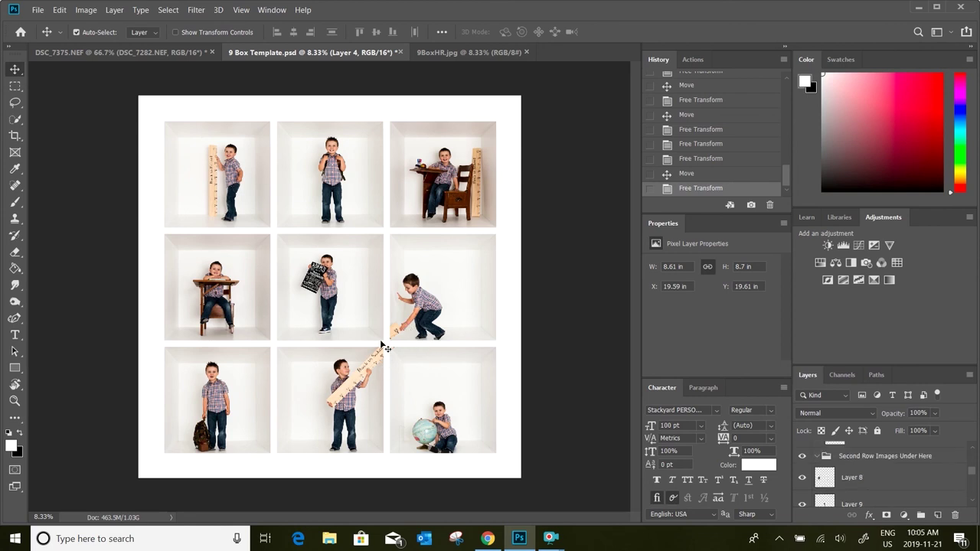
{"action": "scroll", "coordinate": [902, 477], "scroll_direction": "up", "scroll_amount": 1}
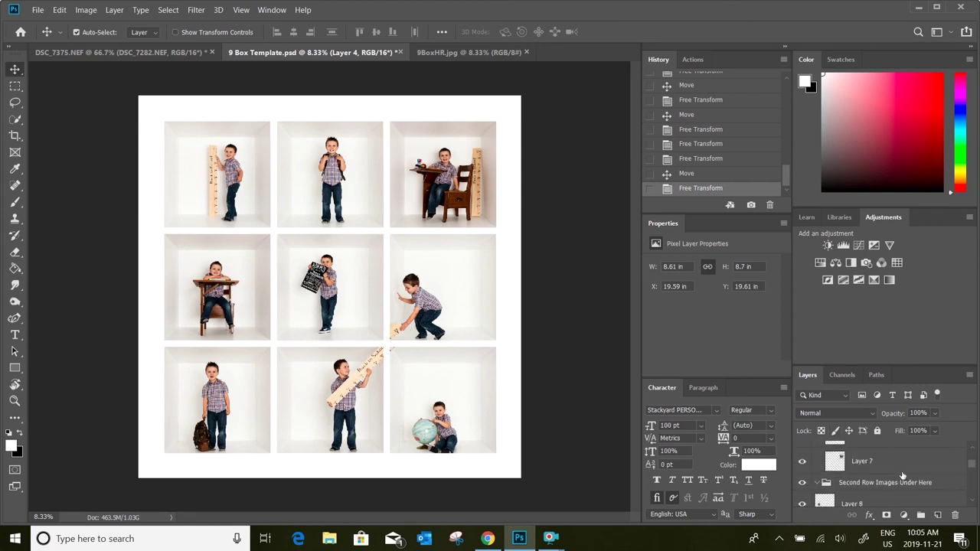
{"action": "scroll", "coordinate": [902, 476], "scroll_direction": "up", "scroll_amount": 1}
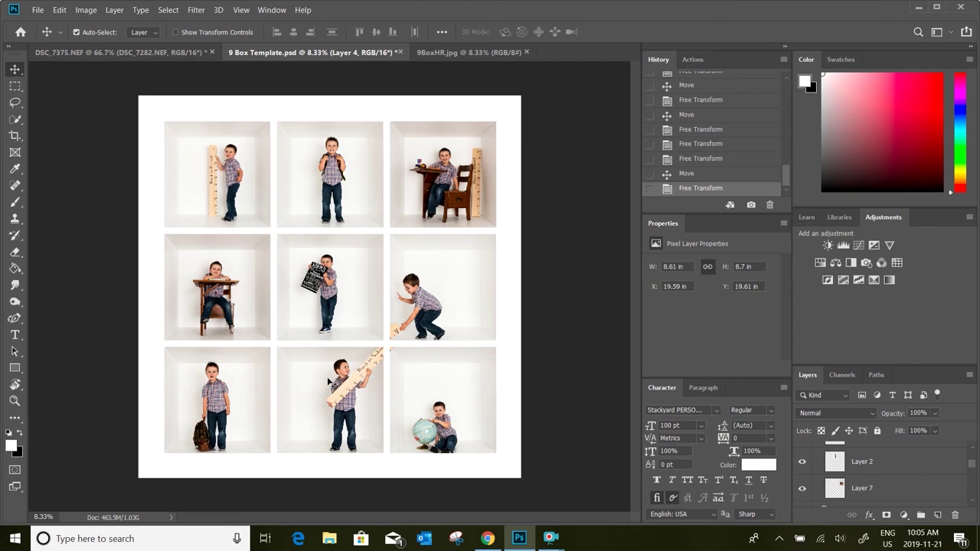